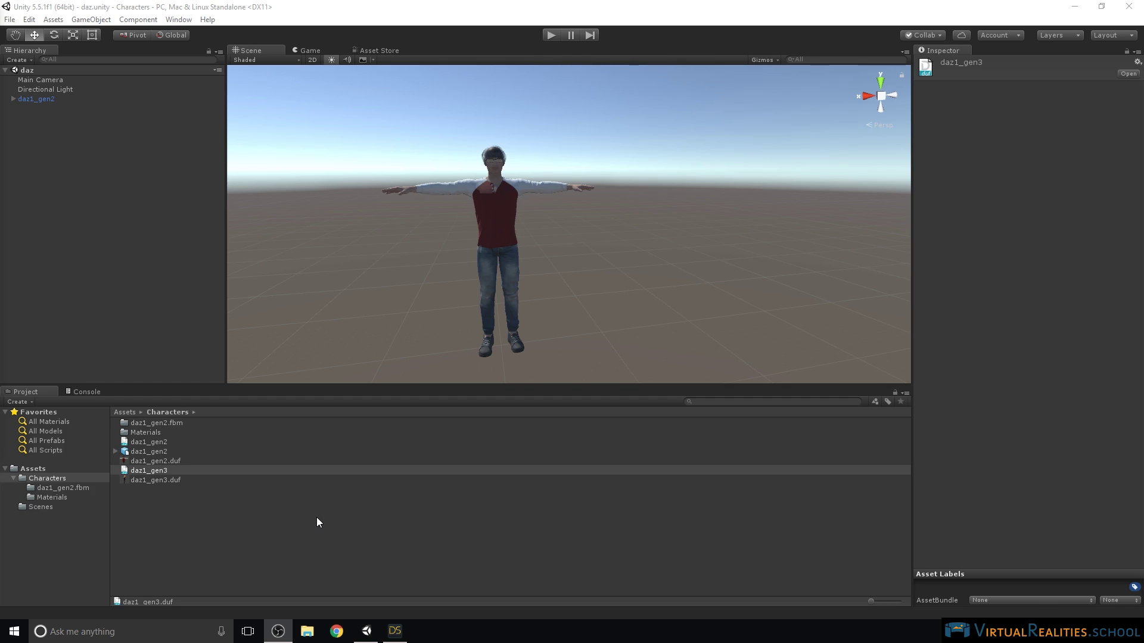
- Switch from the Unity project to the DAZ Studio 4.9 Pro window with its empty scene
{"action": "mouse_move", "coordinate": [398, 636]}
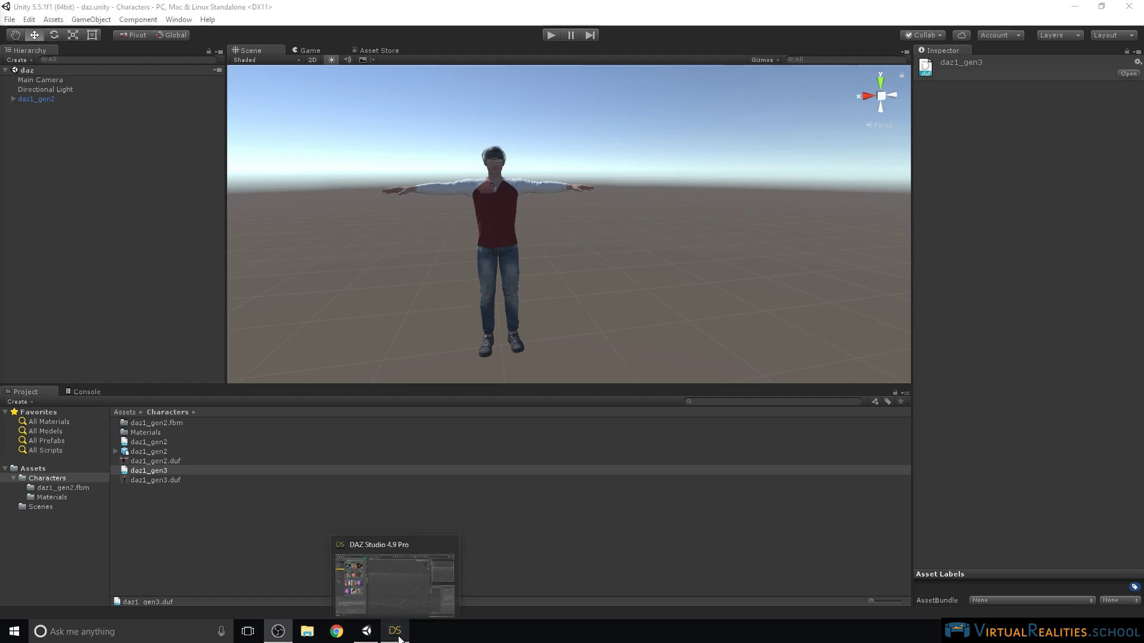
{"action": "left_click", "coordinate": [398, 636]}
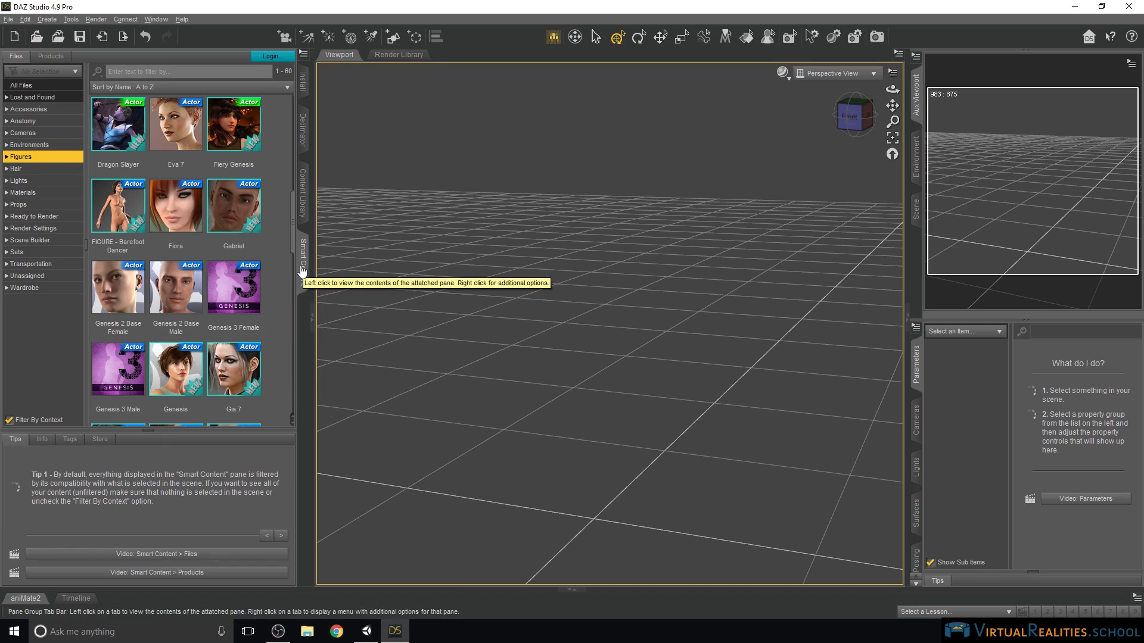
- Add the Genesis 3 Male from Smart Content Figures to the scene in its default T-pose
{"action": "mouse_move", "coordinate": [124, 387]}
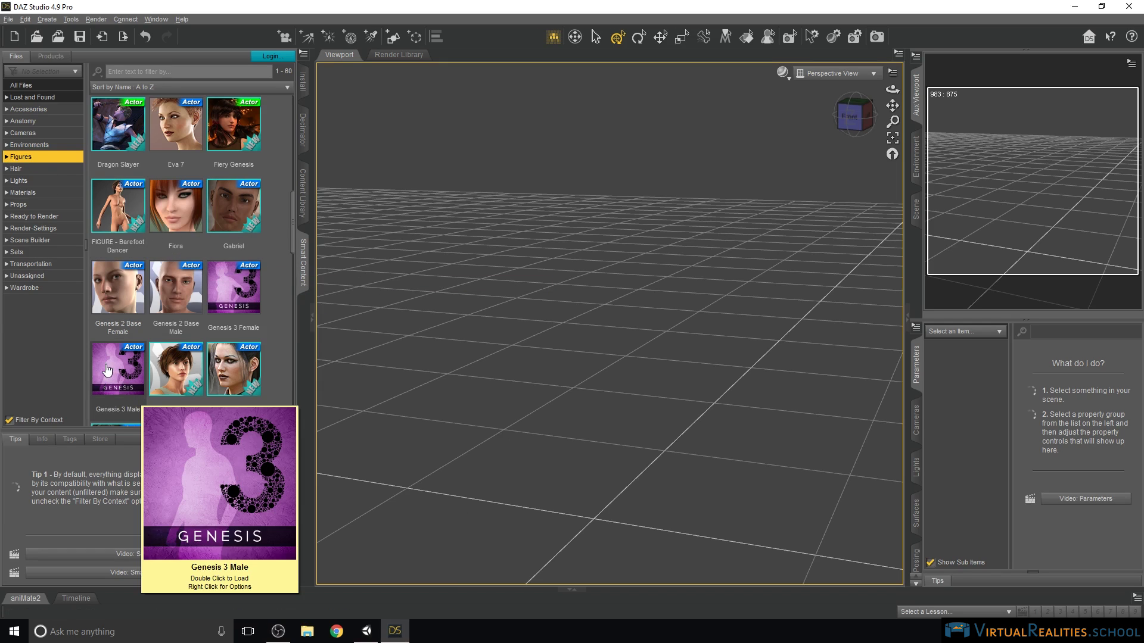
{"action": "double_click", "coordinate": [111, 376]}
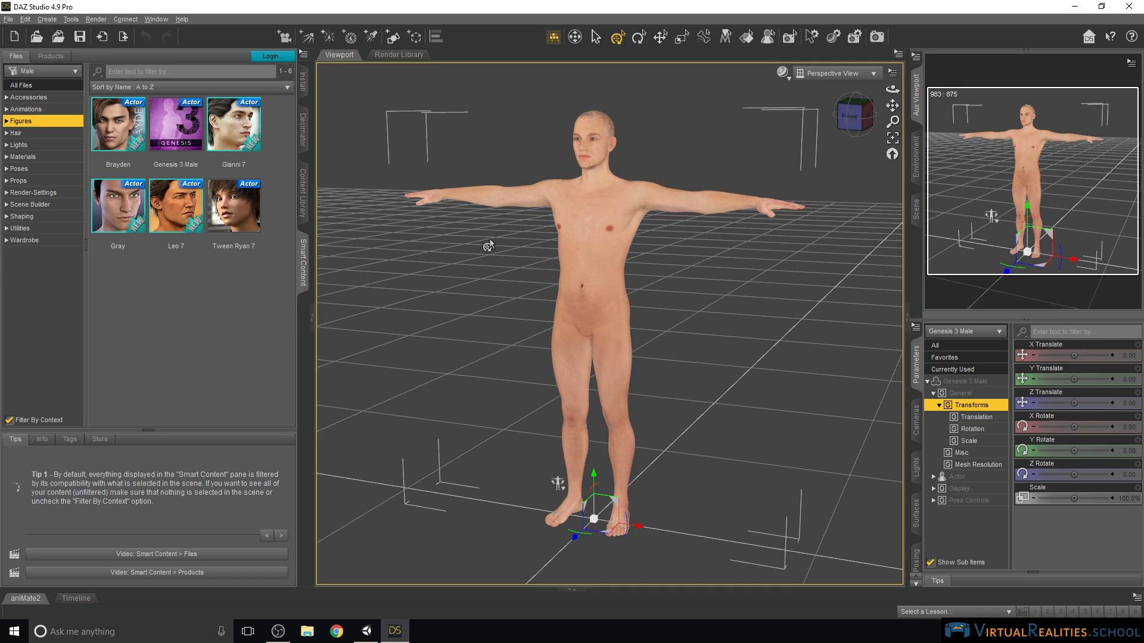
- Decimate the Genesis 3 Male to 20000 polygons (19999, 59.6% resolution) and finish the session
{"action": "left_click", "coordinate": [303, 128]}
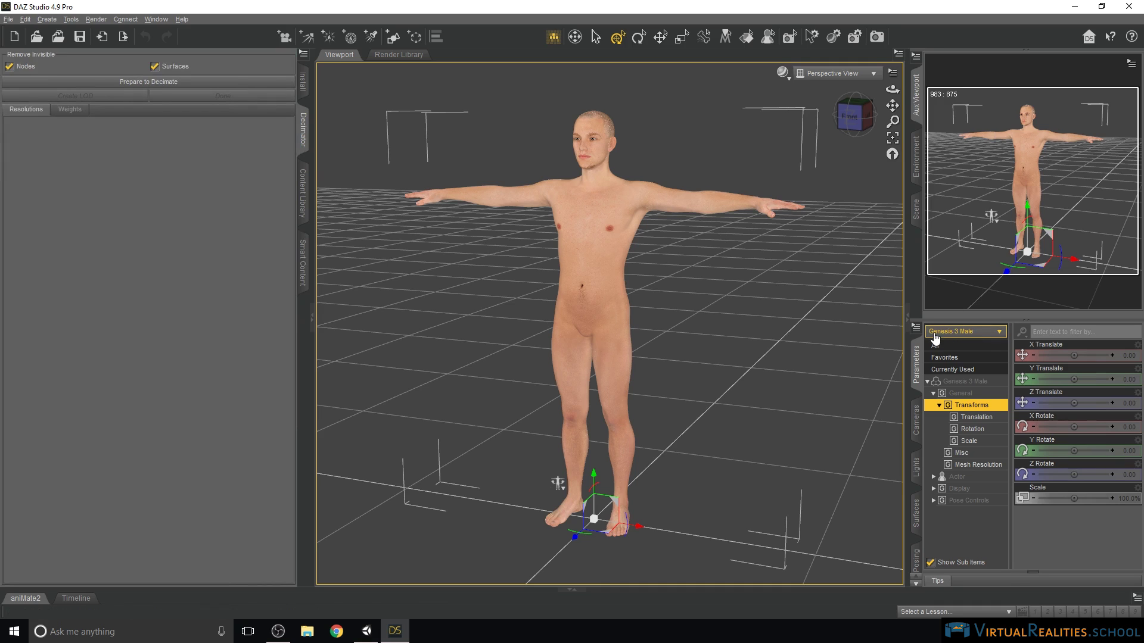
{"action": "left_click", "coordinate": [142, 86]}
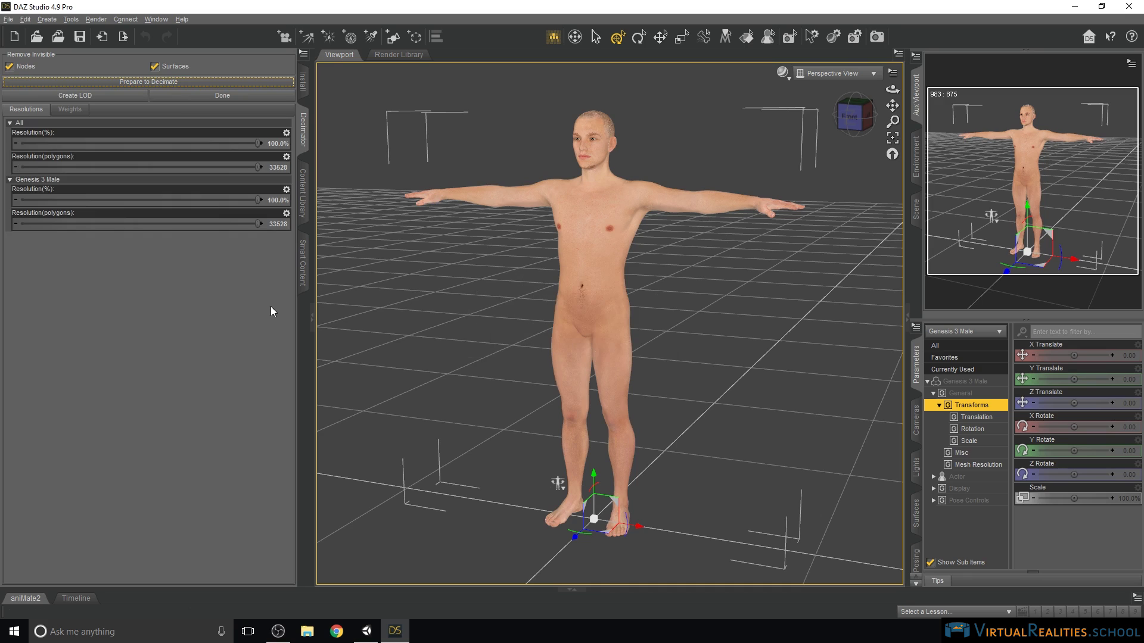
{"action": "double_click", "coordinate": [279, 227]}
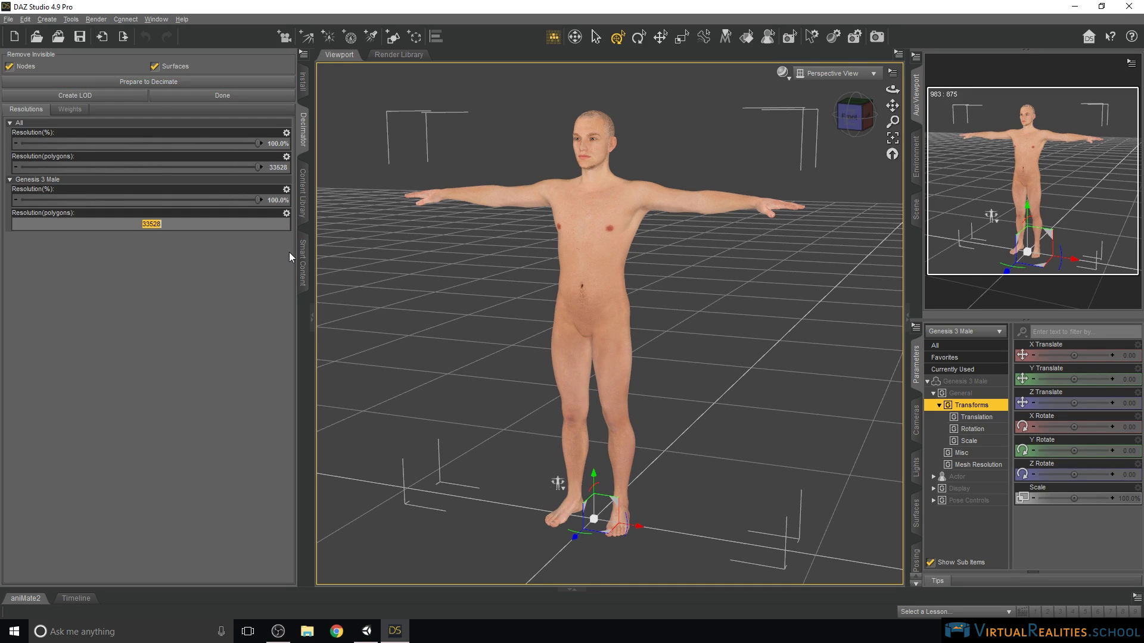
{"action": "type", "text": "20000"}
{"action": "key", "text": "Return"}
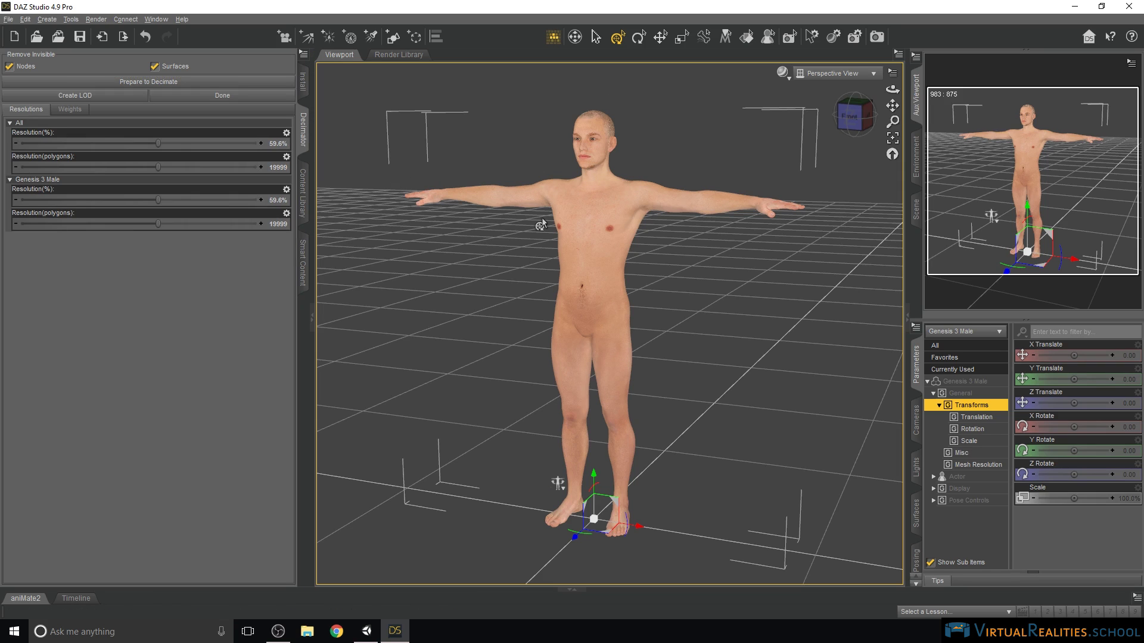
{"action": "scroll", "coordinate": [592, 114], "scroll_direction": "up", "scroll_amount": 2}
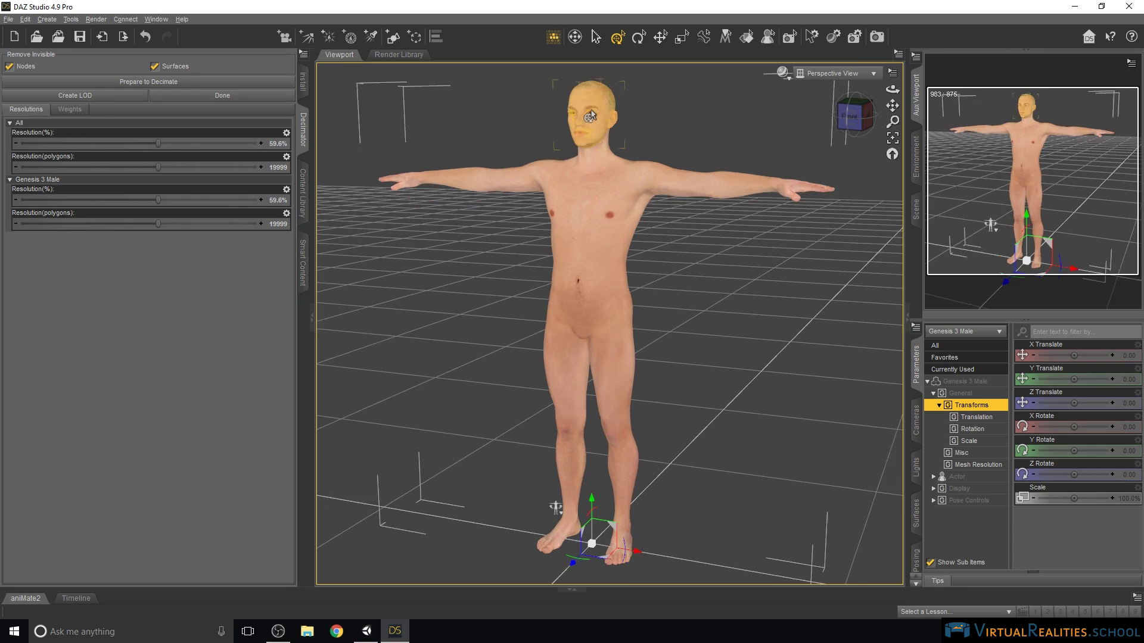
{"action": "scroll", "coordinate": [591, 114], "scroll_direction": "up", "scroll_amount": 3}
{"action": "left_click_drag", "start_coordinate": [893, 106], "coordinate": [893, 137]}
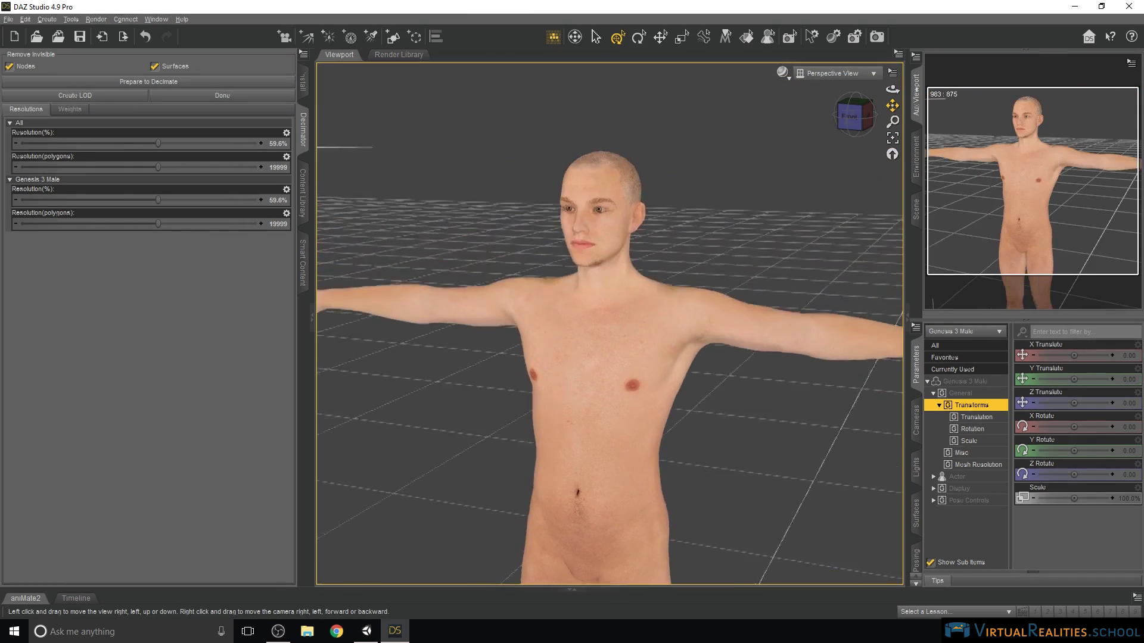
{"action": "scroll", "coordinate": [658, 173], "scroll_direction": "up", "scroll_amount": 4}
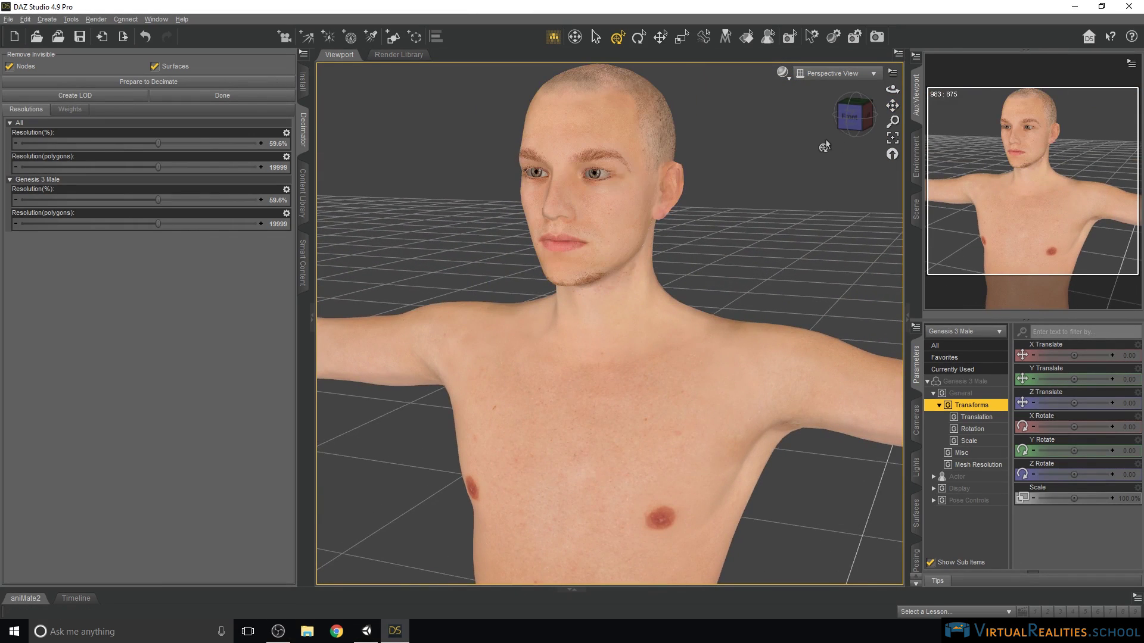
{"action": "scroll", "coordinate": [742, 190], "scroll_direction": "down", "scroll_amount": 1}
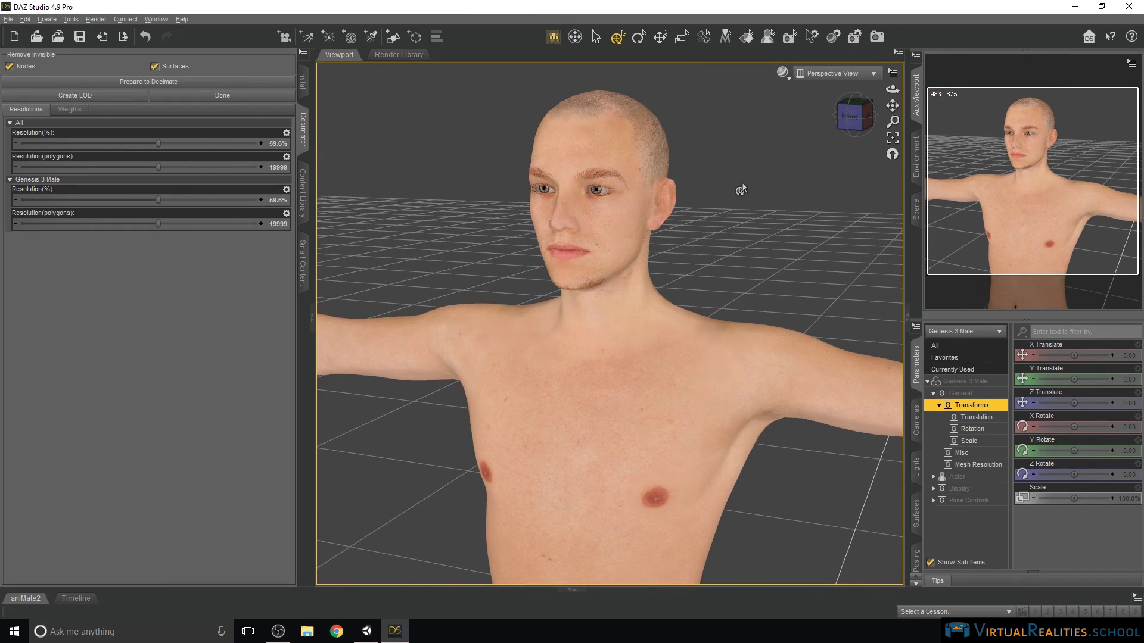
{"action": "scroll", "coordinate": [752, 186], "scroll_direction": "down", "scroll_amount": 2}
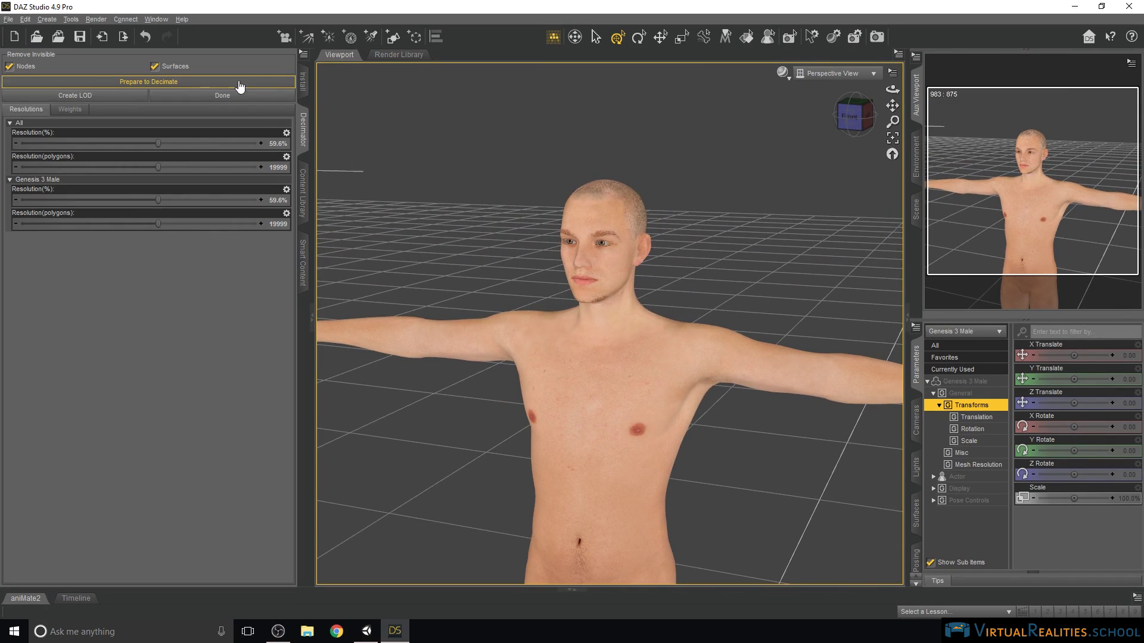
{"action": "left_click", "coordinate": [208, 97]}
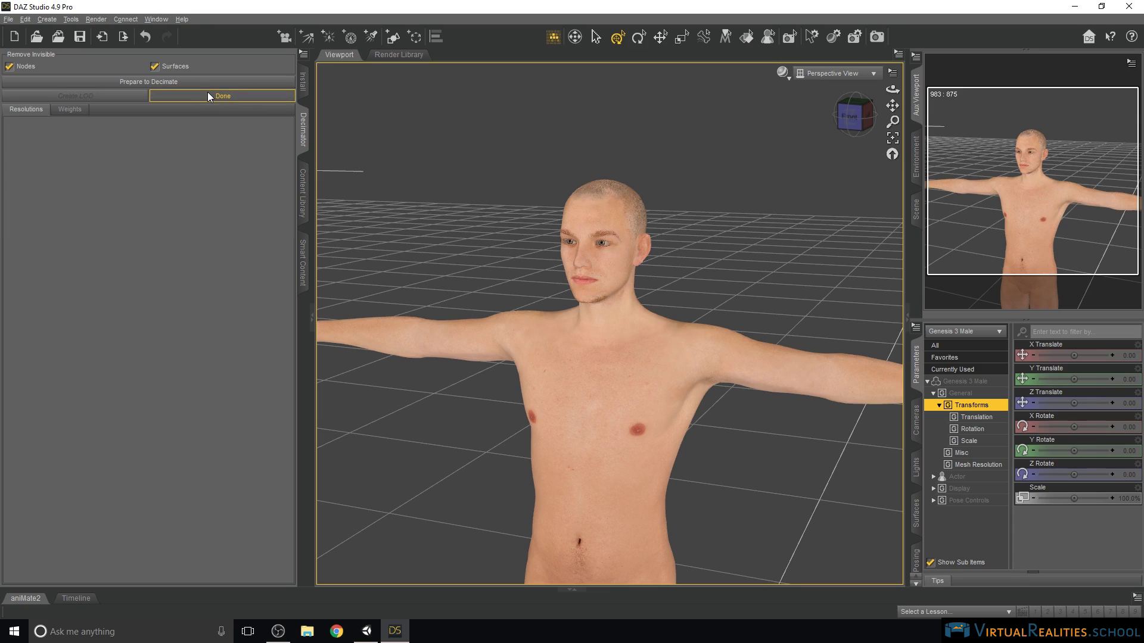
- Fit the Hanging Out Shoes from Wardrobe > Footwear onto the Genesis 3 Male
{"action": "left_click", "coordinate": [303, 268]}
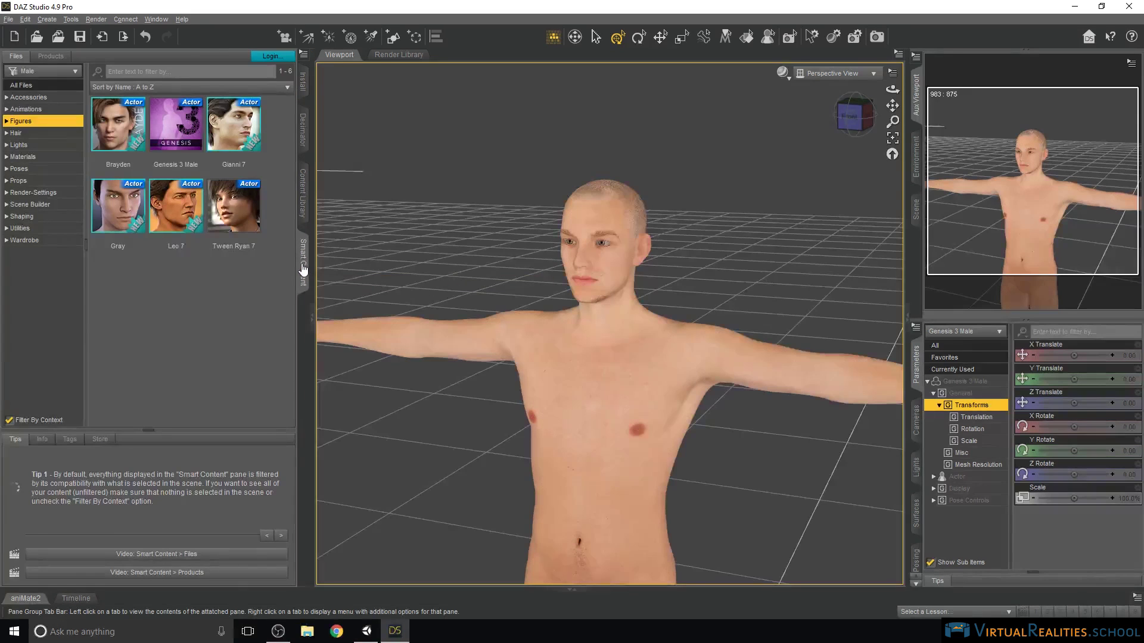
{"action": "left_click", "coordinate": [18, 241]}
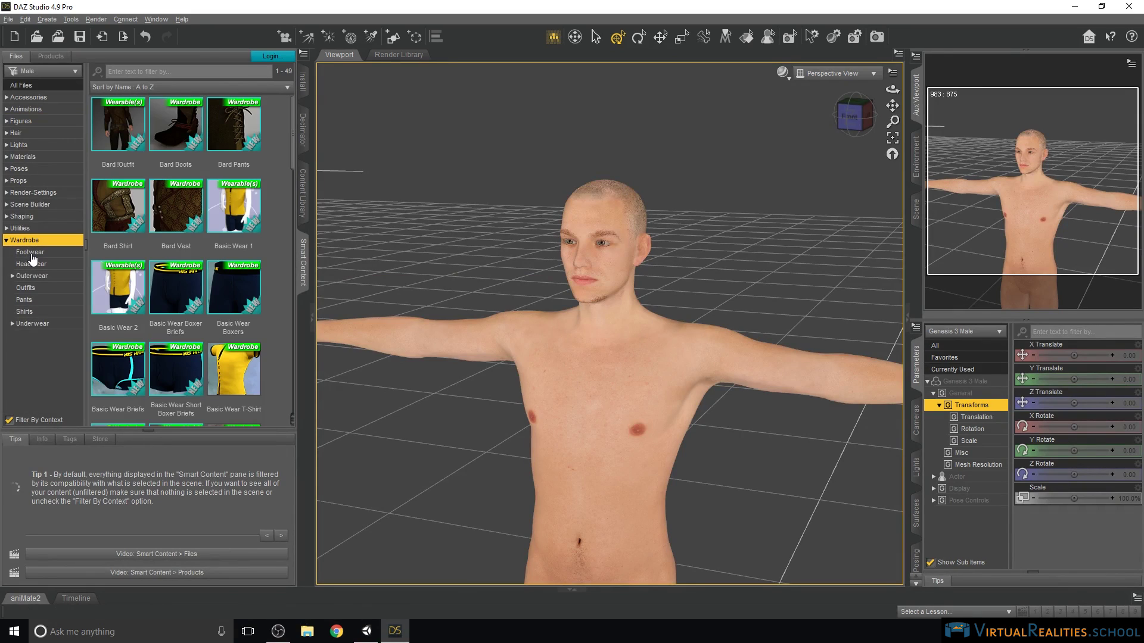
{"action": "left_click", "coordinate": [31, 253]}
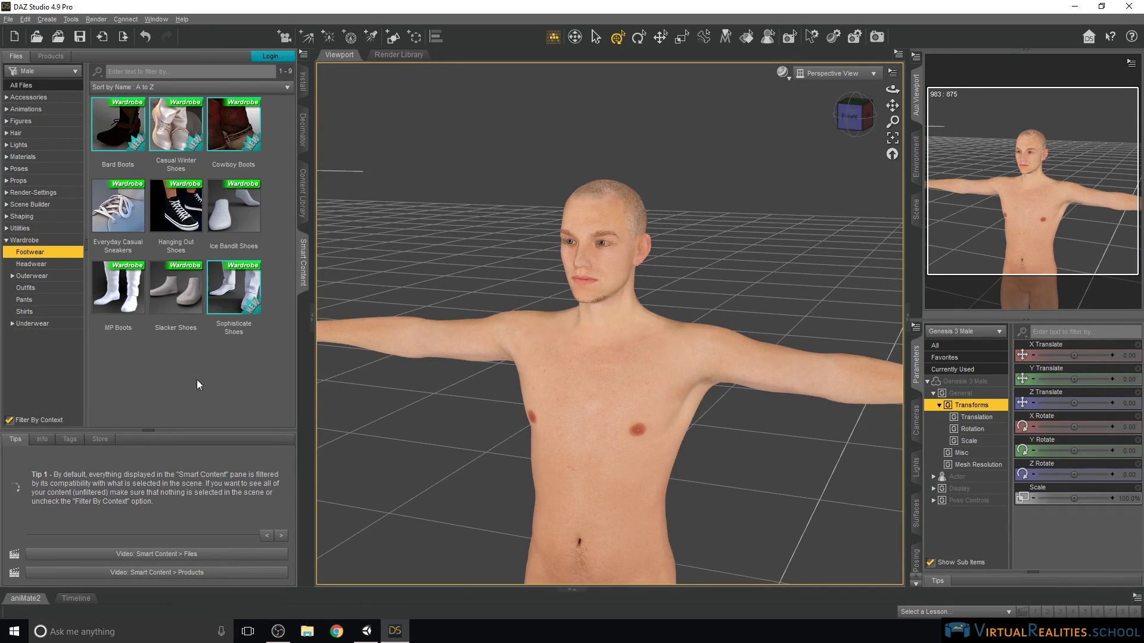
{"action": "left_click_drag", "start_coordinate": [891, 106], "coordinate": [734, 312]}
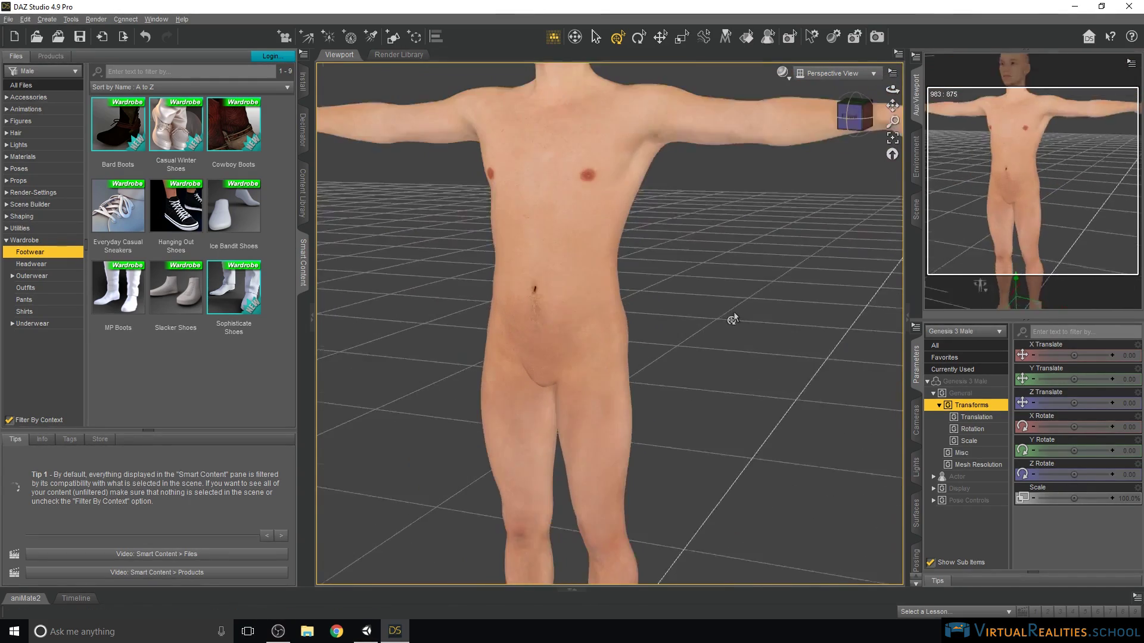
{"action": "key", "text": "ctrl+f"}
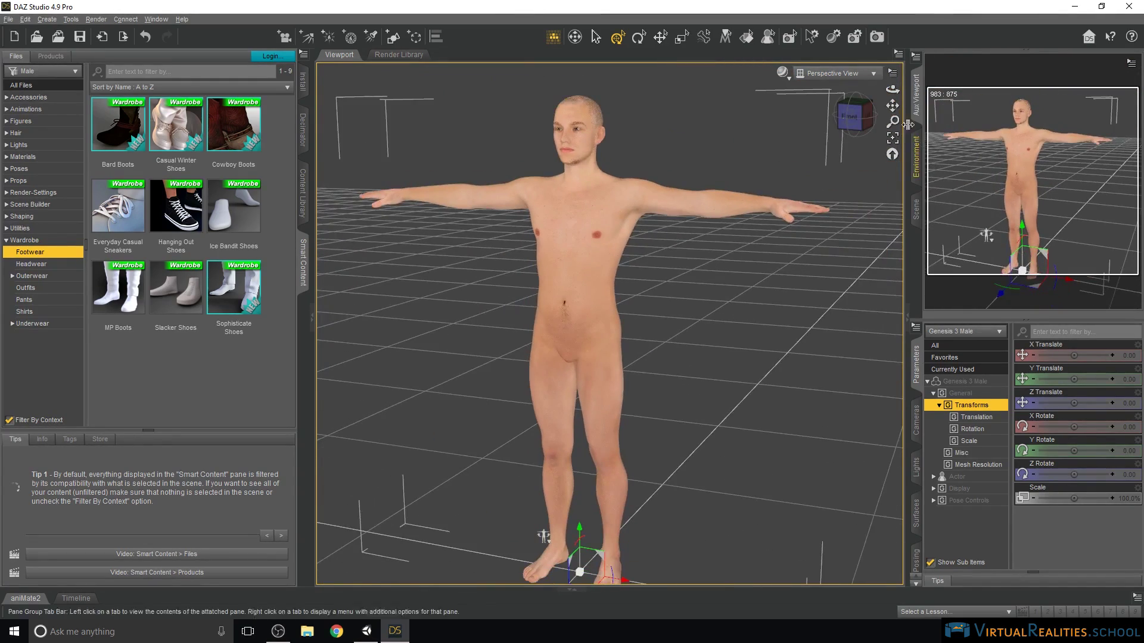
{"action": "left_click_drag", "start_coordinate": [892, 106], "coordinate": [898, 113]}
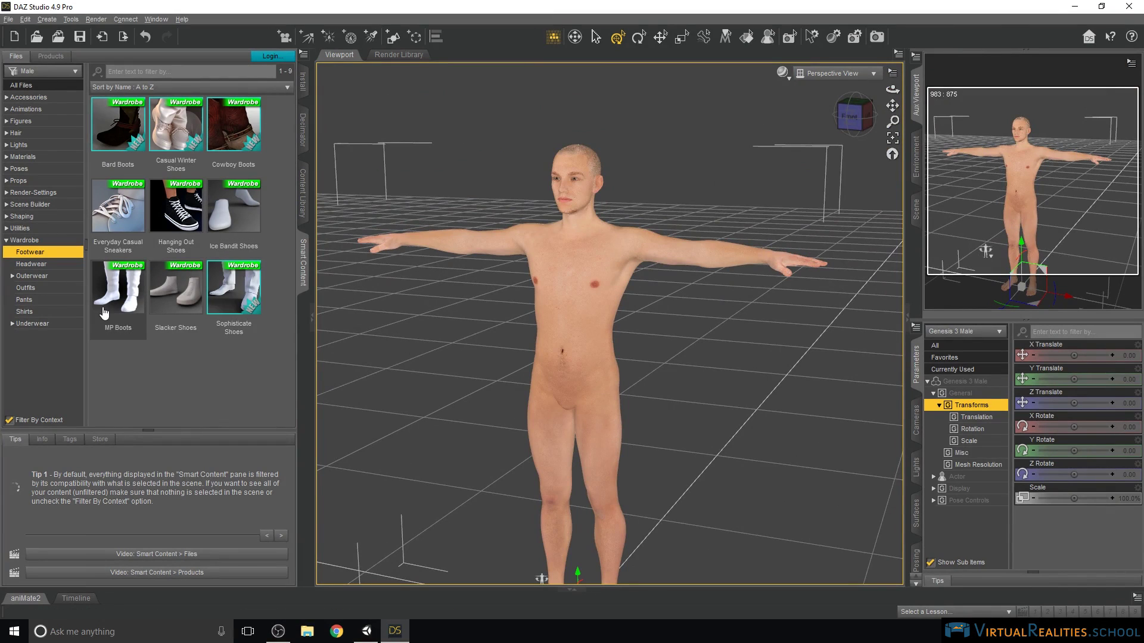
{"action": "double_click", "coordinate": [177, 207]}
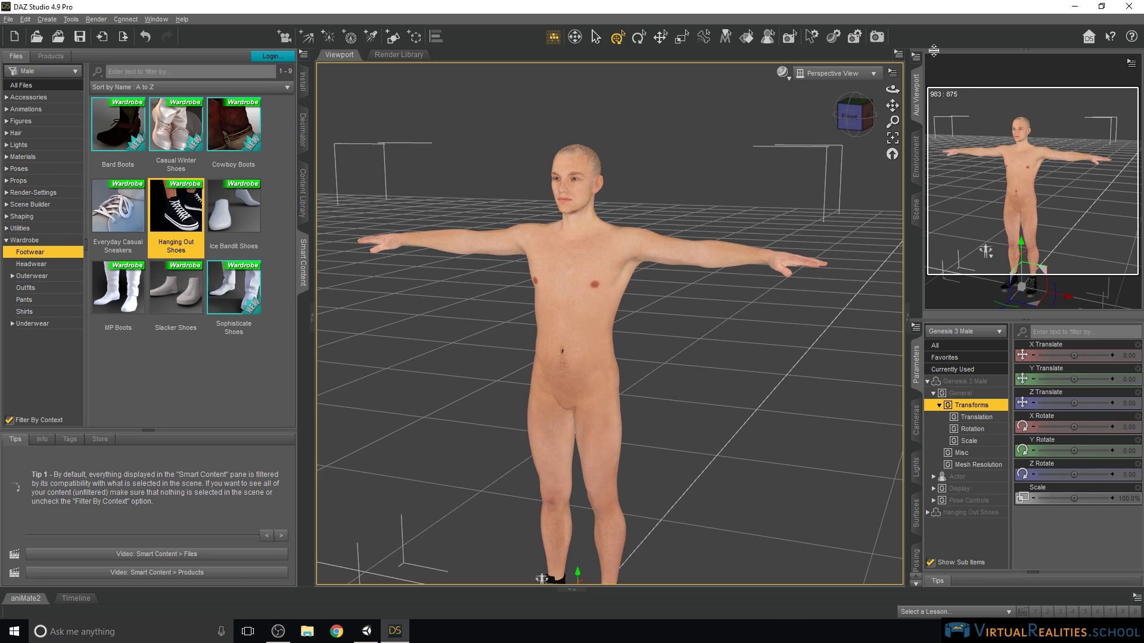
{"action": "mouse_move", "coordinate": [892, 106]}
{"action": "left_mouse_down"}
{"action": "mouse_move", "coordinate": [892, 94]}
{"action": "mouse_move", "coordinate": [892, 105]}
{"action": "left_mouse_up"}
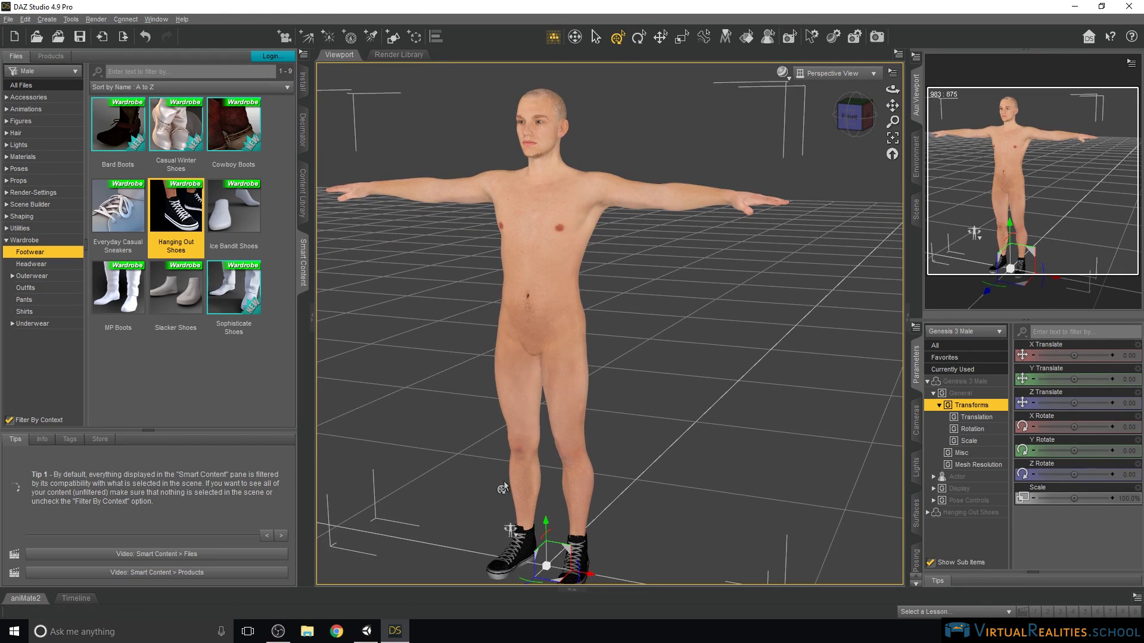
- Drop the figure onto the floor with Edit > Figure > Move To Floor
{"action": "left_click", "coordinate": [25, 19]}
{"action": "mouse_move", "coordinate": [34, 85]}
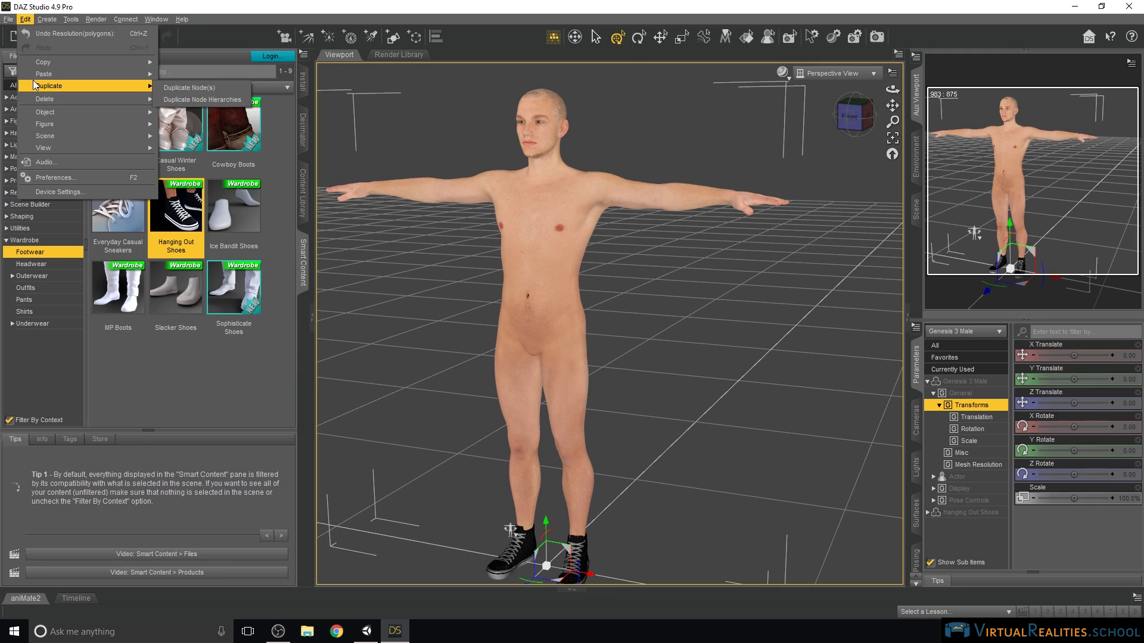
{"action": "mouse_move", "coordinate": [42, 124]}
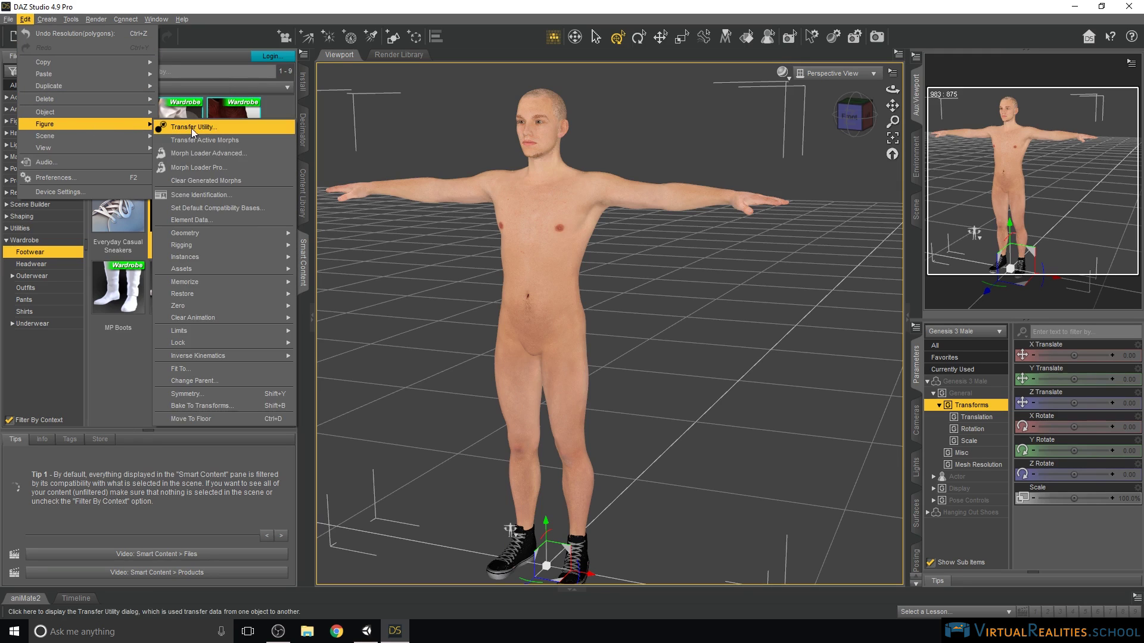
{"action": "left_click", "coordinate": [206, 420]}
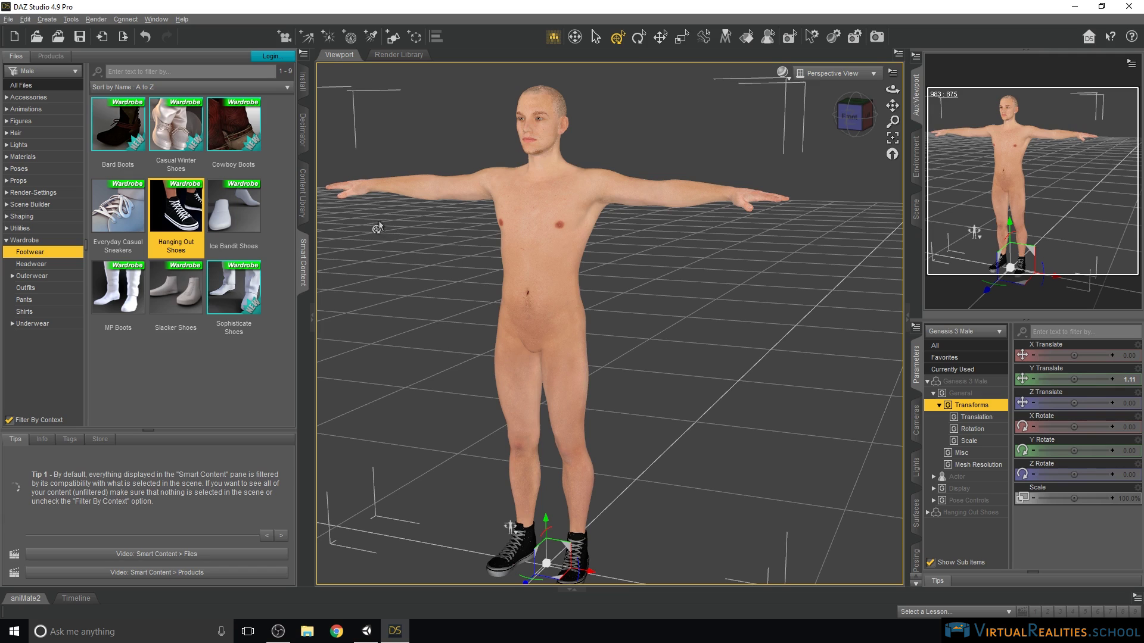
{"action": "left_click", "coordinate": [29, 313]}
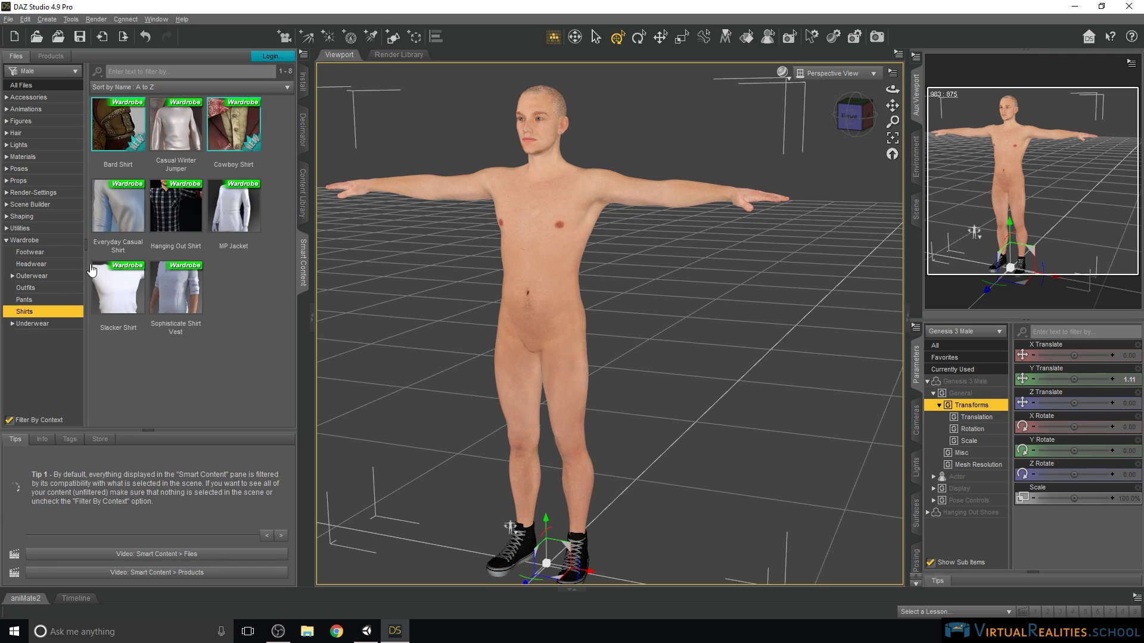
{"action": "double_click", "coordinate": [112, 288]}
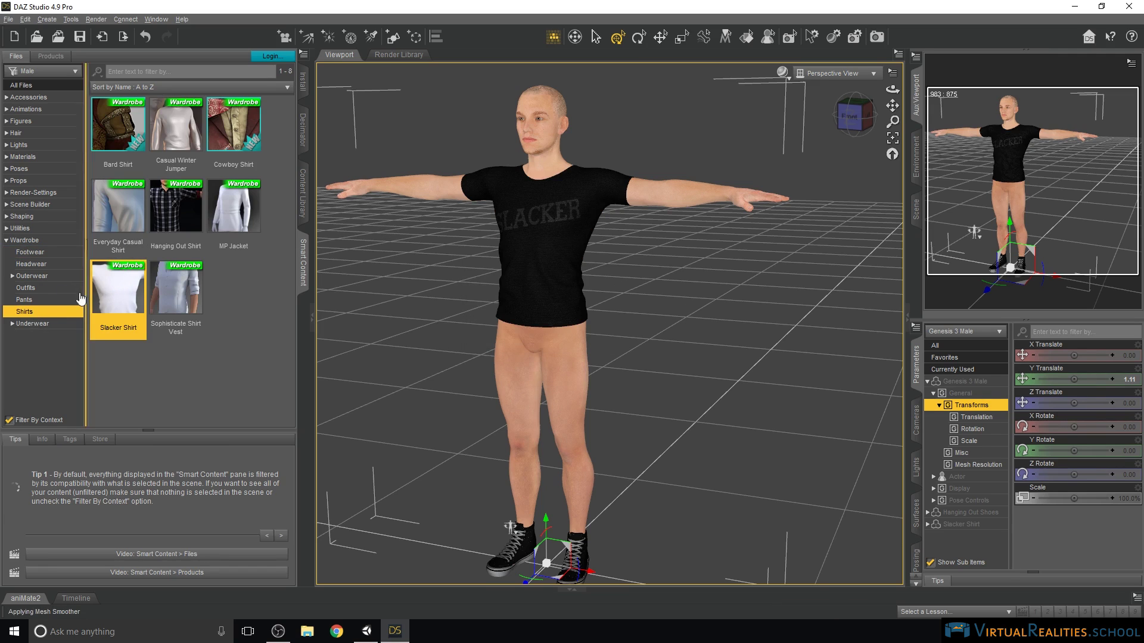
{"action": "left_click", "coordinate": [28, 300]}
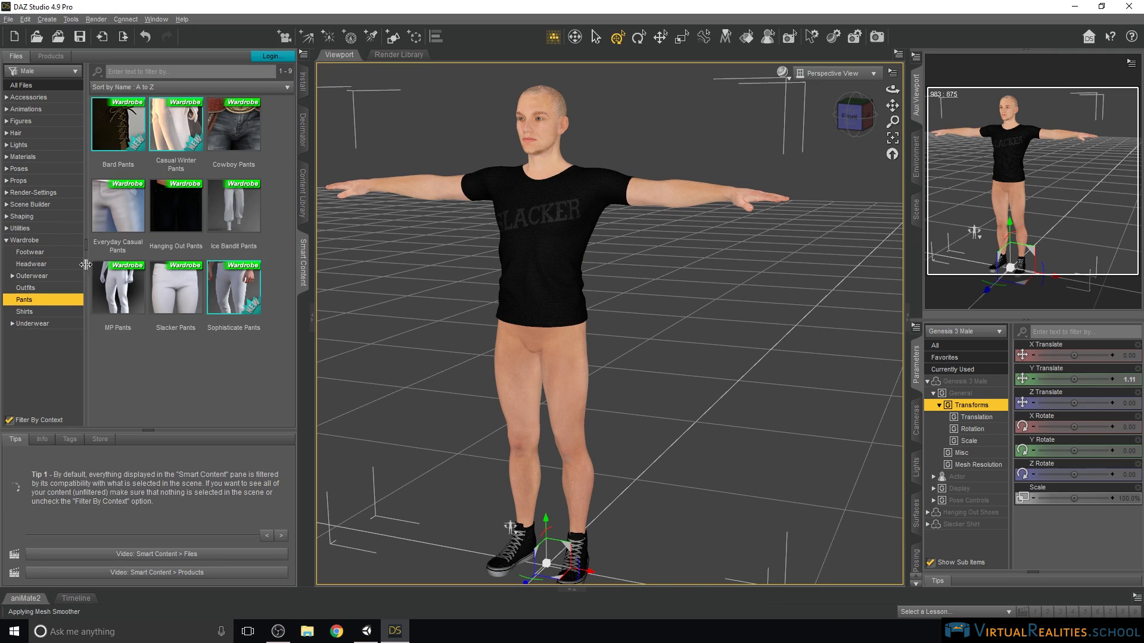
{"action": "double_click", "coordinate": [236, 139]}
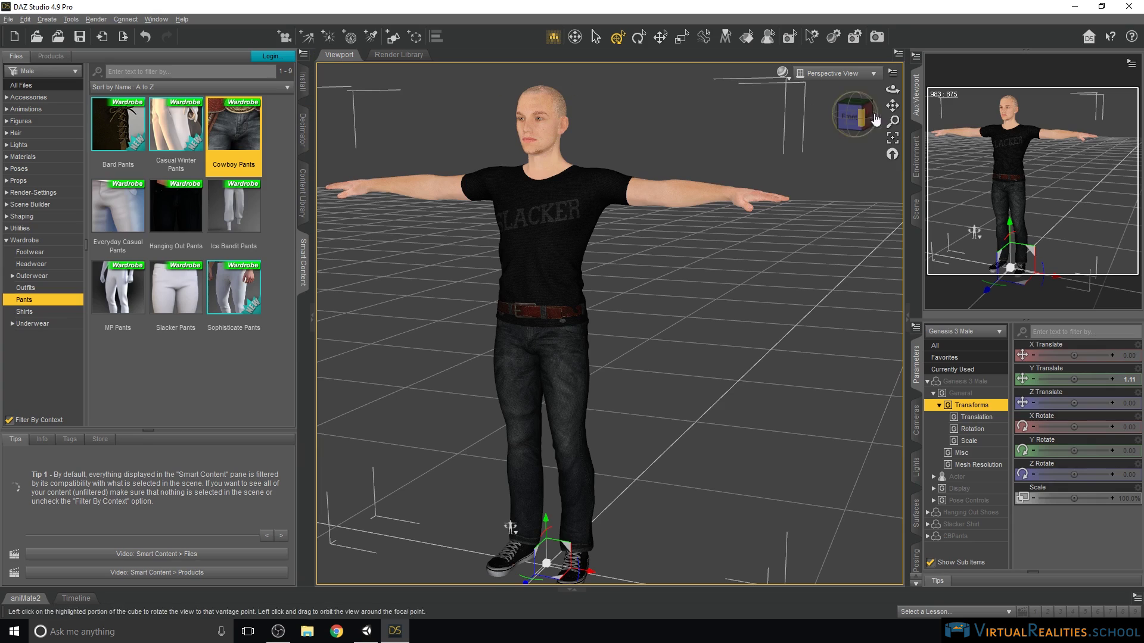
{"action": "left_click", "coordinate": [28, 135]}
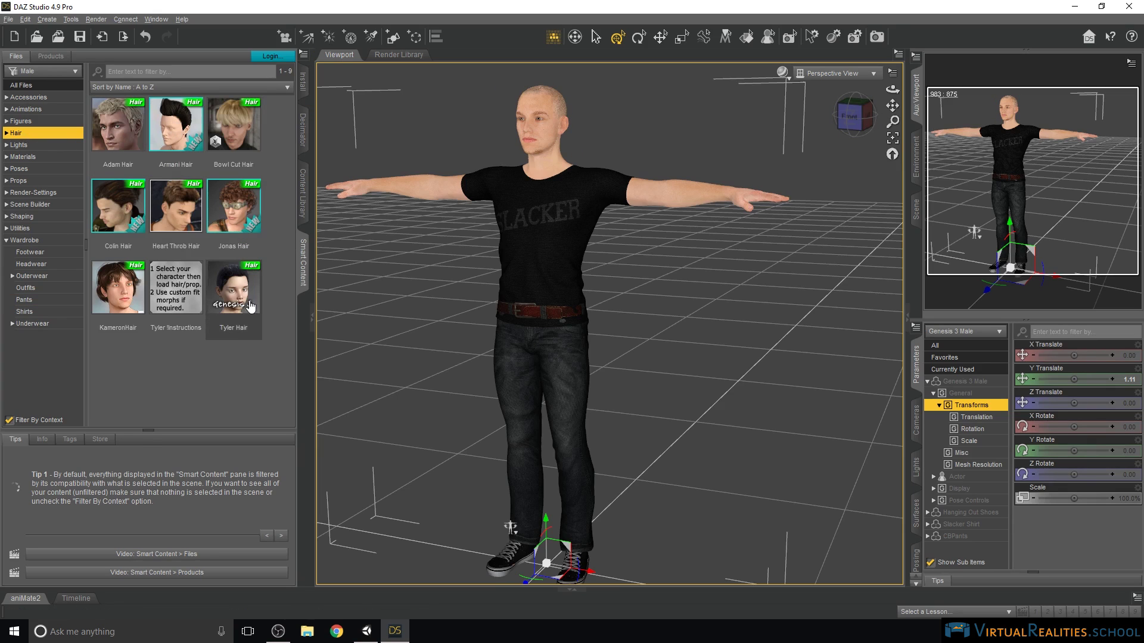
{"action": "double_click", "coordinate": [240, 296]}
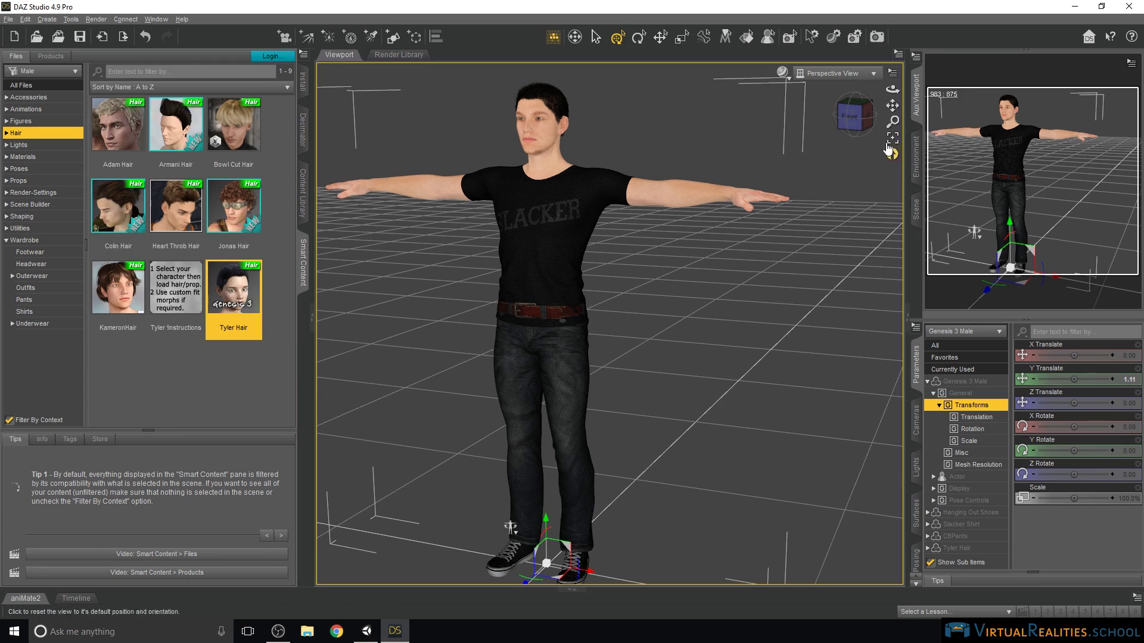
{"action": "left_click_drag", "start_coordinate": [892, 89], "coordinate": [816, 94]}
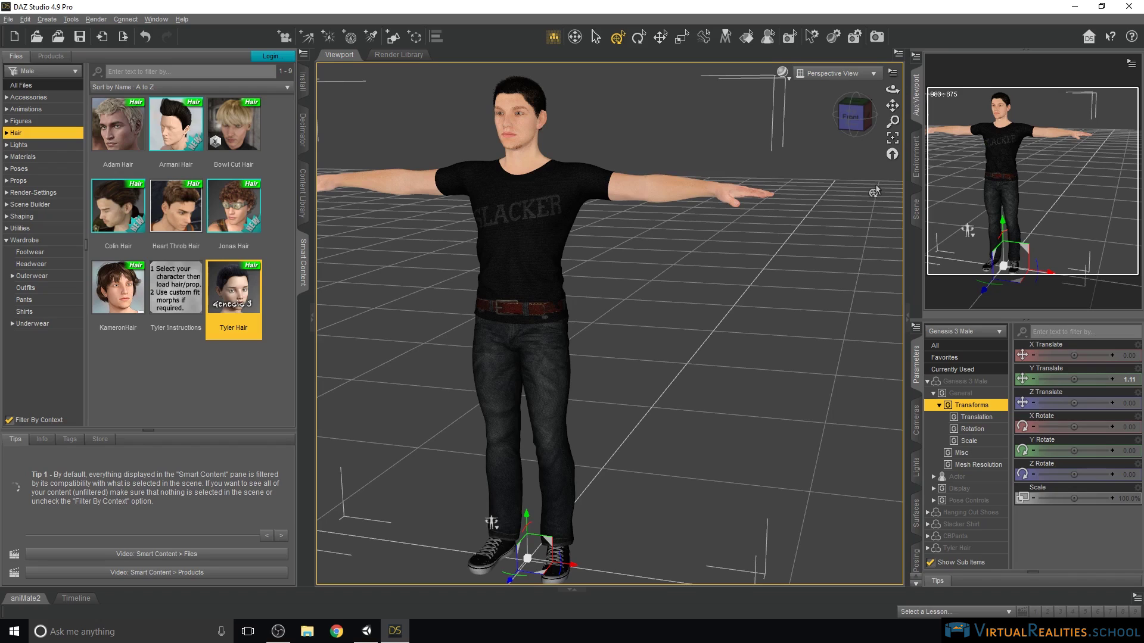
{"action": "left_click", "coordinate": [988, 330]}
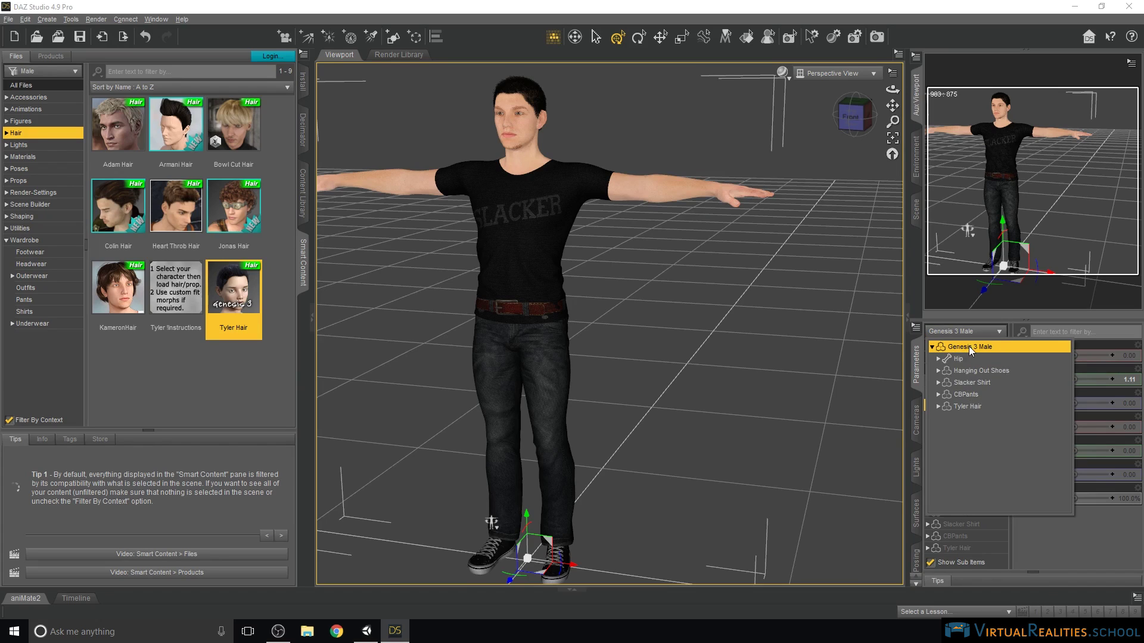
- Select Tyler Hair, prepare it for decimation and try 10000 polygons
{"action": "left_click", "coordinate": [970, 407]}
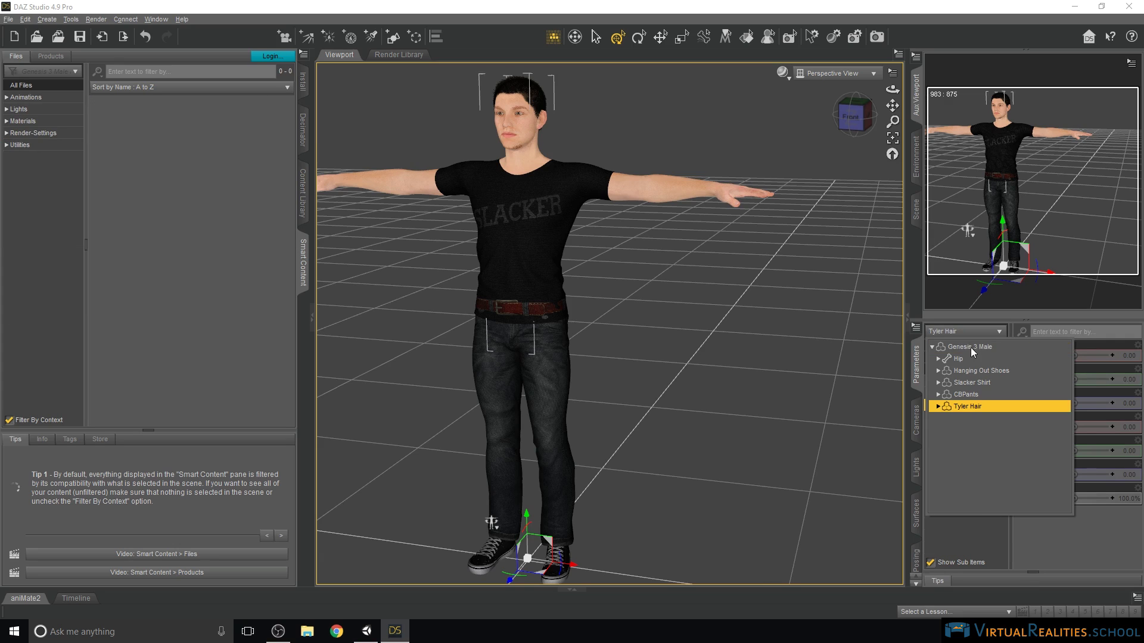
{"action": "left_click", "coordinate": [969, 482]}
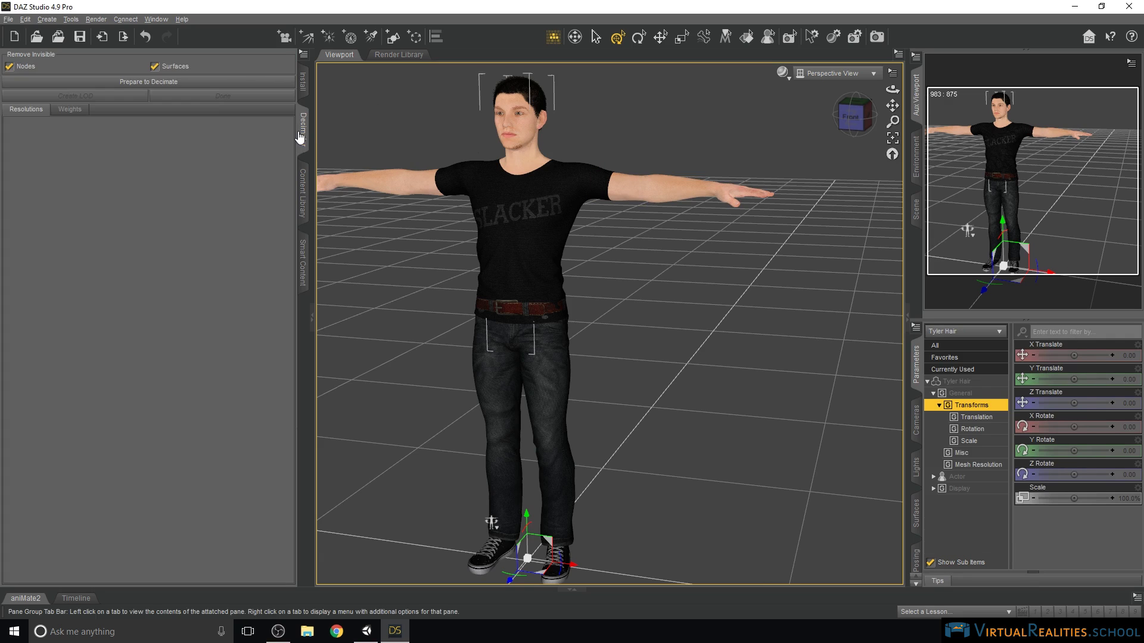
{"action": "left_click", "coordinate": [302, 132]}
{"action": "left_click", "coordinate": [142, 84]}
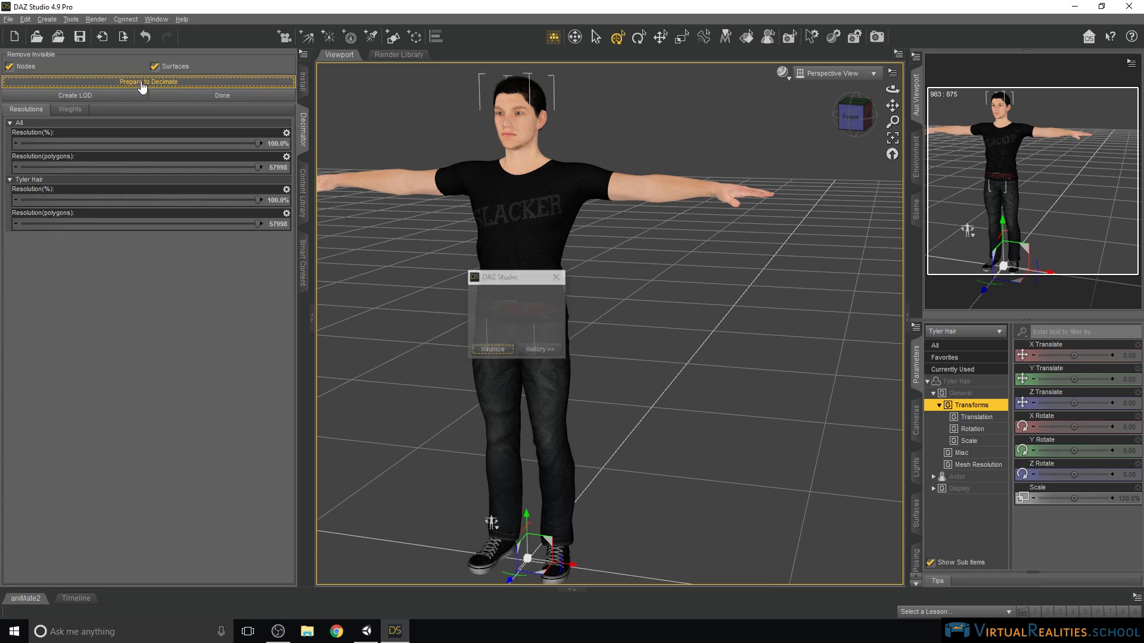
{"action": "left_click", "coordinate": [274, 226]}
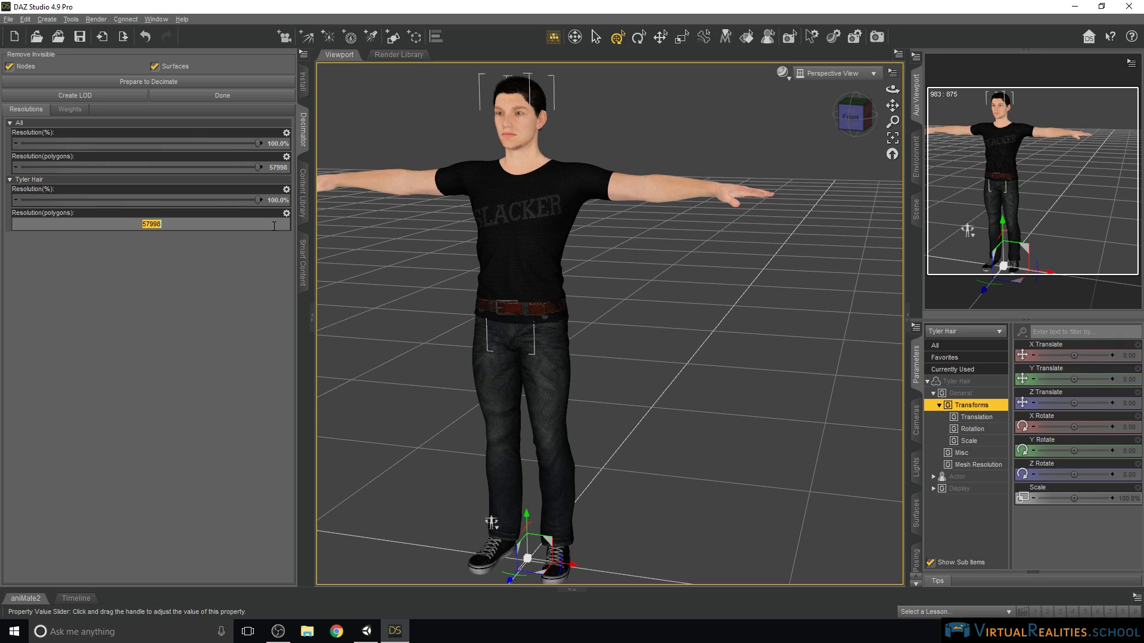
{"action": "type", "text": "10000"}
{"action": "key", "text": "Return"}
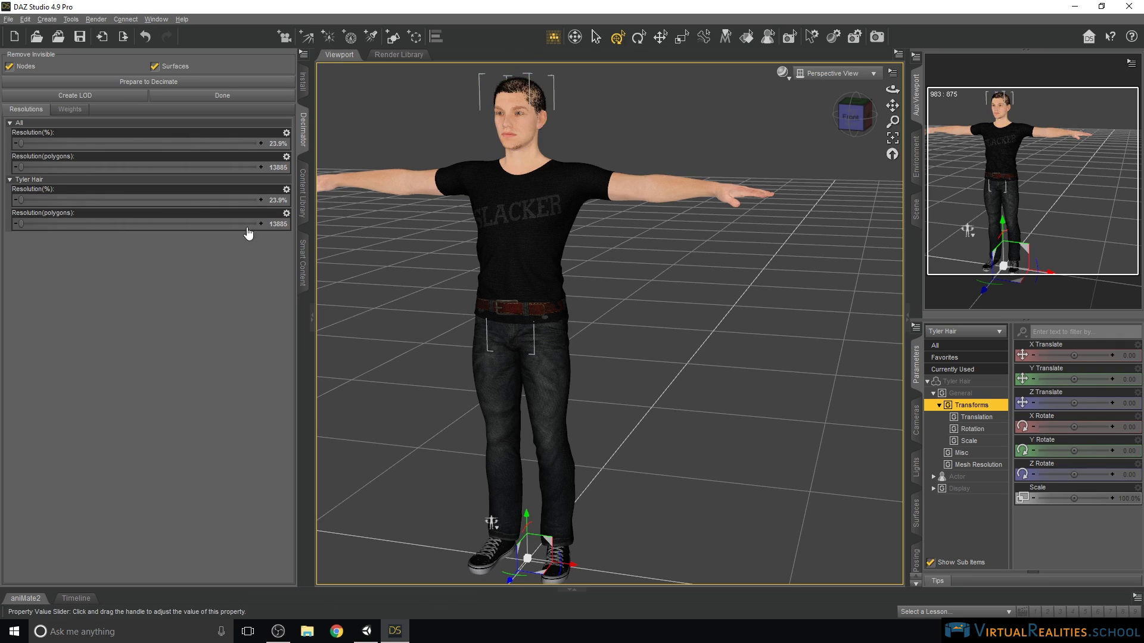
- Raise the hair's polygon count to 45000, then settle on 40000 (69.0% resolution)
{"action": "left_click", "coordinate": [277, 224]}
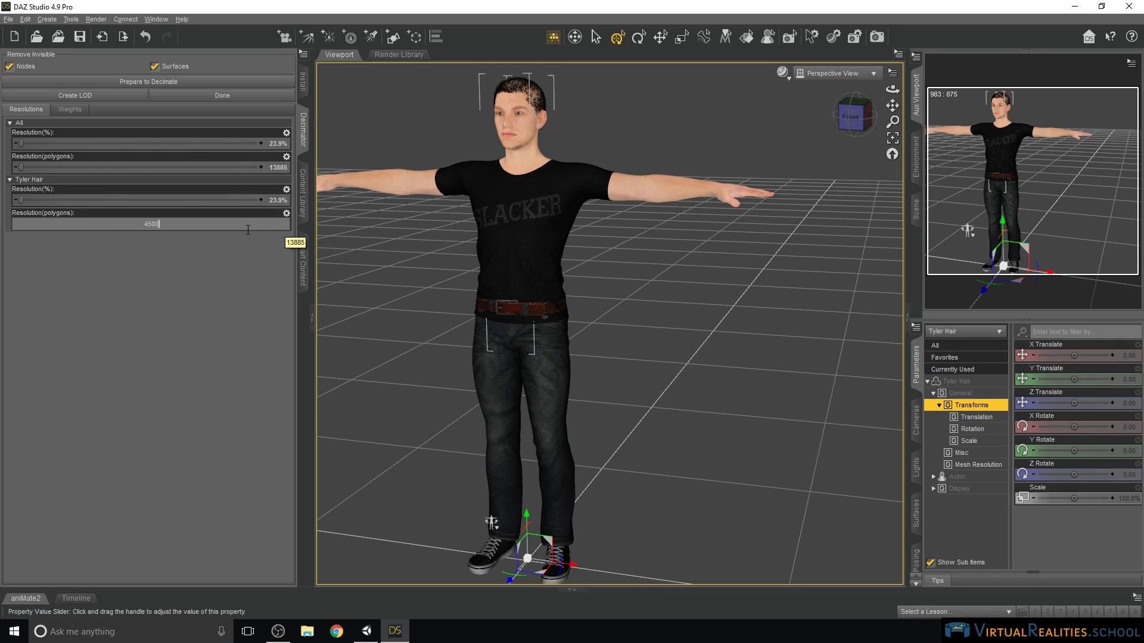
{"action": "key", "text": "Return"}
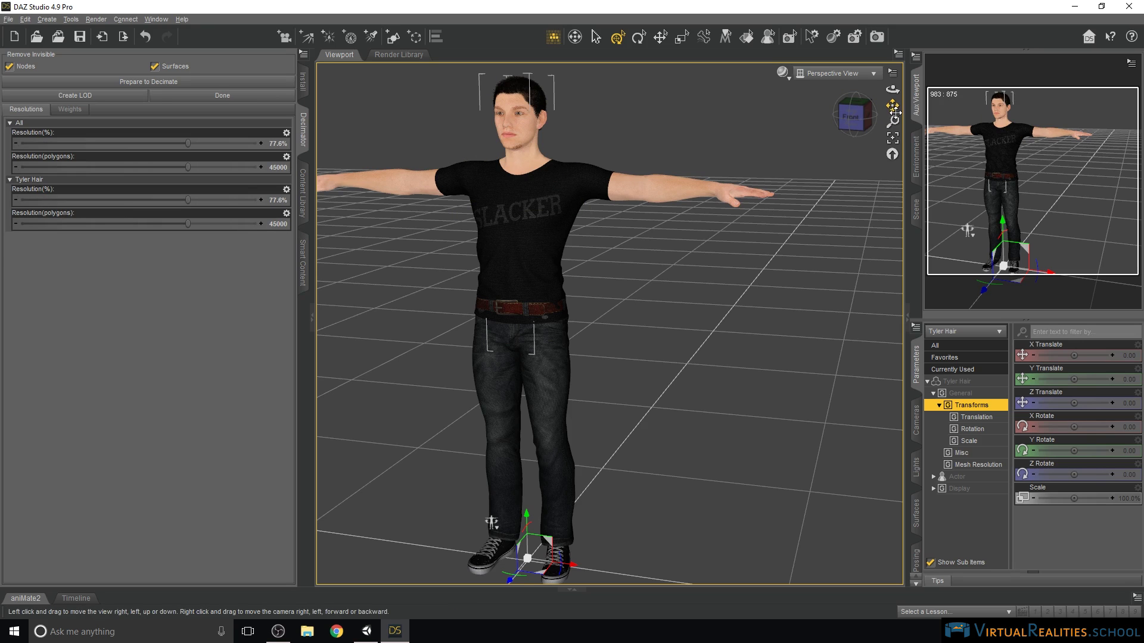
{"action": "left_click_drag", "start_coordinate": [892, 106], "coordinate": [894, 107]}
{"action": "left_click", "coordinate": [283, 223]}
{"action": "type", "text": "4000"}
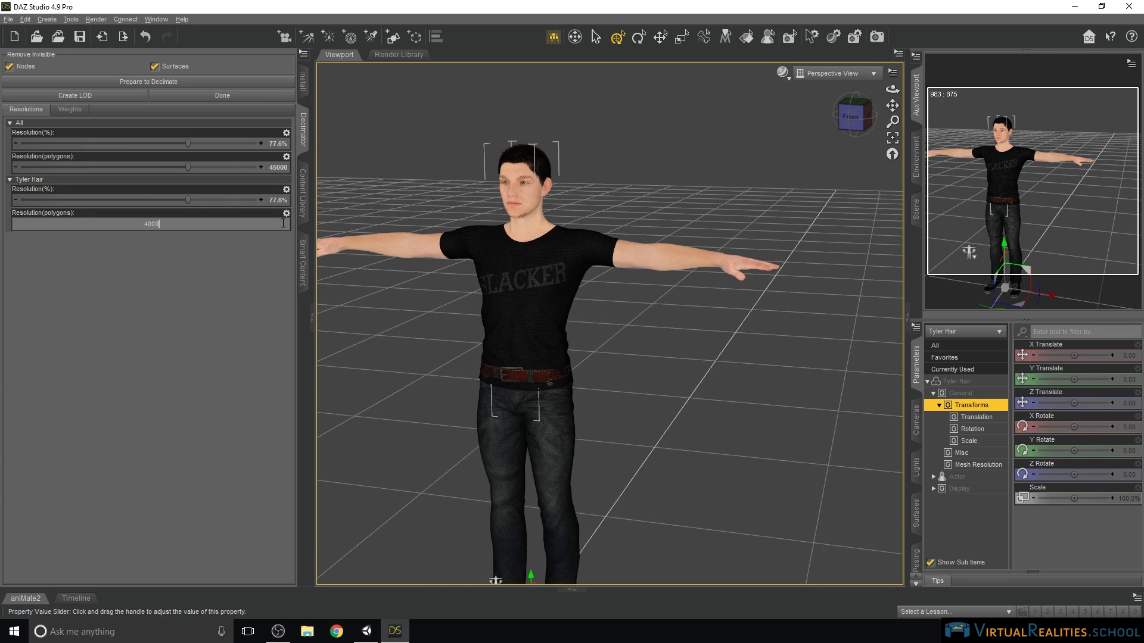
{"action": "type", "text": "0"}
{"action": "key", "text": "Return"}
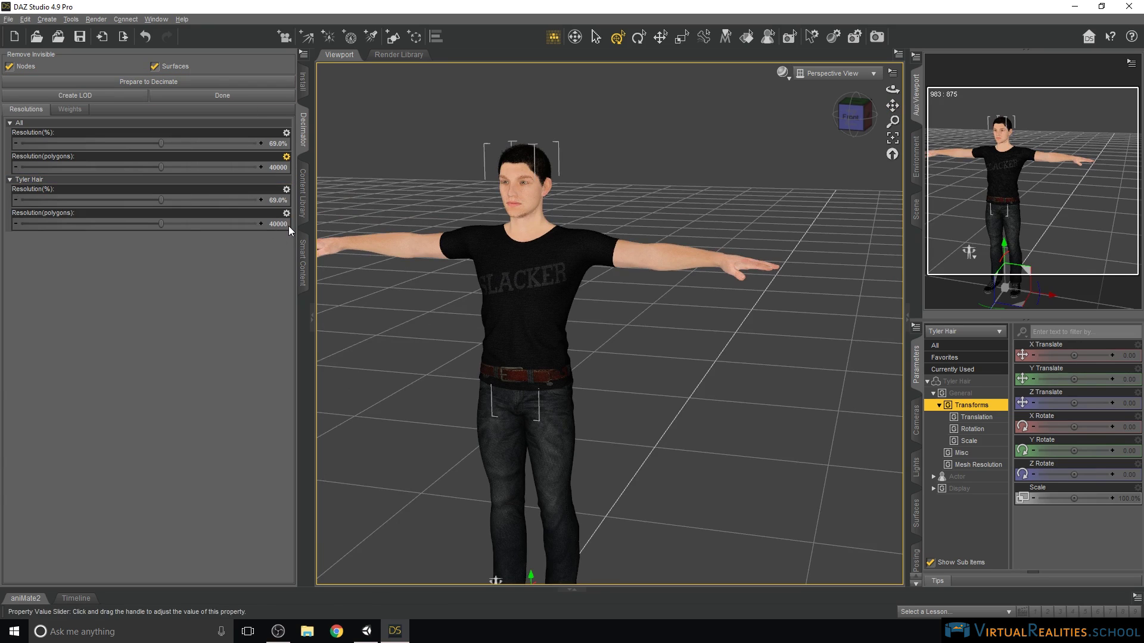
- Finish the hair decimation and prepare the CBPants jeans for decimation
{"action": "left_click", "coordinate": [225, 96]}
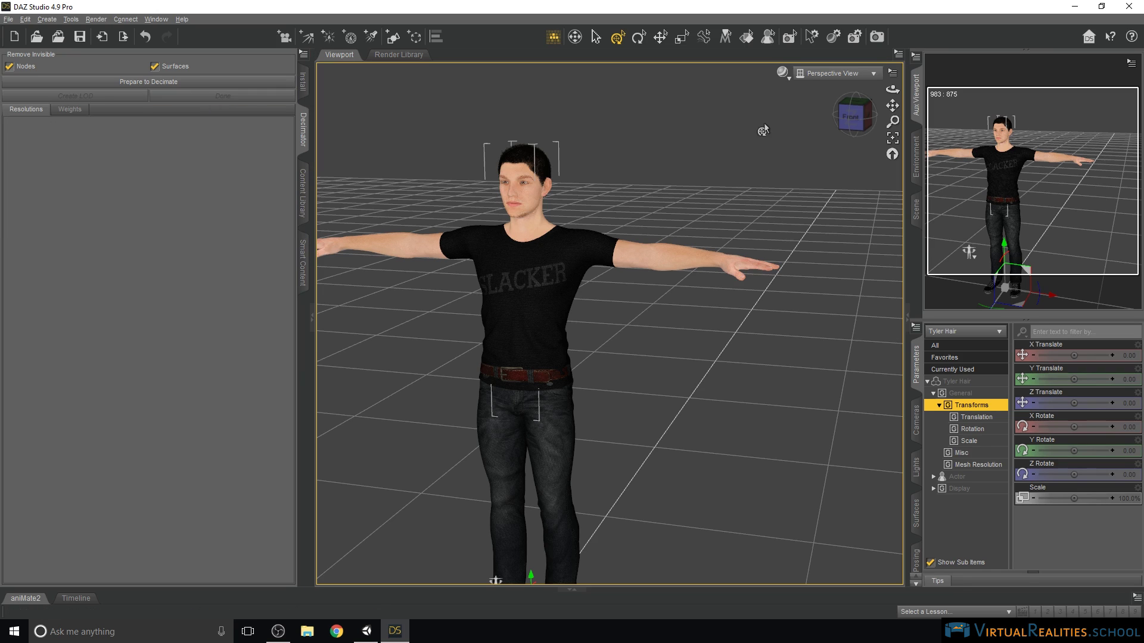
{"action": "left_click", "coordinate": [986, 338]}
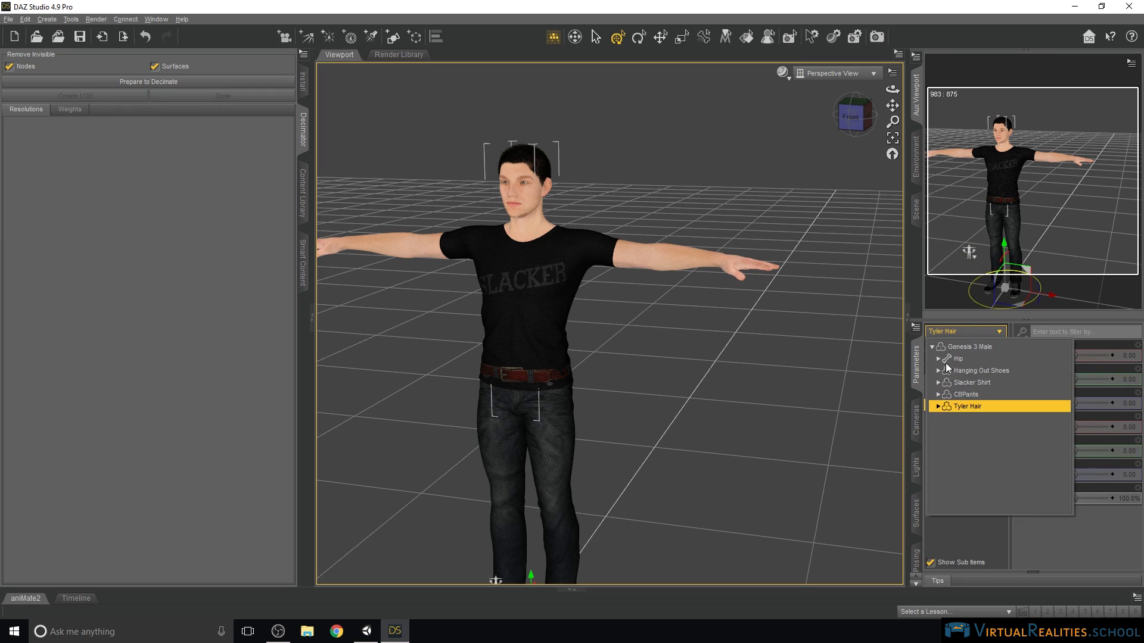
{"action": "left_click", "coordinate": [959, 395]}
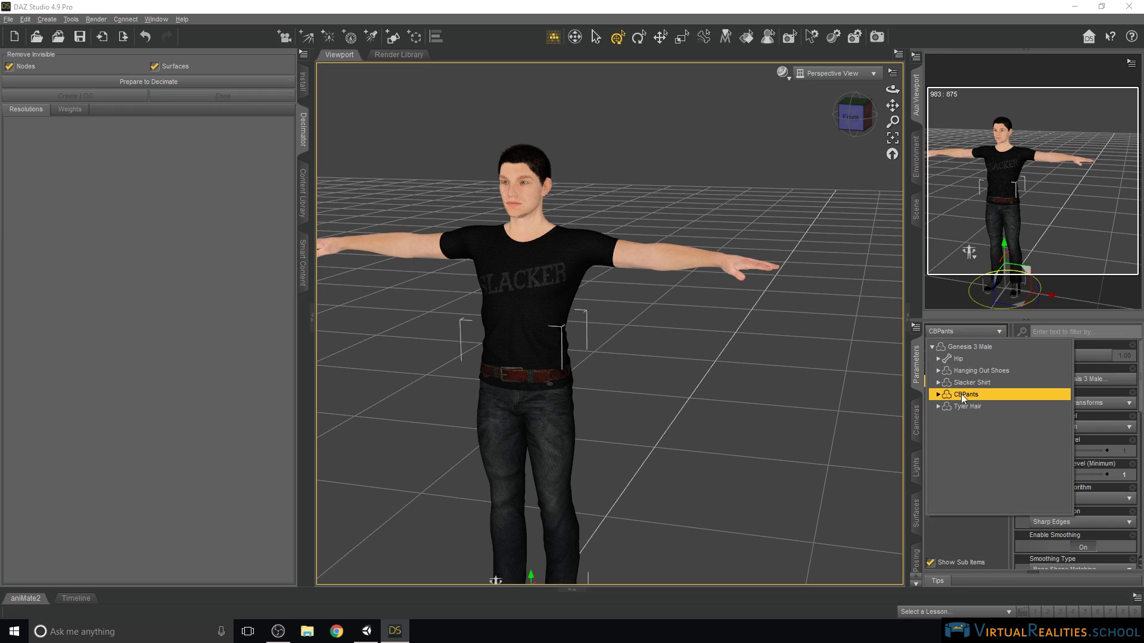
{"action": "left_click", "coordinate": [158, 86]}
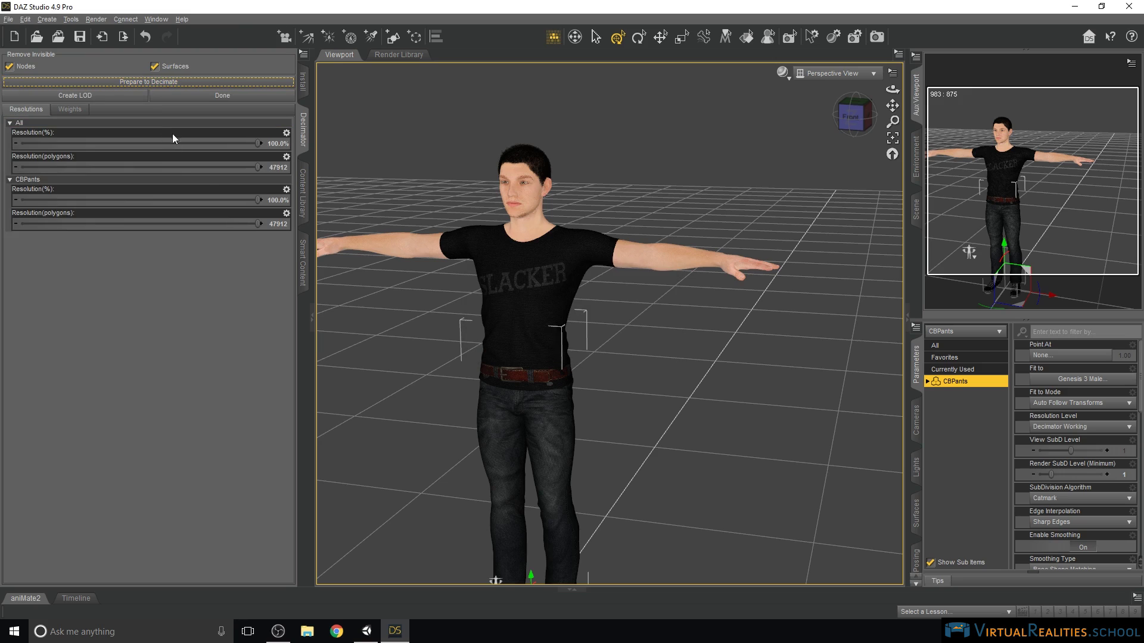
- Lower the jeans' polygon count through 15000 and 10000 down to 8000 (16.7%)
{"action": "left_click", "coordinate": [277, 224]}
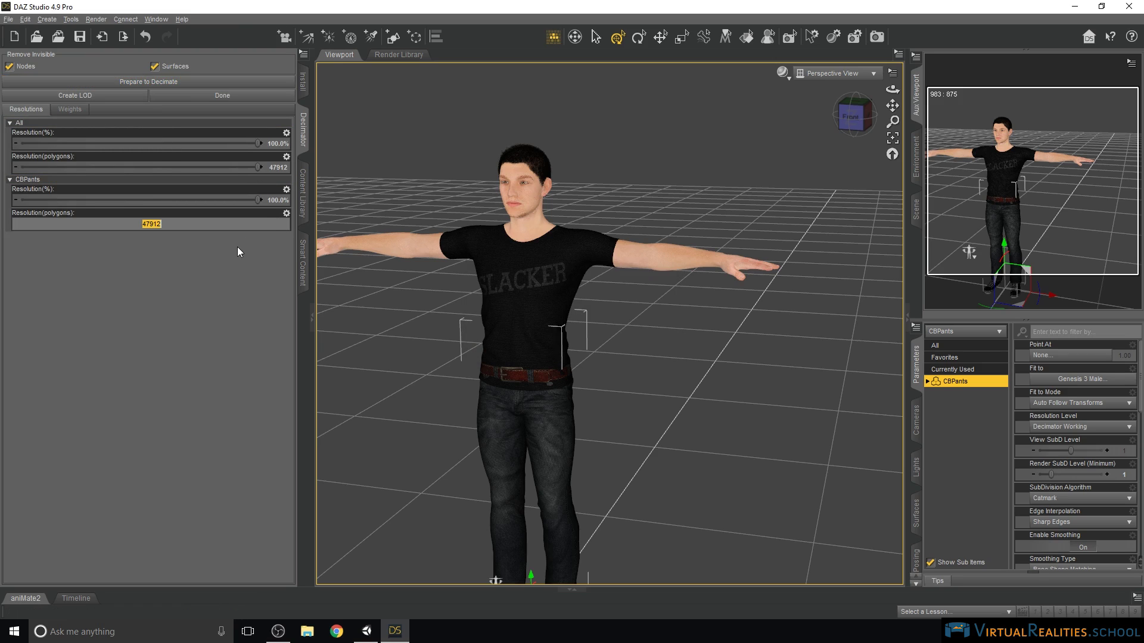
{"action": "type", "text": "15000"}
{"action": "key", "text": "Return"}
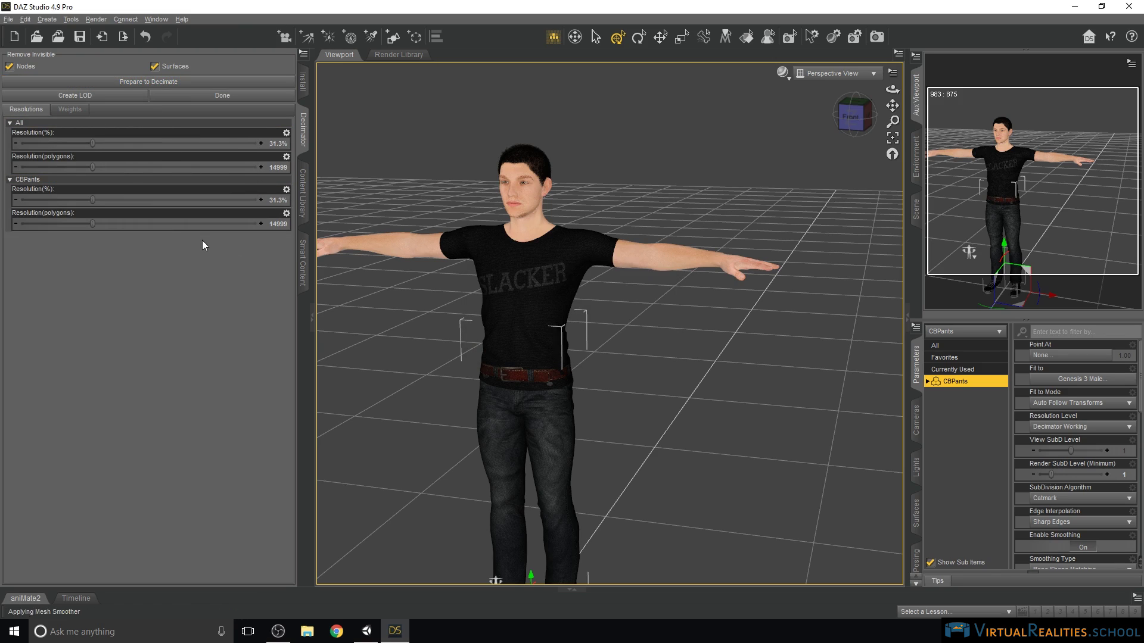
{"action": "left_click", "coordinate": [282, 225]}
{"action": "type", "text": "10000"}
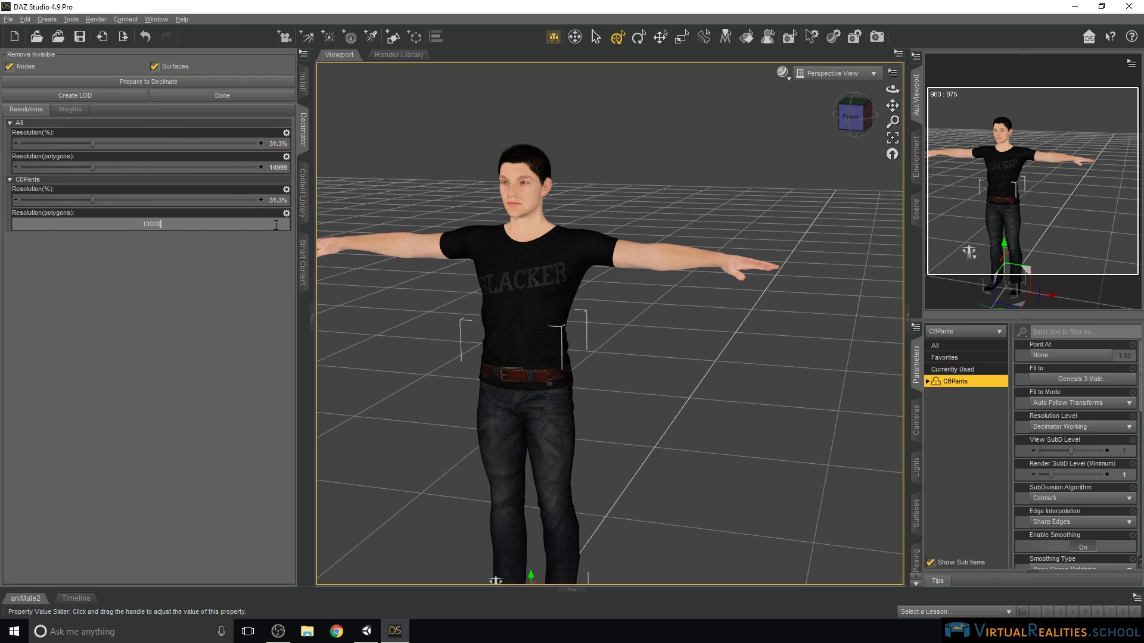
{"action": "key", "text": "Return"}
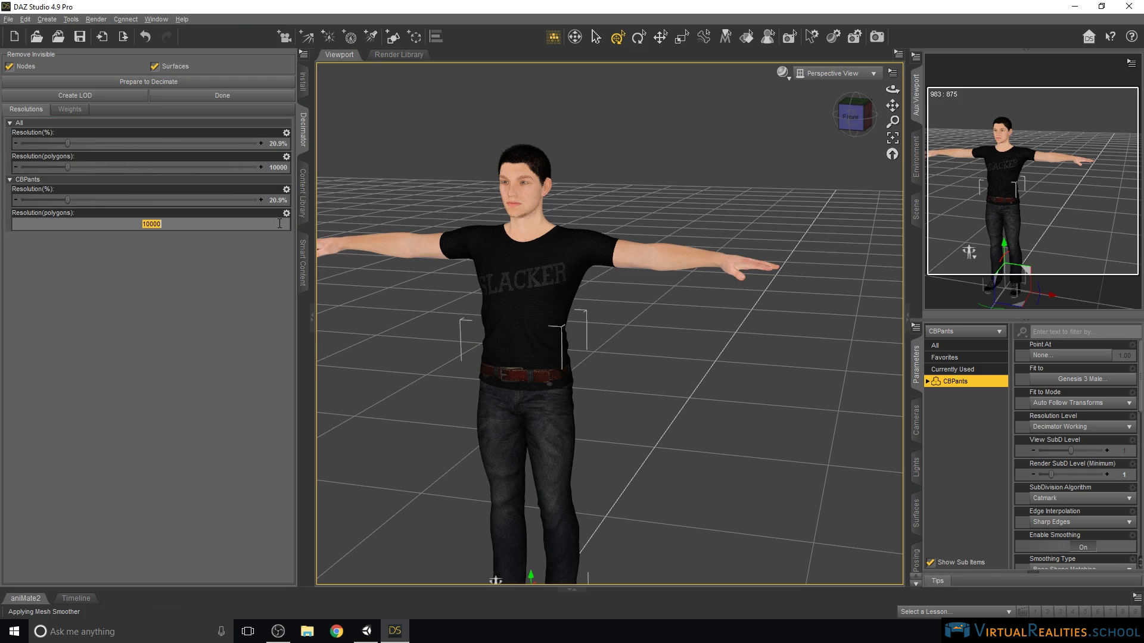
{"action": "type", "text": "8000"}
{"action": "key", "text": "Return"}
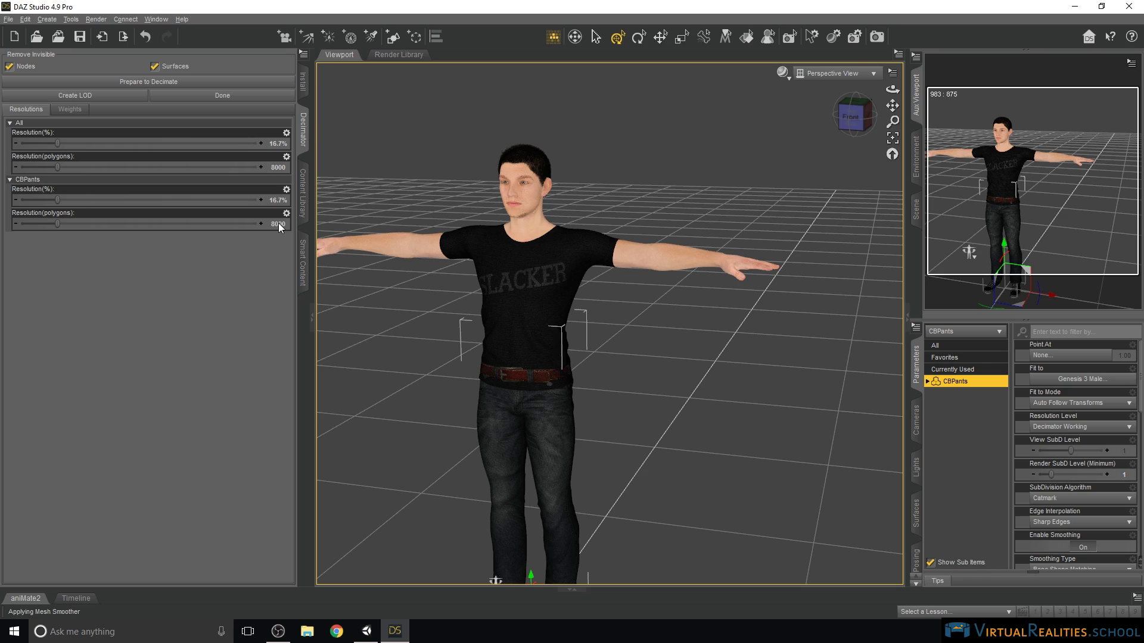
- Finish the jeans decimation and set the Slacker Shirt to 8000 polygons
{"action": "left_click", "coordinate": [235, 98]}
{"action": "left_click", "coordinate": [936, 331]}
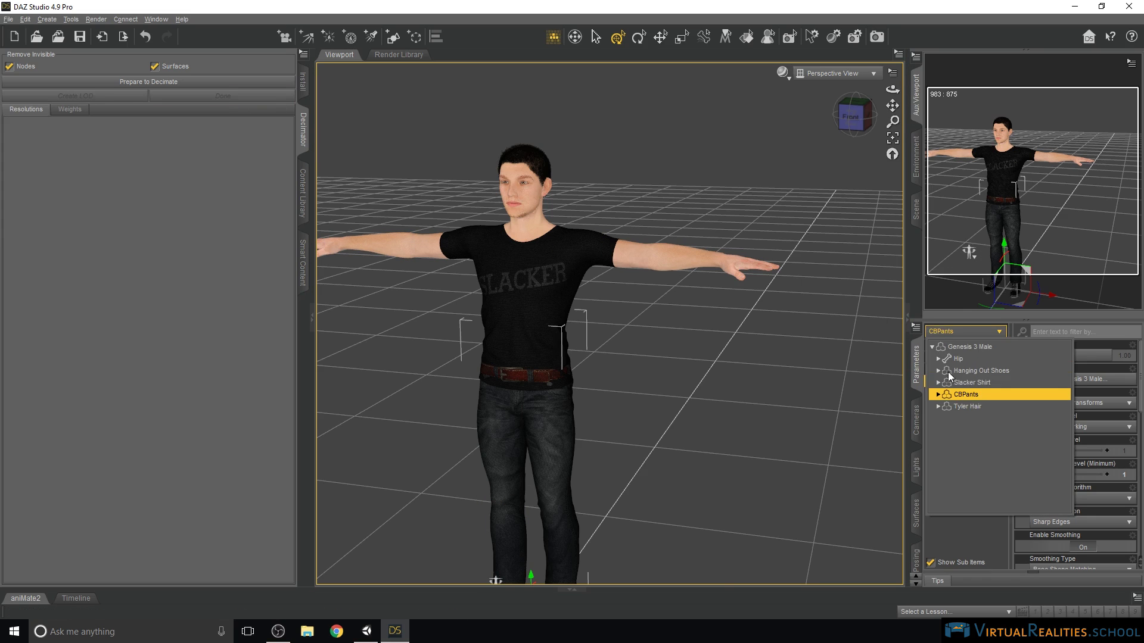
{"action": "left_click", "coordinate": [974, 383]}
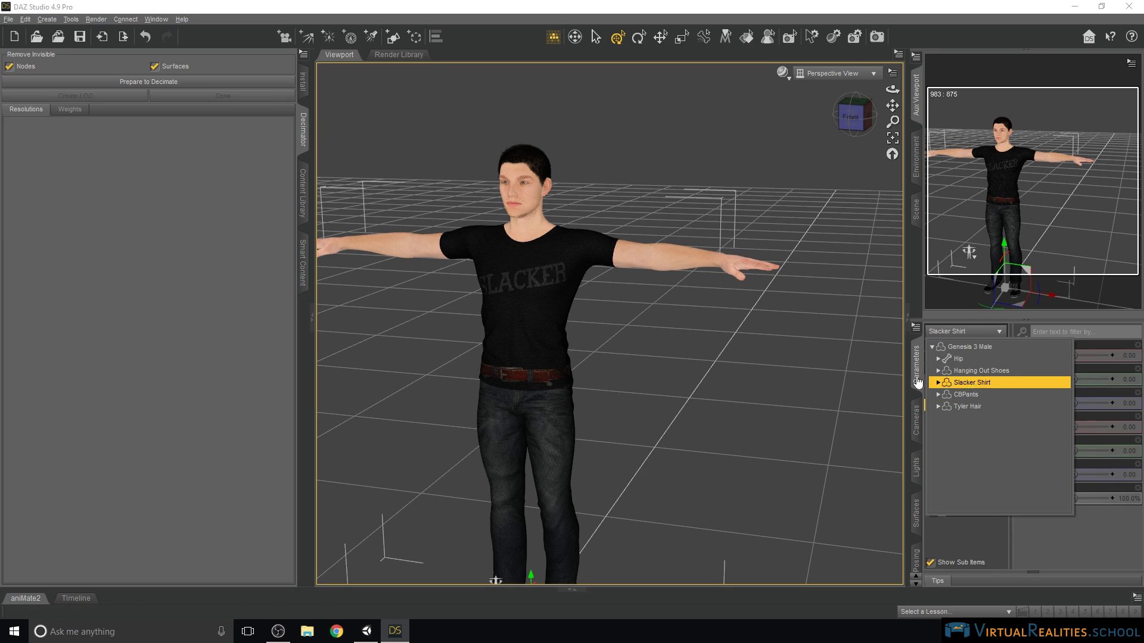
{"action": "left_click", "coordinate": [158, 83]}
{"action": "left_click", "coordinate": [278, 226]}
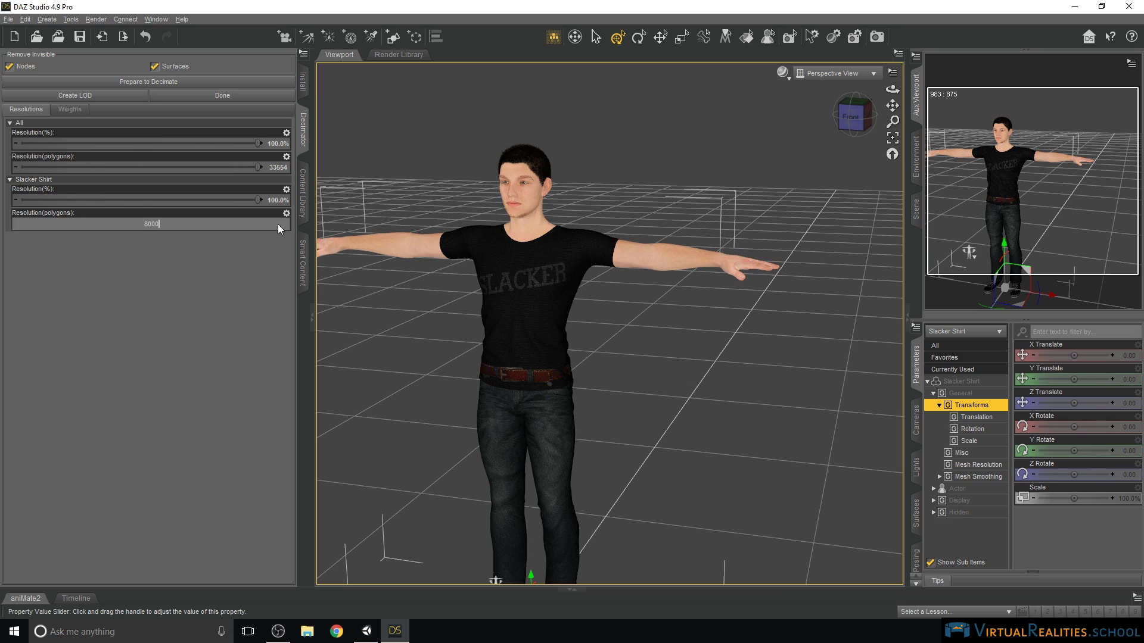
{"action": "type", "text": "8000"}
{"action": "key", "text": "Return"}
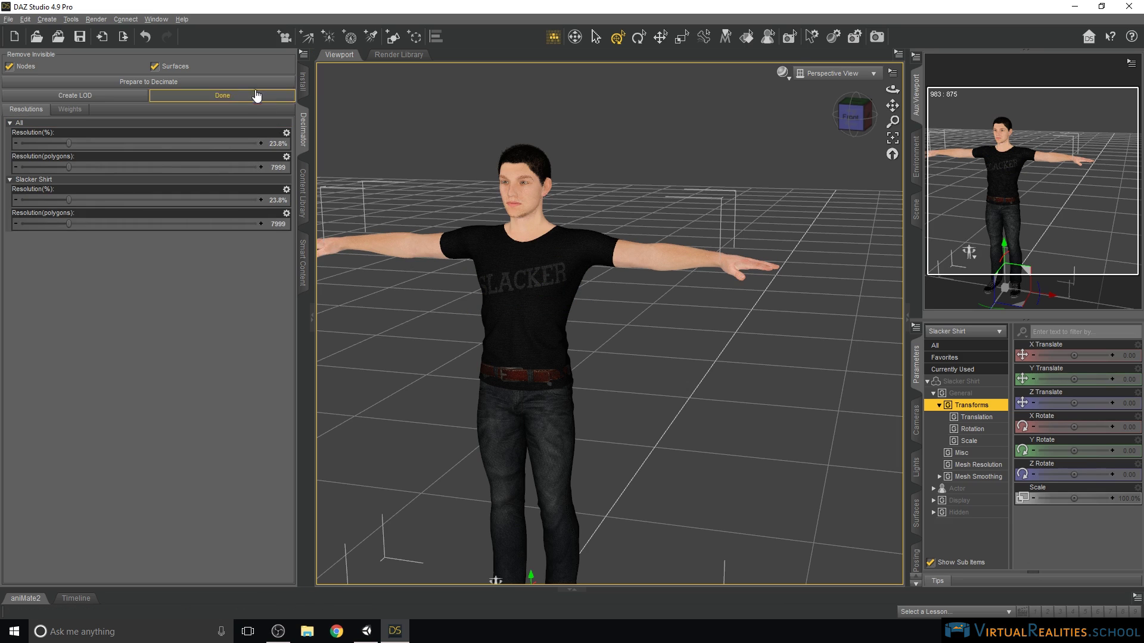
- Finish the shirt decimation and set the Hanging Out Shoes to 7000 polygons
{"action": "left_click", "coordinate": [256, 95]}
{"action": "left_click", "coordinate": [961, 333]}
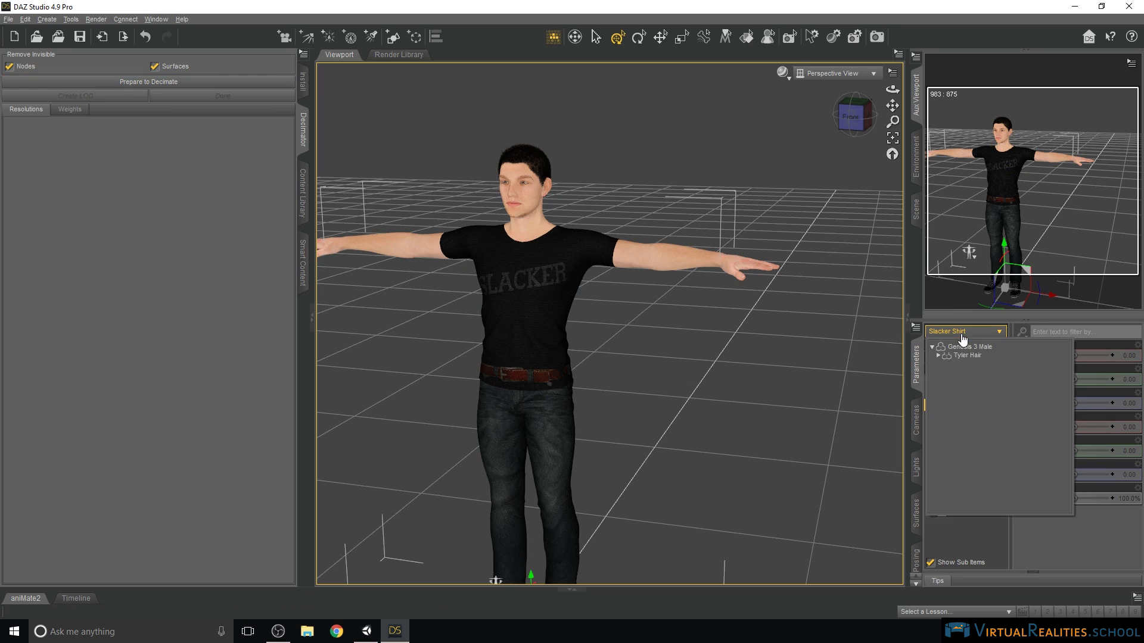
{"action": "left_click", "coordinate": [972, 370]}
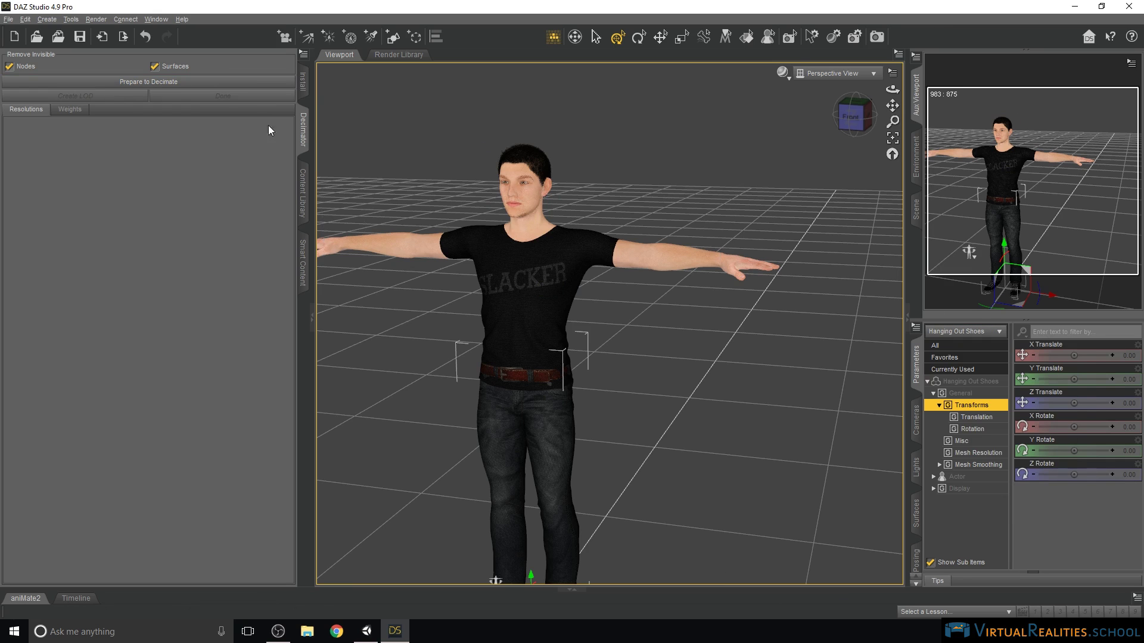
{"action": "left_click", "coordinate": [169, 82]}
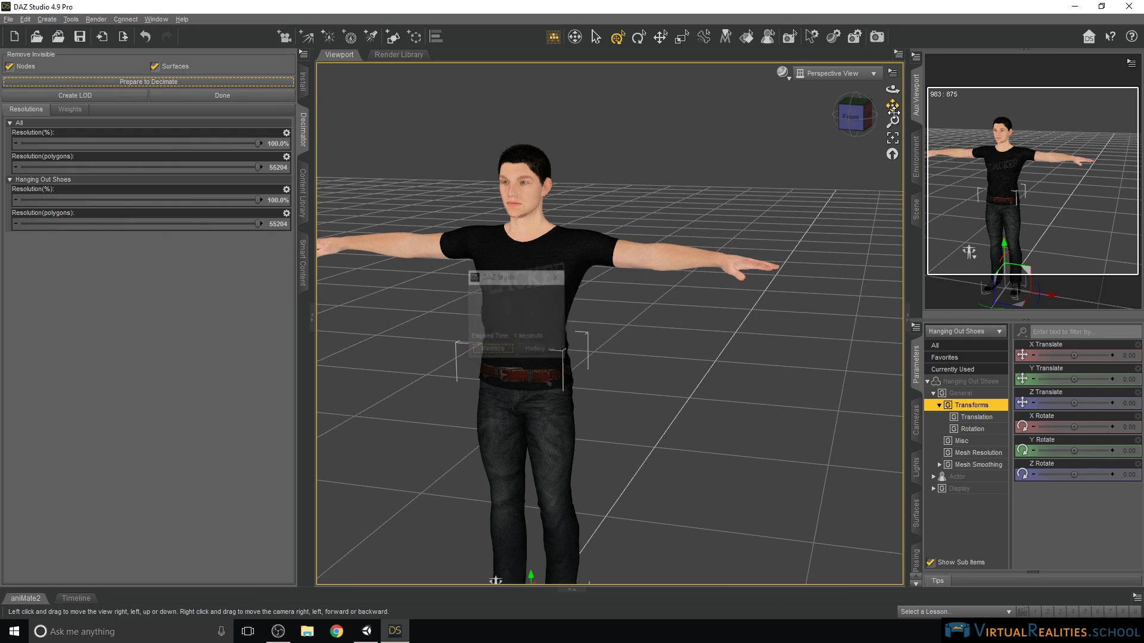
{"action": "left_click_drag", "start_coordinate": [892, 105], "coordinate": [892, 155]}
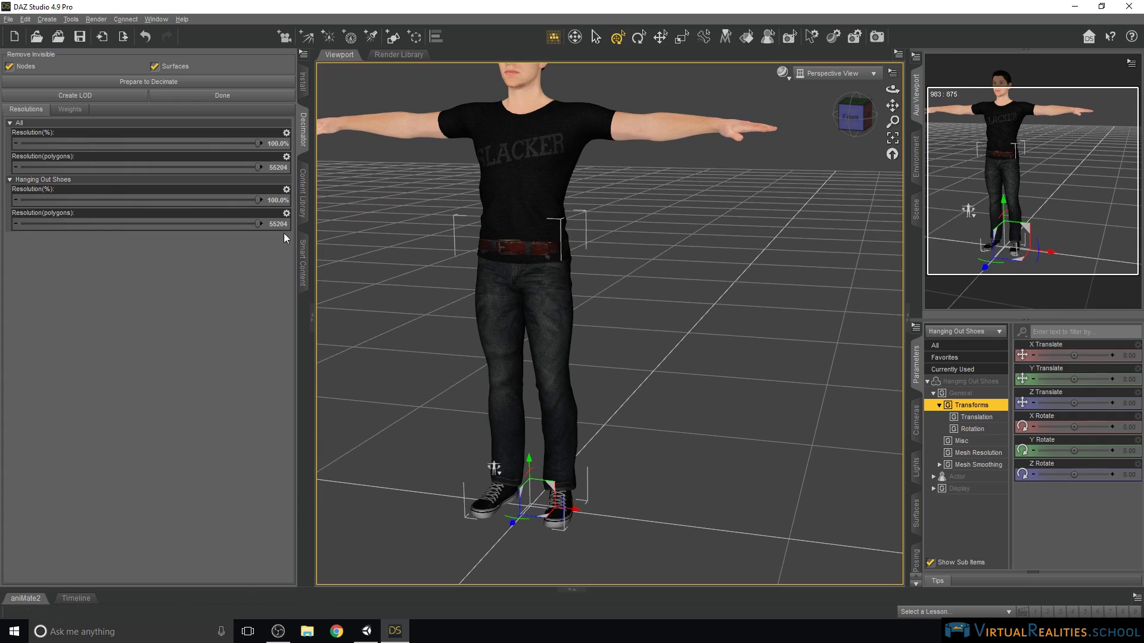
{"action": "left_click", "coordinate": [279, 225]}
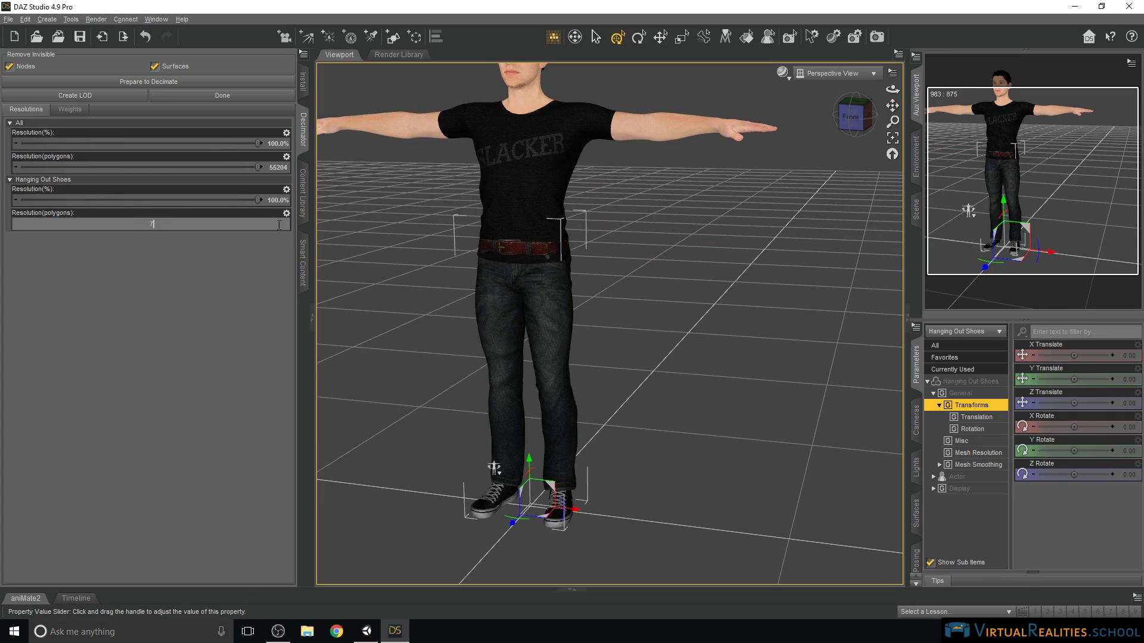
{"action": "key", "text": "Return"}
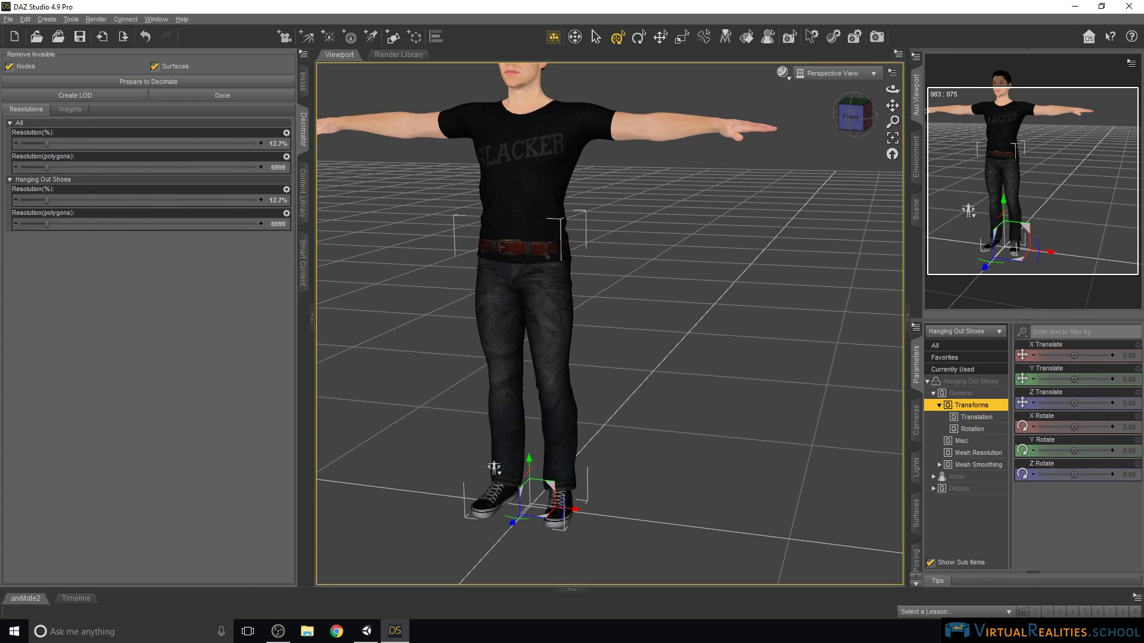
- Complete the shoes' decimation at 6999 polygons, 12.7% resolution
{"action": "scroll", "coordinate": [515, 505], "scroll_direction": "up", "scroll_amount": 3}
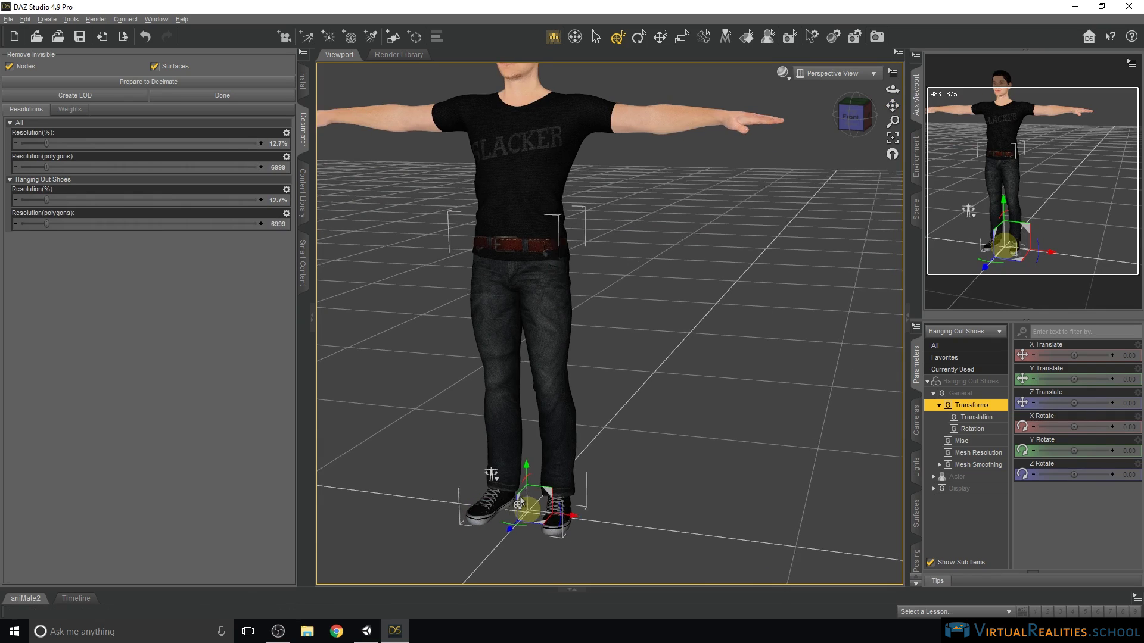
{"action": "scroll", "coordinate": [518, 504], "scroll_direction": "down", "scroll_amount": 3}
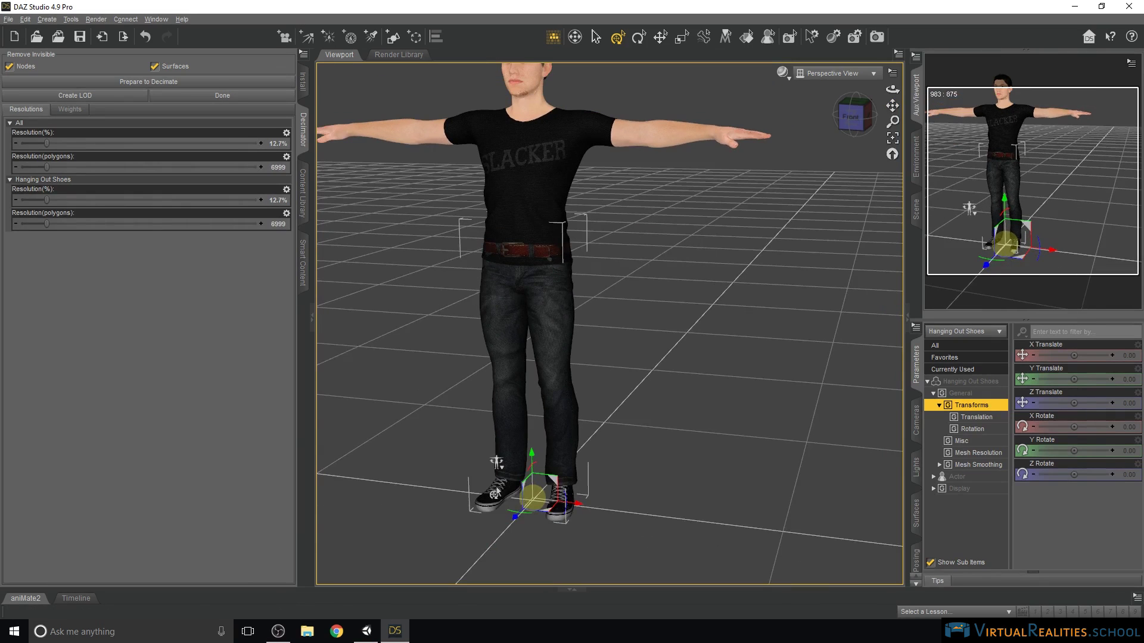
{"action": "left_click", "coordinate": [210, 100]}
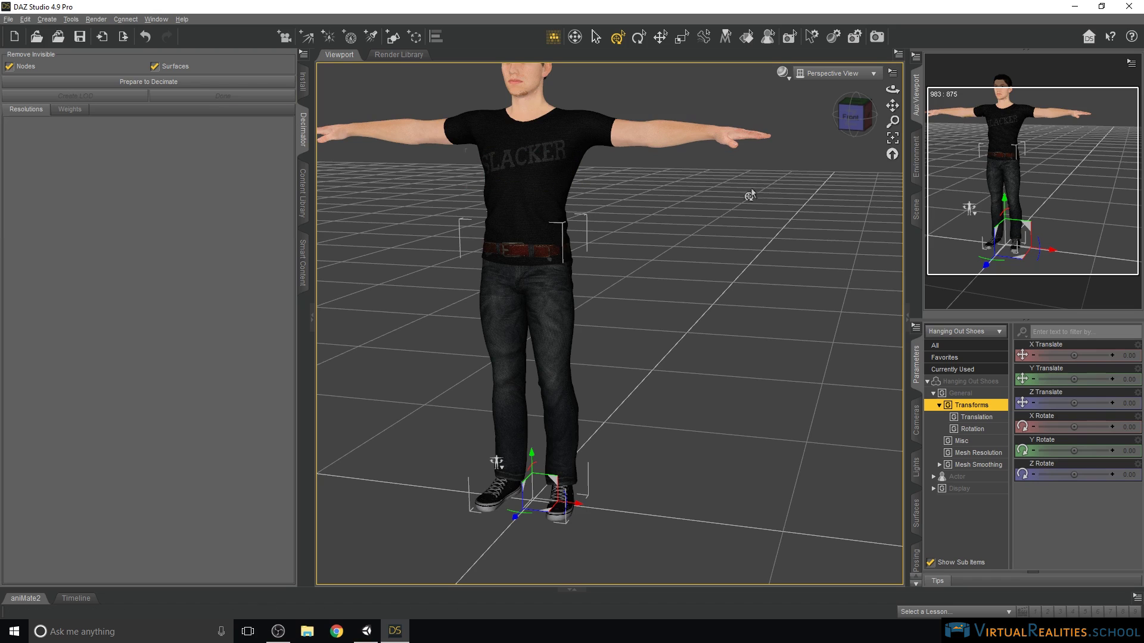
{"action": "mouse_move", "coordinate": [891, 105]}
{"action": "left_mouse_down"}
{"action": "mouse_move", "coordinate": [892, 90]}
{"action": "mouse_move", "coordinate": [879, 95]}
{"action": "left_mouse_up"}
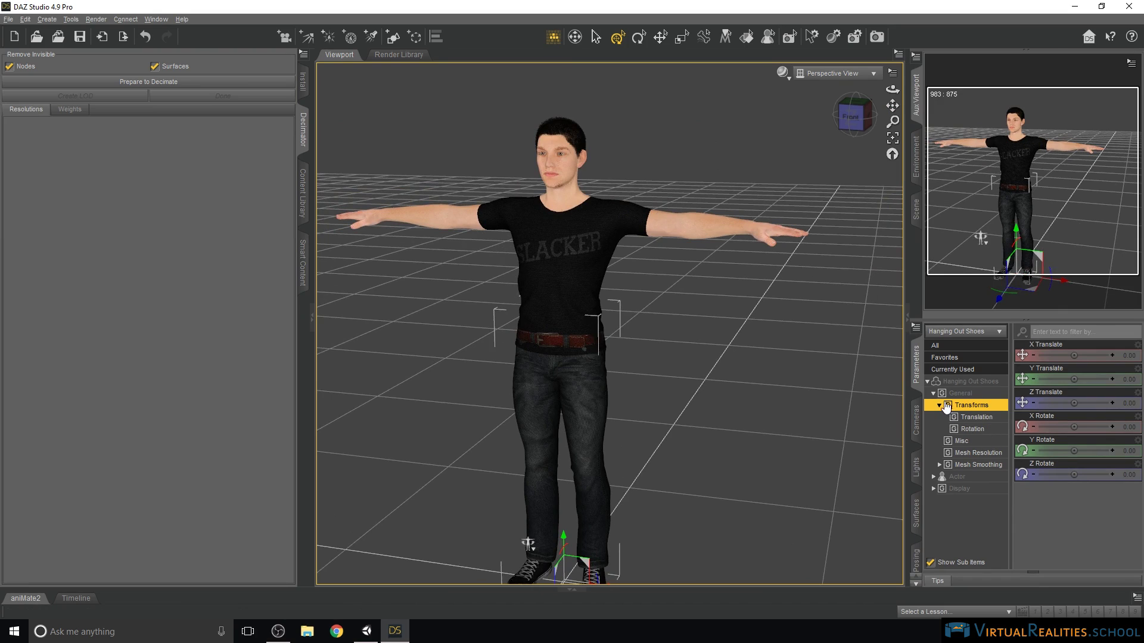
- Collapse the shoes' property groups and review the CBPants properties (smoothing off, Decimator Working resolution)
{"action": "left_click", "coordinate": [926, 383]}
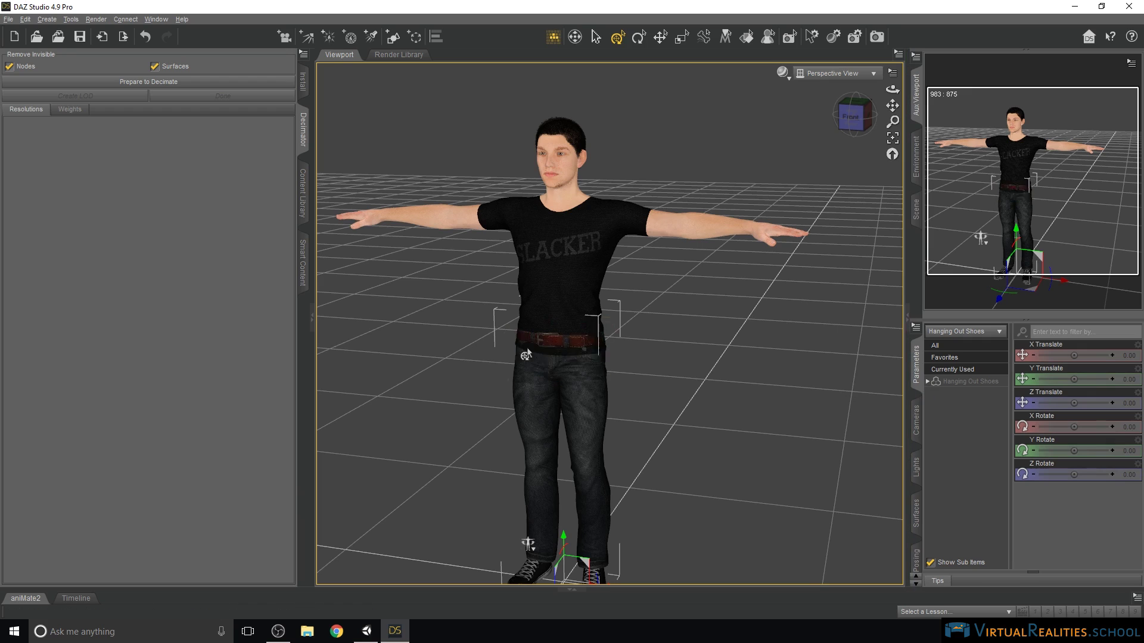
{"action": "left_click", "coordinate": [955, 333]}
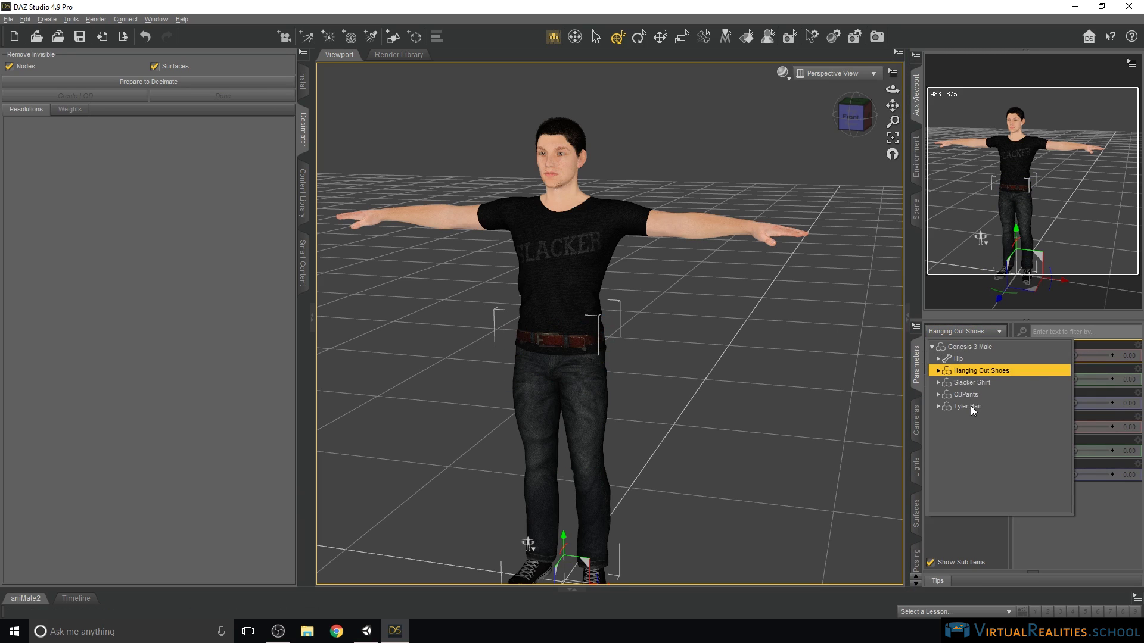
{"action": "left_click", "coordinate": [967, 394]}
{"action": "scroll", "coordinate": [1081, 384], "scroll_direction": "down", "scroll_amount": 6}
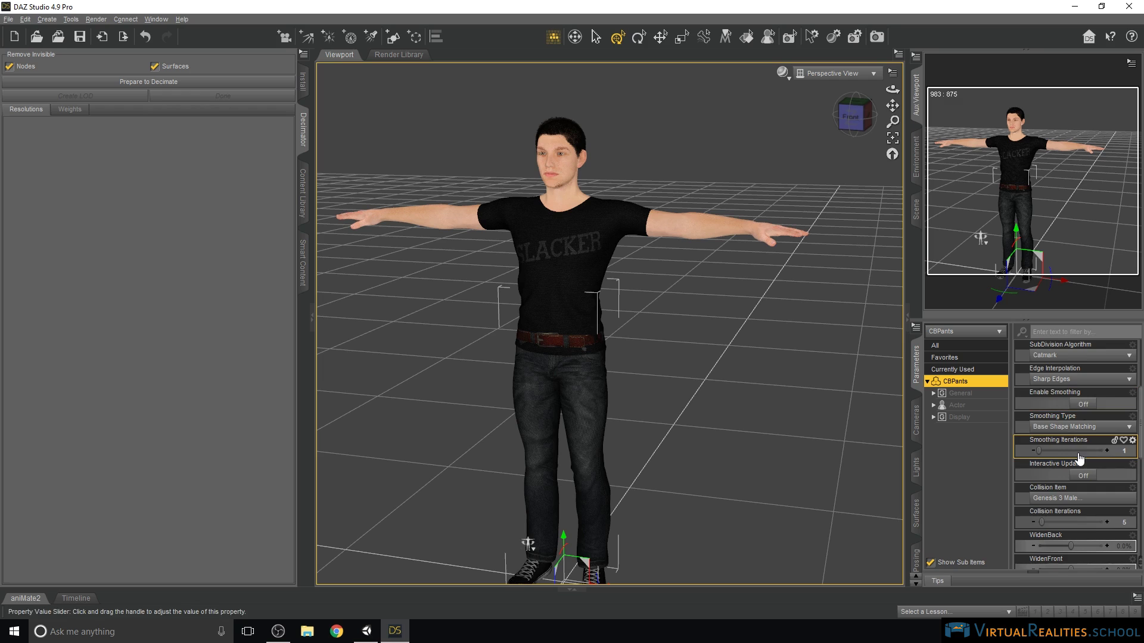
{"action": "scroll", "coordinate": [1077, 453], "scroll_direction": "down", "scroll_amount": 3}
{"action": "scroll", "coordinate": [1077, 453], "scroll_direction": "down", "scroll_amount": 9}
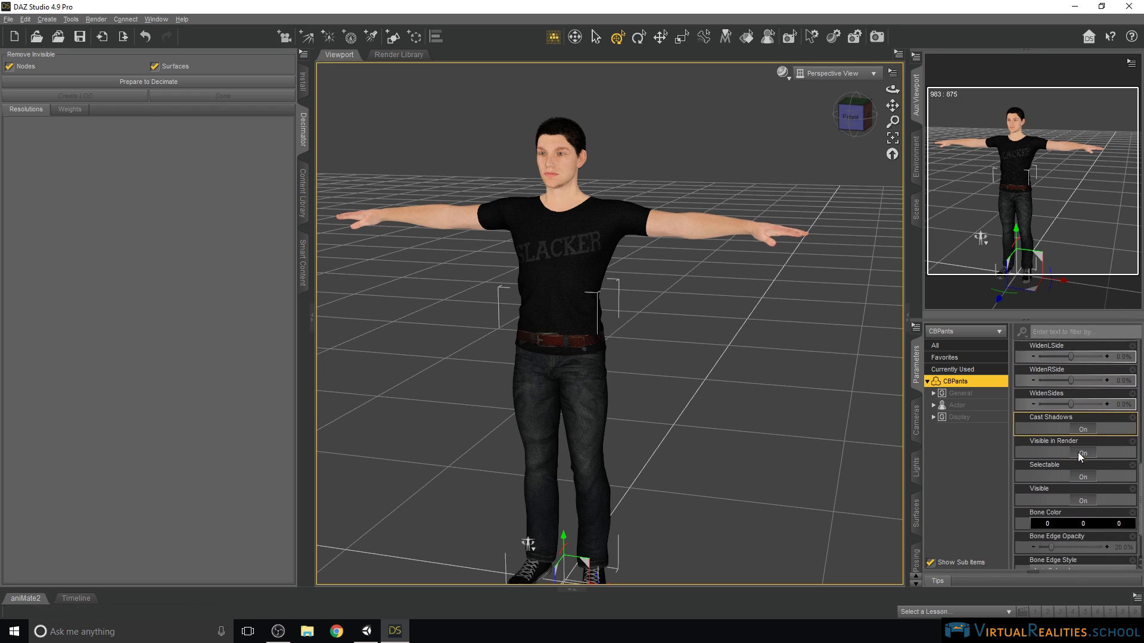
{"action": "scroll", "coordinate": [1080, 456], "scroll_direction": "up", "scroll_amount": 3}
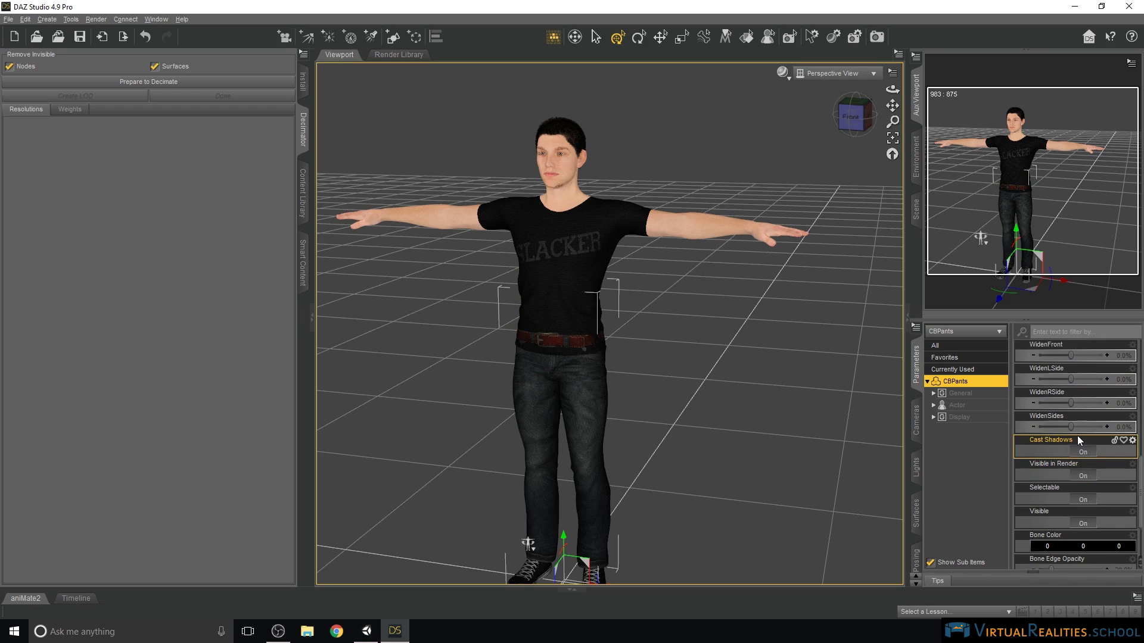
{"action": "left_click", "coordinate": [962, 332]}
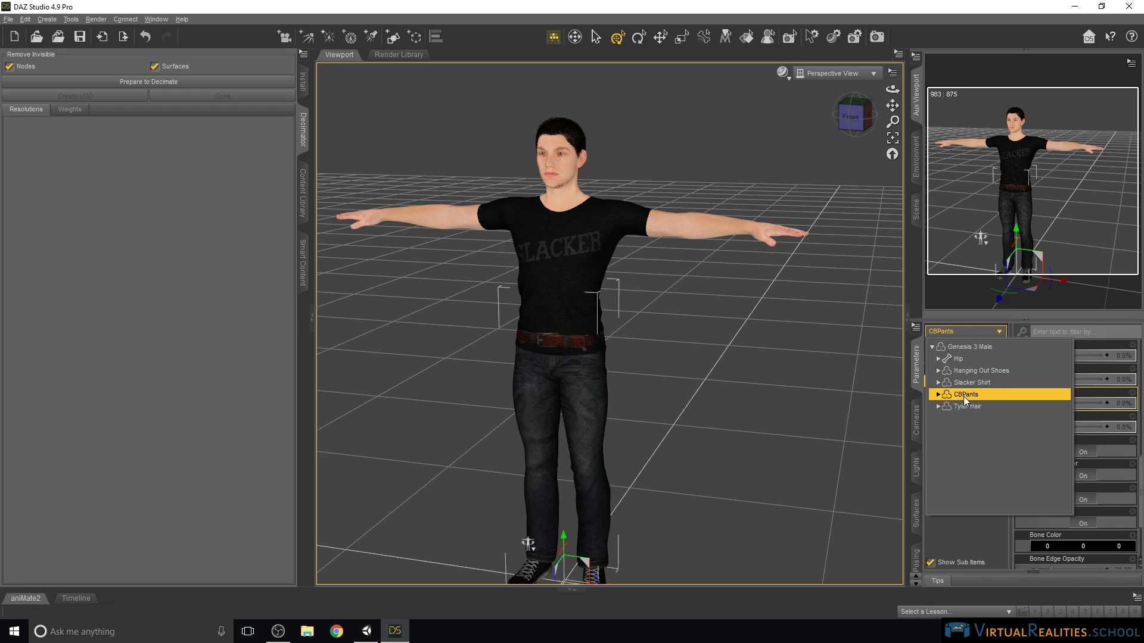
- Show all Slacker Shirt properties and set Adj Waist to 30.3%
{"action": "left_click", "coordinate": [973, 384]}
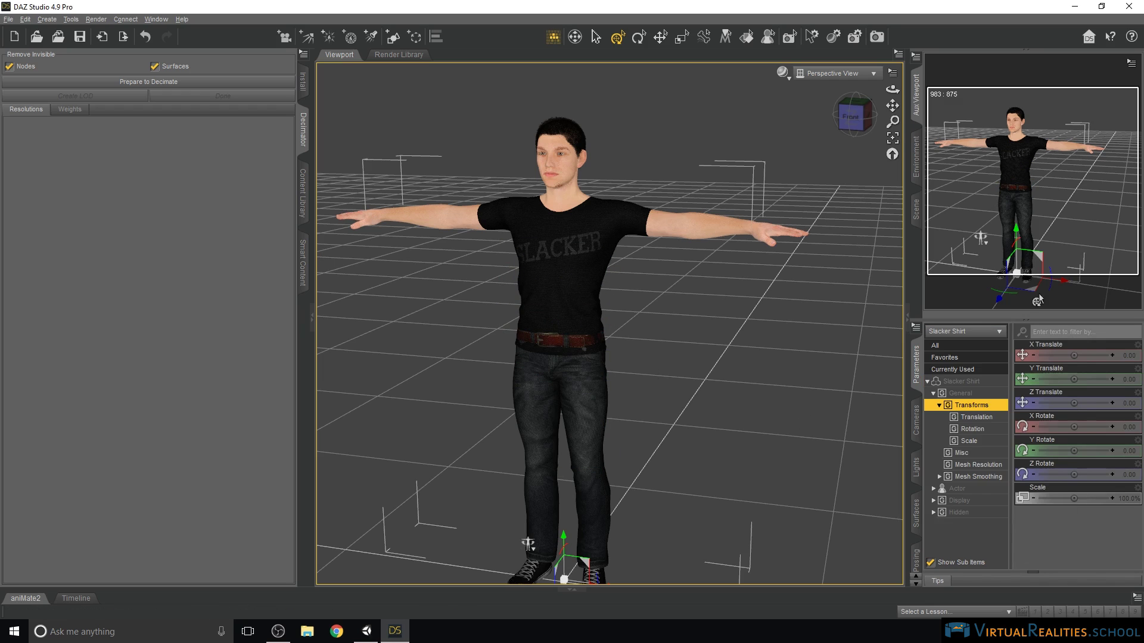
{"action": "left_click", "coordinate": [960, 381]}
{"action": "scroll", "coordinate": [1059, 441], "scroll_direction": "down", "scroll_amount": 10}
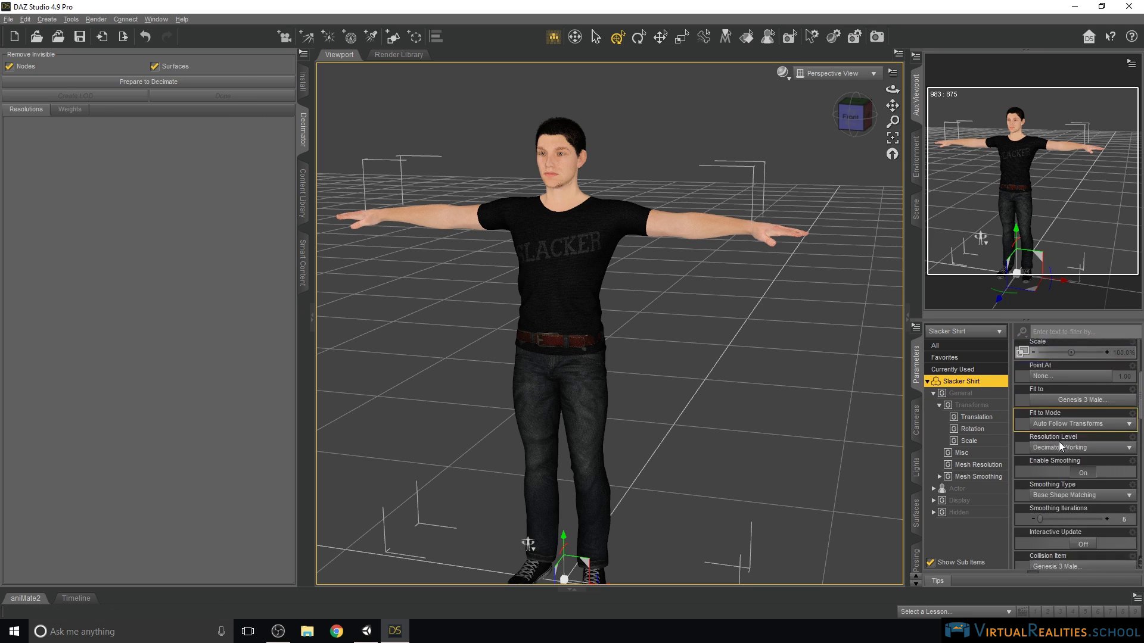
{"action": "scroll", "coordinate": [1059, 442], "scroll_direction": "down", "scroll_amount": 5}
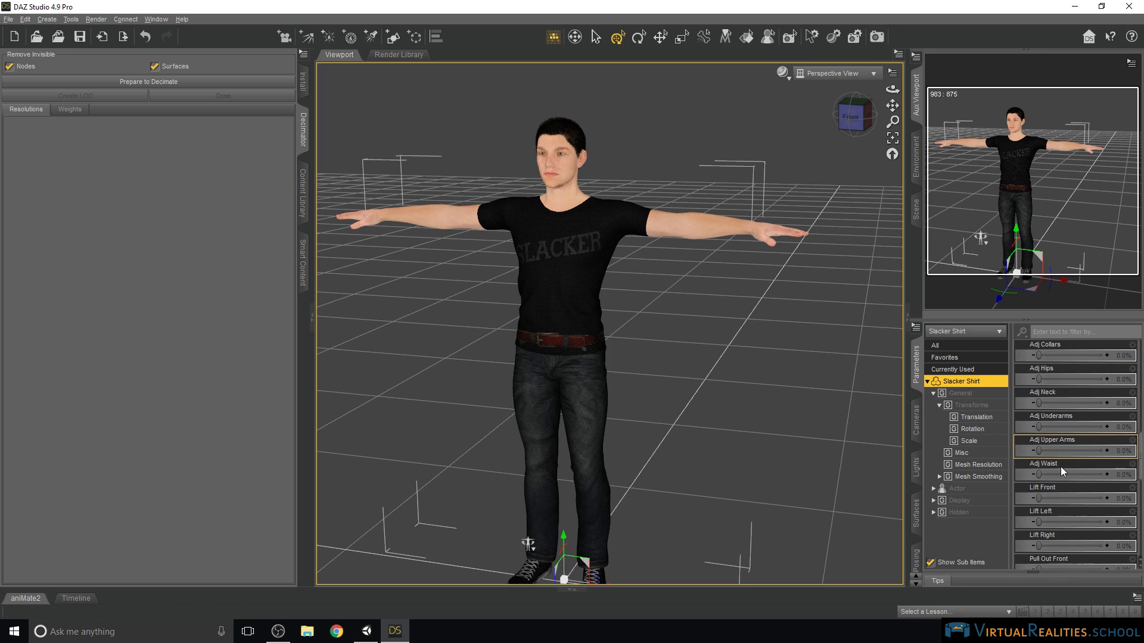
{"action": "left_click_drag", "start_coordinate": [1039, 475], "coordinate": [1056, 474]}
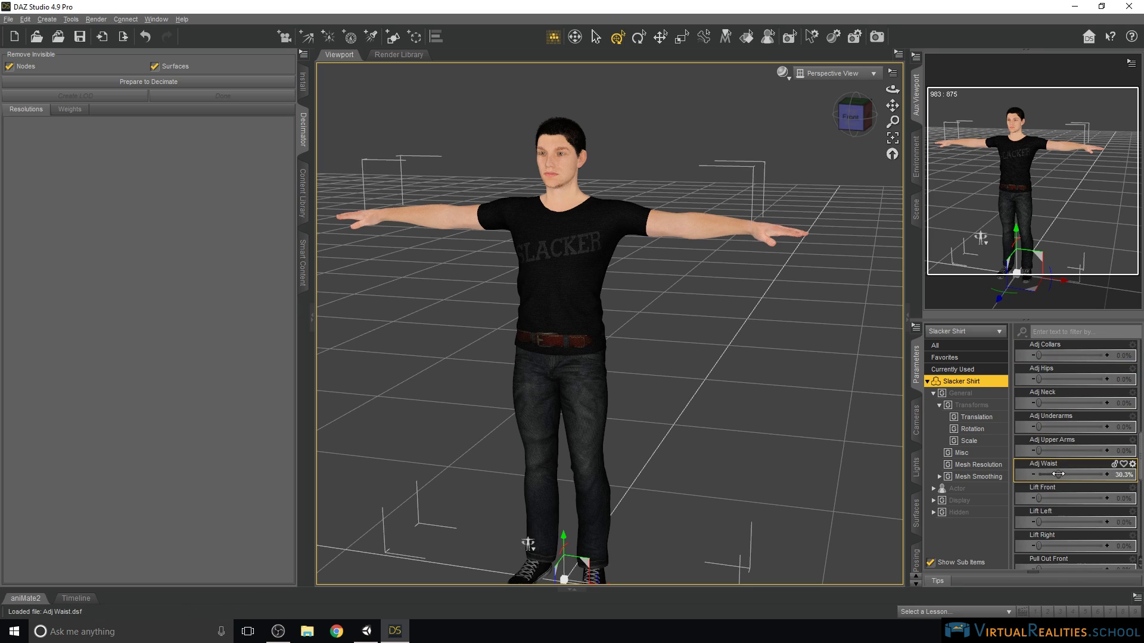
{"action": "scroll", "coordinate": [1056, 474], "scroll_direction": "down", "scroll_amount": 2}
{"action": "scroll", "coordinate": [1081, 474], "scroll_direction": "down", "scroll_amount": 3}
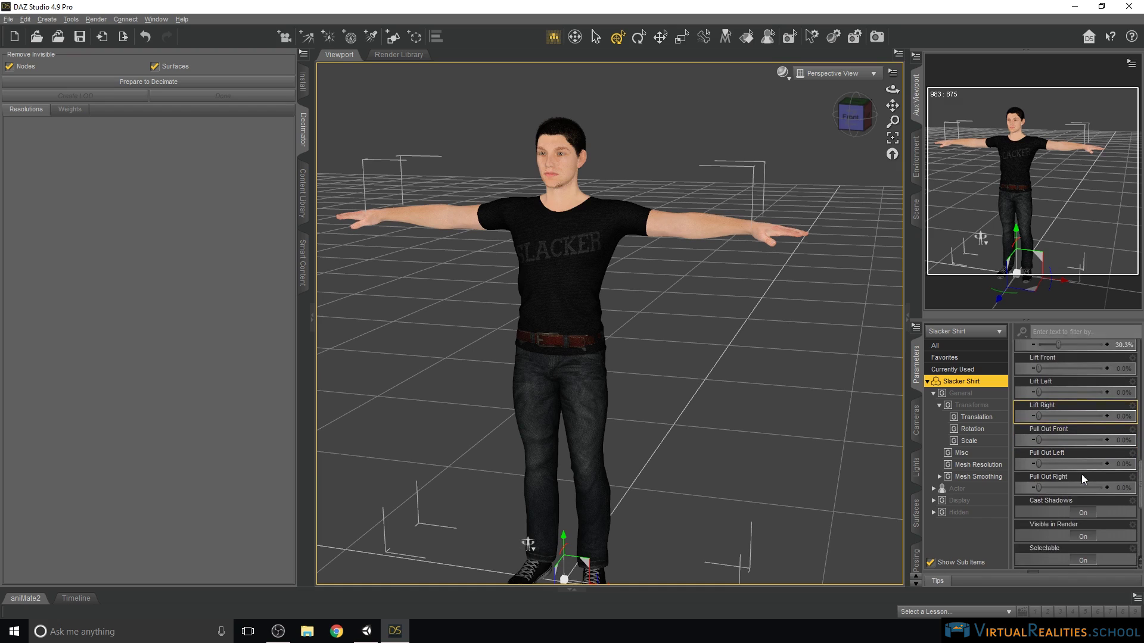
{"action": "scroll", "coordinate": [1082, 479], "scroll_direction": "up", "scroll_amount": 1}
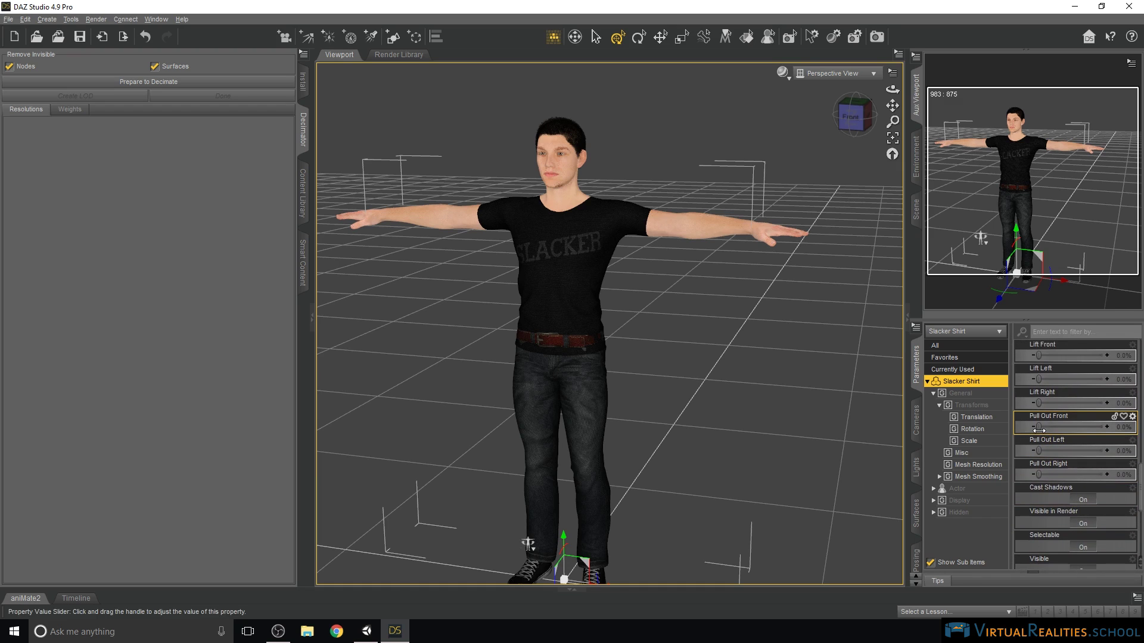
{"action": "left_click_drag", "start_coordinate": [1038, 427], "coordinate": [1078, 427]}
- Turn Enable Smoothing off on the Slacker Shirt
{"action": "scroll", "coordinate": [1078, 427], "scroll_direction": "up", "scroll_amount": 10}
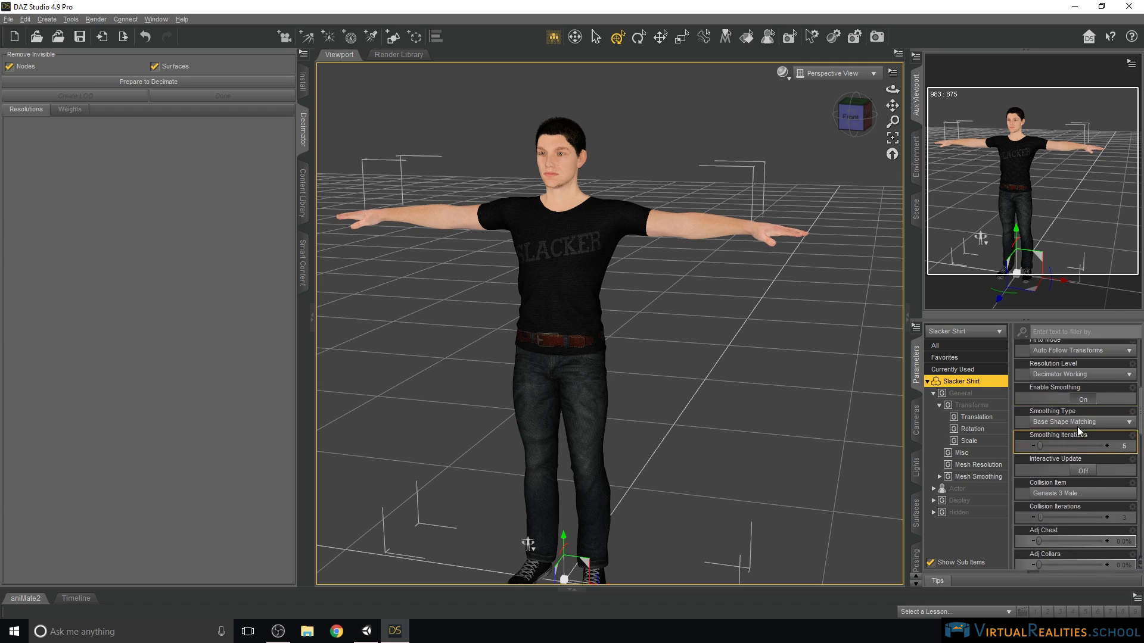
{"action": "left_click", "coordinate": [1084, 404]}
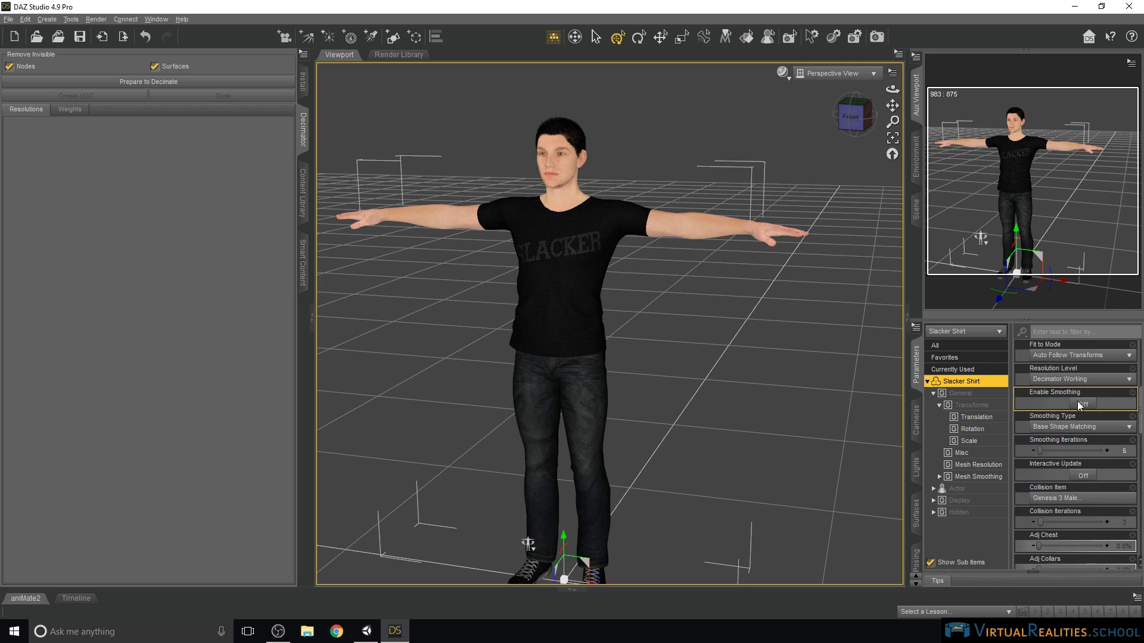
{"action": "scroll", "coordinate": [1054, 460], "scroll_direction": "down", "scroll_amount": 10}
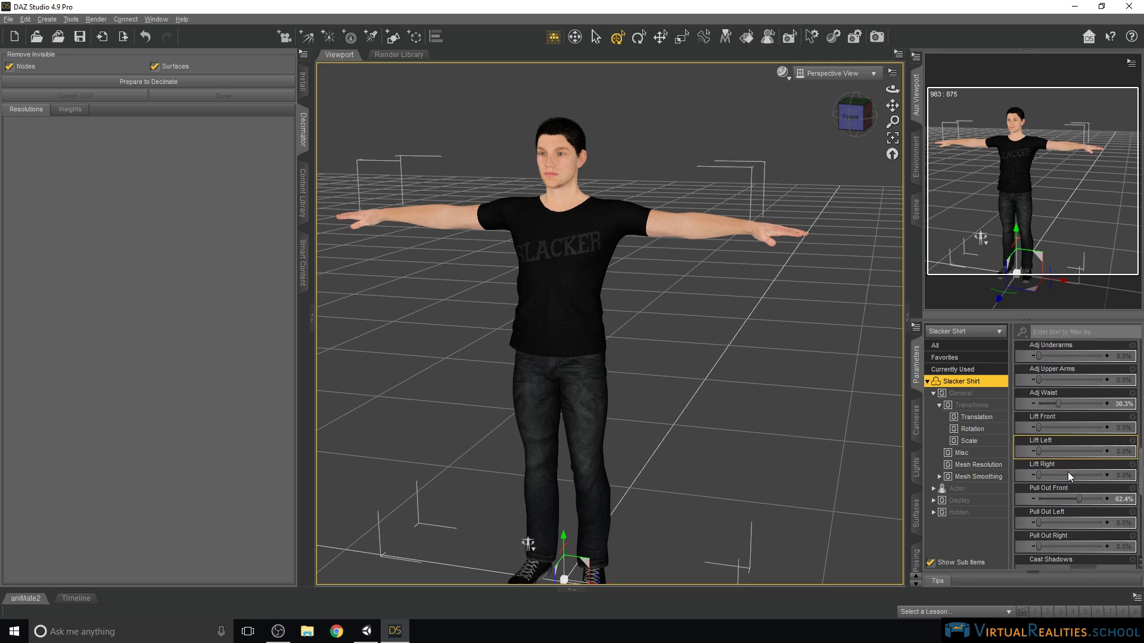
{"action": "scroll", "coordinate": [1086, 483], "scroll_direction": "down", "scroll_amount": 5}
{"action": "scroll", "coordinate": [1087, 484], "scroll_direction": "up", "scroll_amount": 5}
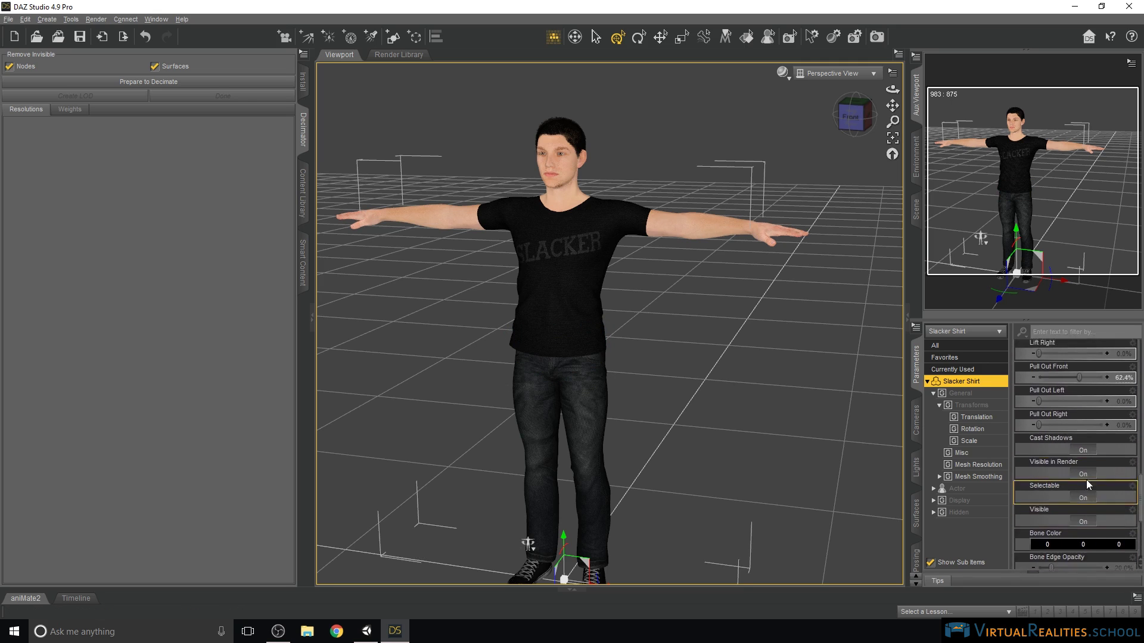
{"action": "scroll", "coordinate": [1085, 480], "scroll_direction": "up", "scroll_amount": 3}
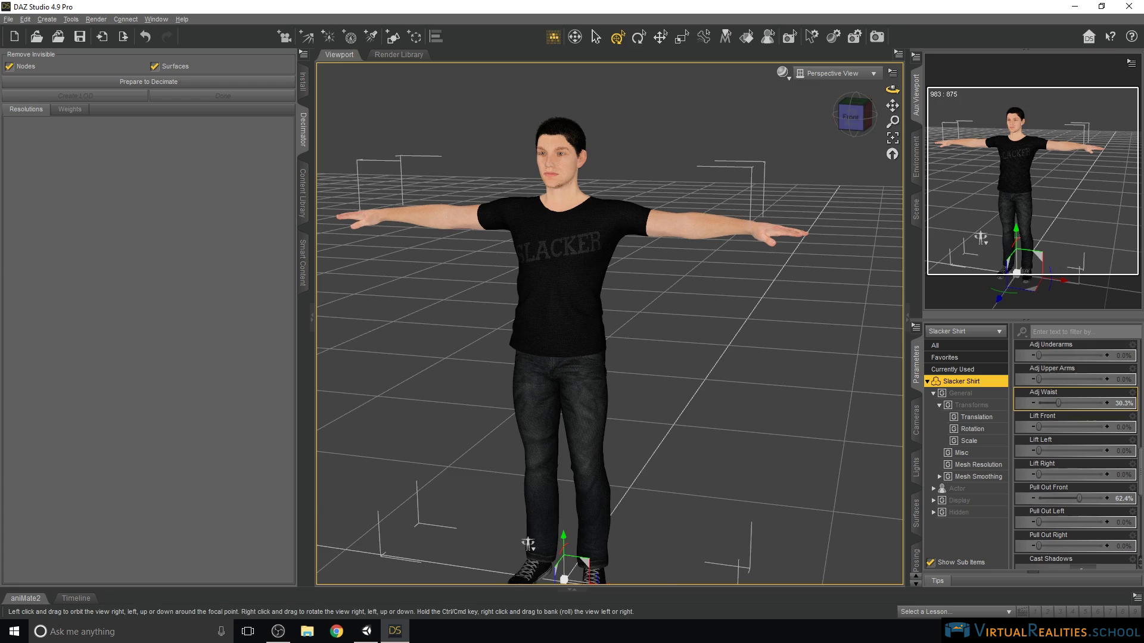
- Set Pull Out Front to 31.2% and orbit to confirm the shirt covers the jeans' waistband
{"action": "left_click_drag", "start_coordinate": [892, 88], "coordinate": [834, 90]}
{"action": "left_click", "coordinate": [892, 138]}
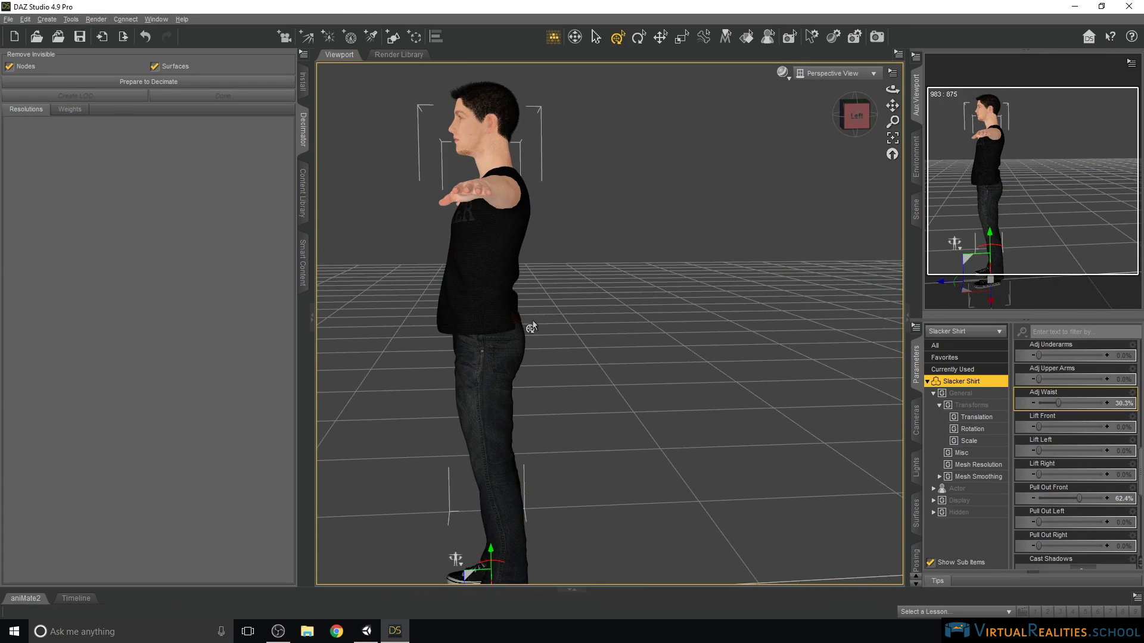
{"action": "left_click_drag", "start_coordinate": [1078, 498], "coordinate": [1059, 496]}
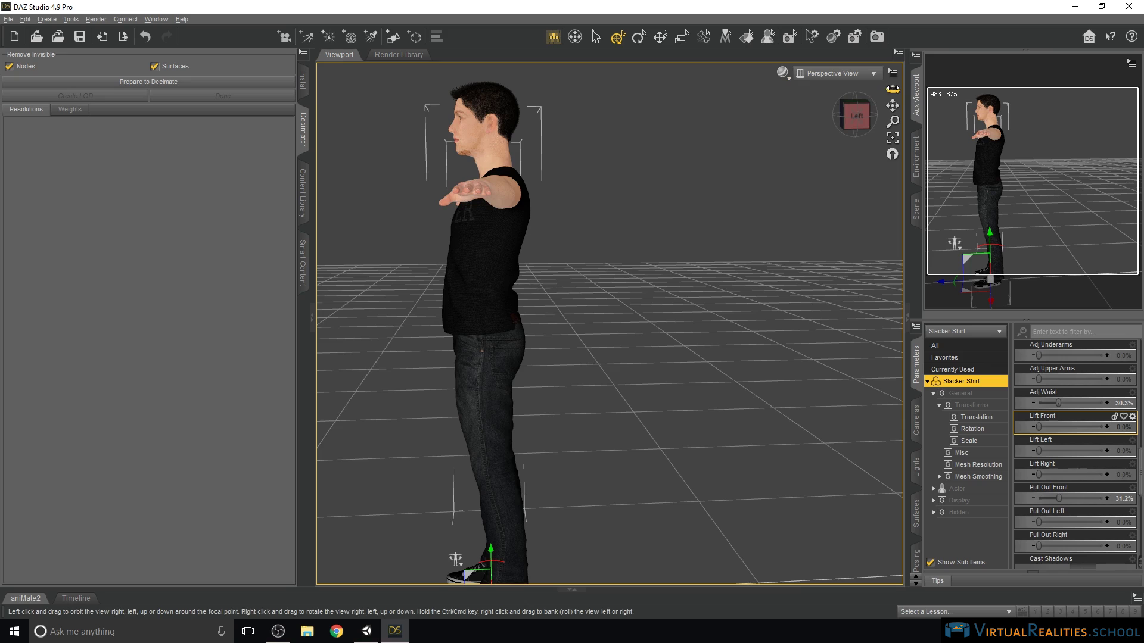
{"action": "left_click_drag", "start_coordinate": [893, 89], "coordinate": [778, 257]}
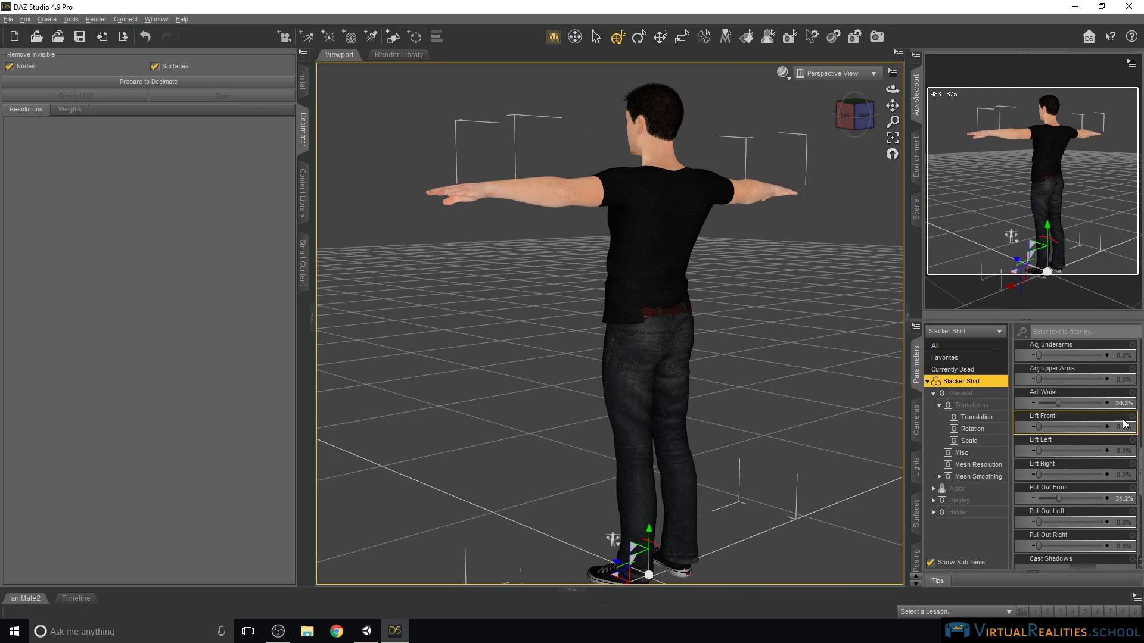
{"action": "left_click", "coordinate": [998, 332]}
- Delete the CBPants jeans from the Genesis 3 Male
{"action": "left_click", "coordinate": [966, 395]}
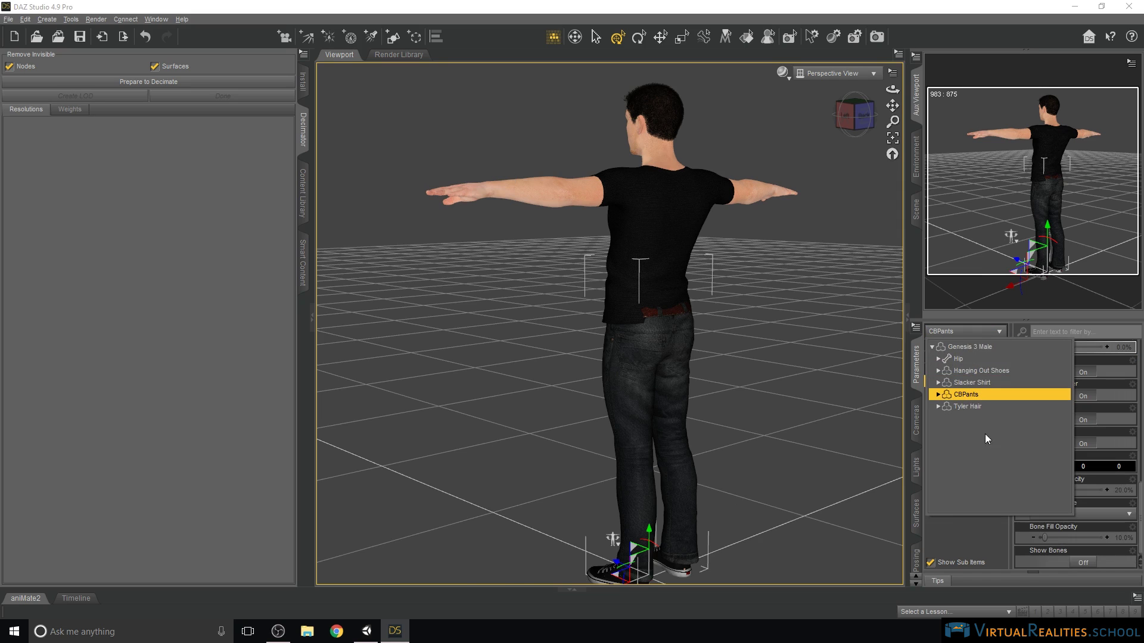
{"action": "left_click", "coordinate": [966, 394]}
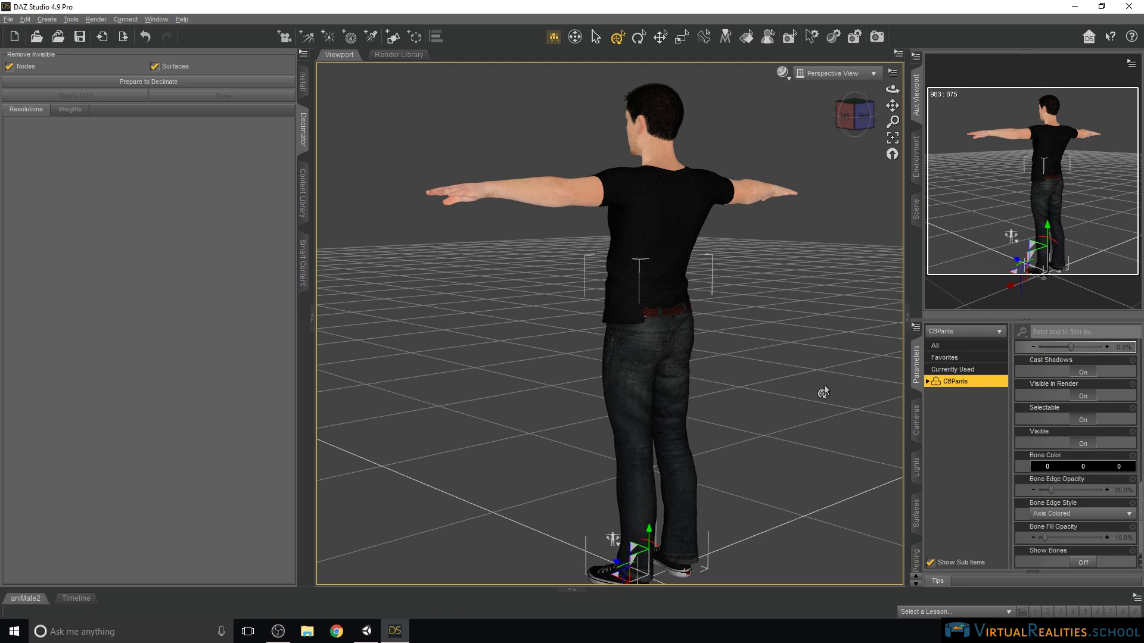
{"action": "key", "text": "Delete"}
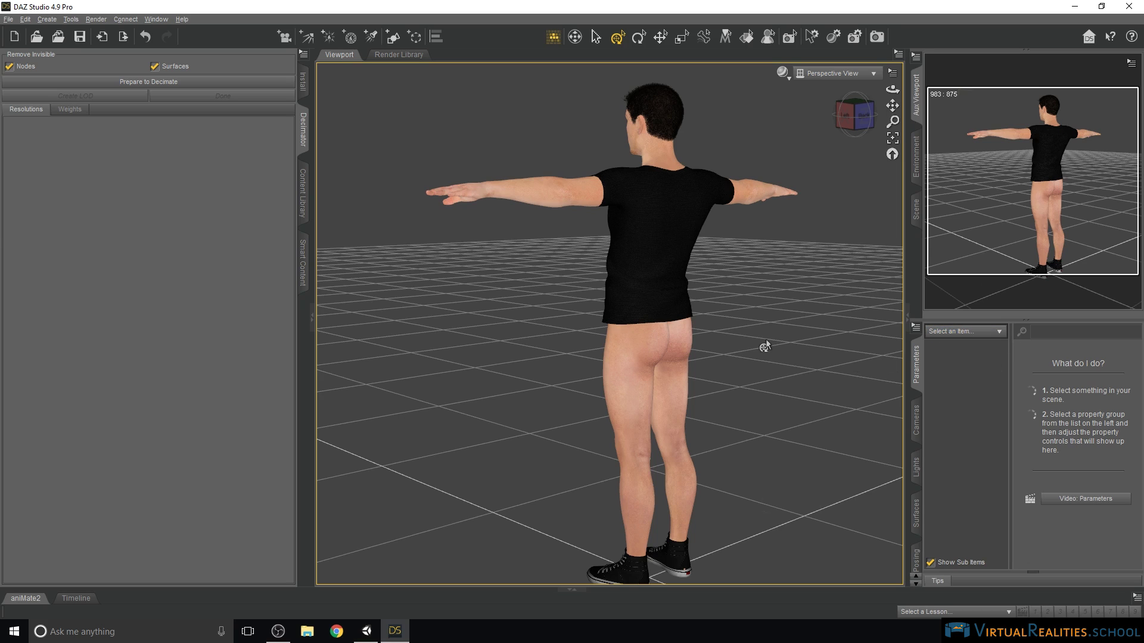
- Filter Smart Content Wardrobe by 'pants' and pick out the Urban Metro Pants
{"action": "left_click", "coordinate": [302, 265]}
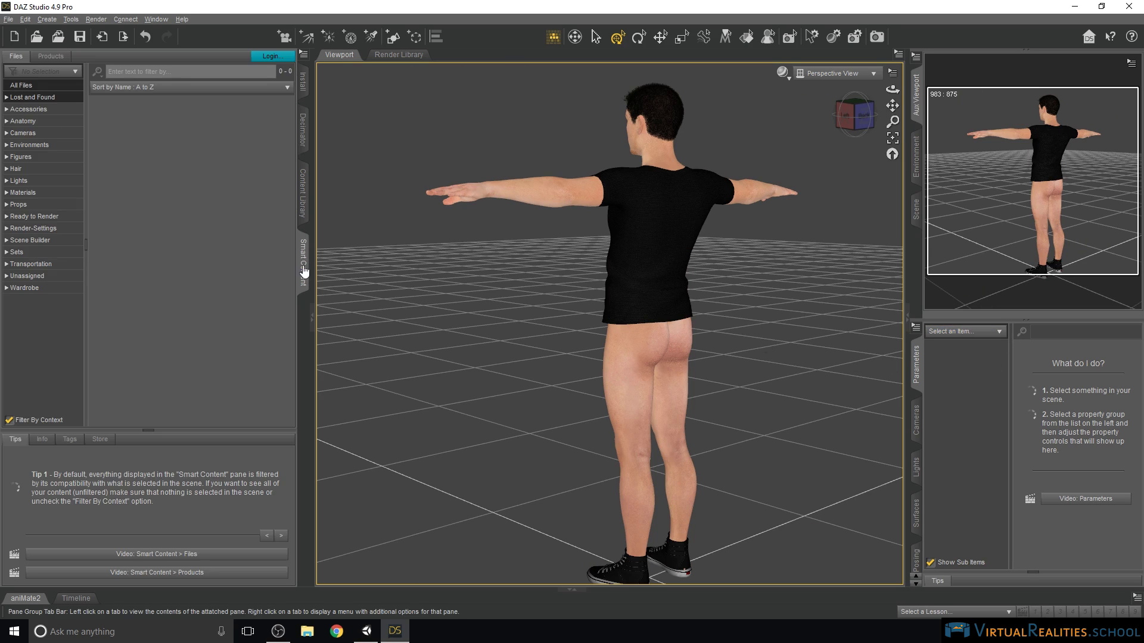
{"action": "left_click", "coordinate": [27, 289]}
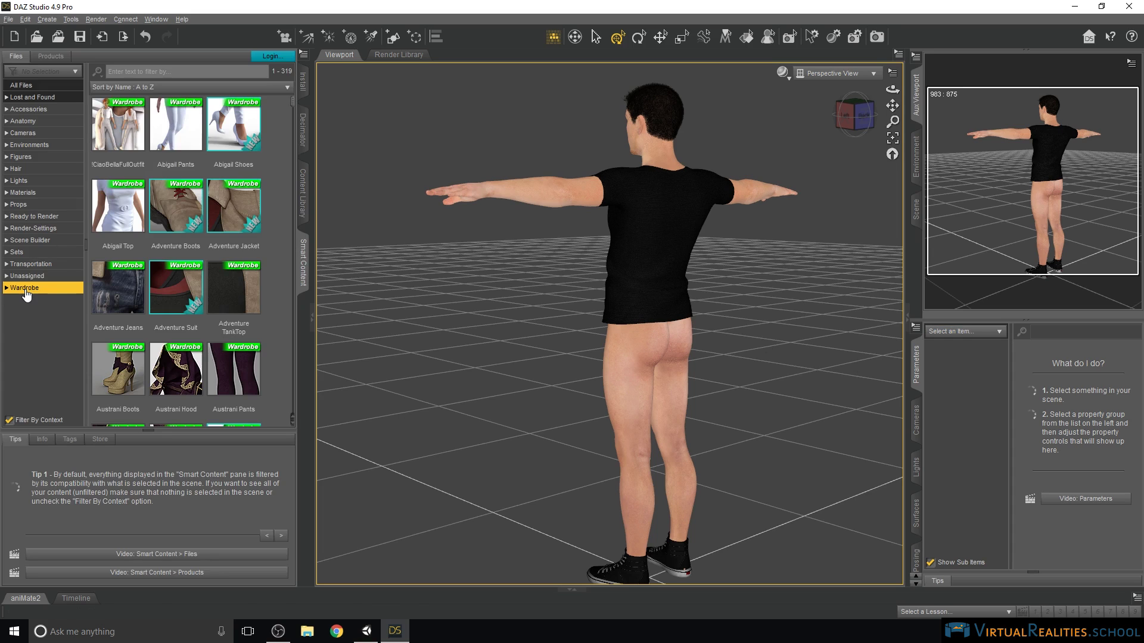
{"action": "left_click", "coordinate": [171, 71]}
{"action": "type", "text": "pants"}
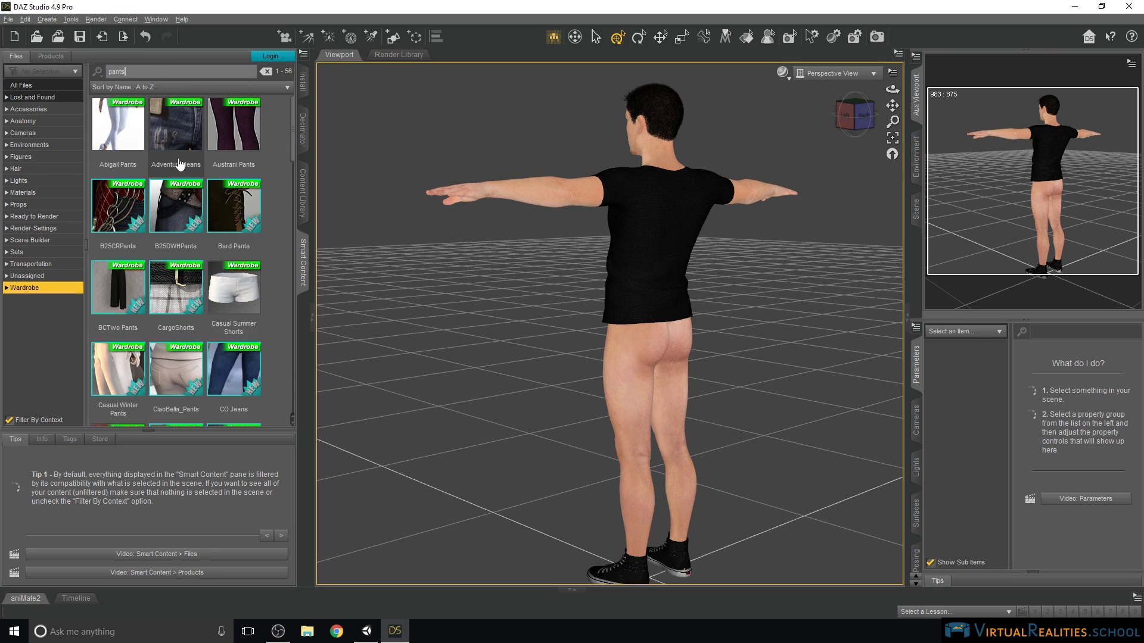
{"action": "scroll", "coordinate": [187, 190], "scroll_direction": "down", "scroll_amount": 5}
{"action": "scroll", "coordinate": [190, 193], "scroll_direction": "down", "scroll_amount": 10}
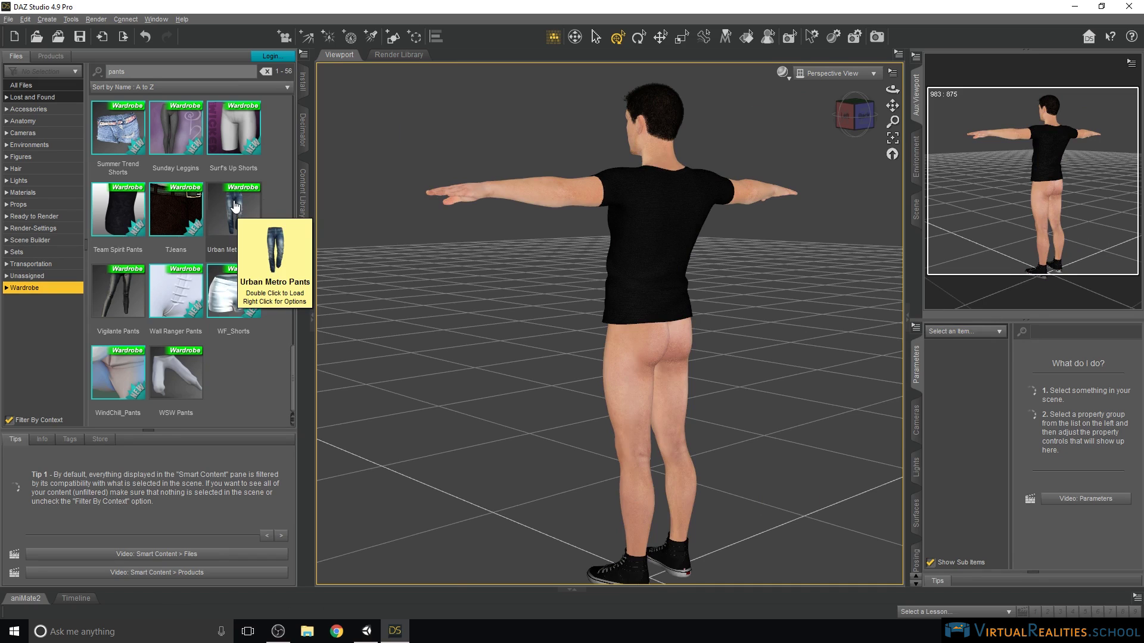
{"action": "left_click", "coordinate": [238, 203]}
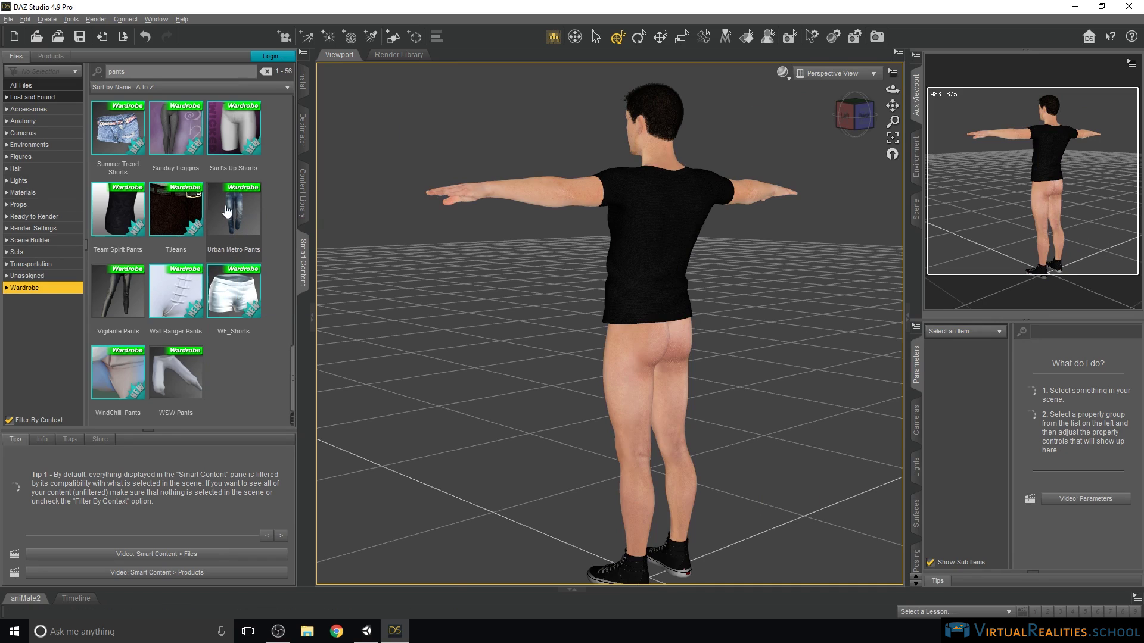
- Load the Urban Metro Pants onto Genesis 3 Male and show all their properties
{"action": "double_click", "coordinate": [235, 210]}
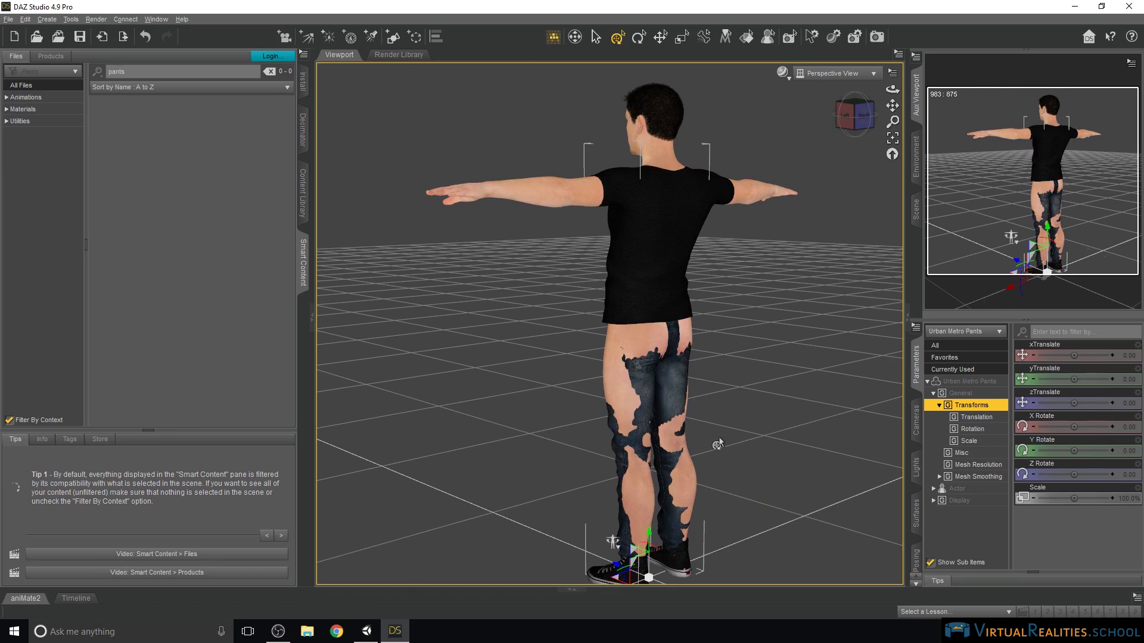
{"action": "left_click_drag", "start_coordinate": [891, 105], "coordinate": [918, 131]}
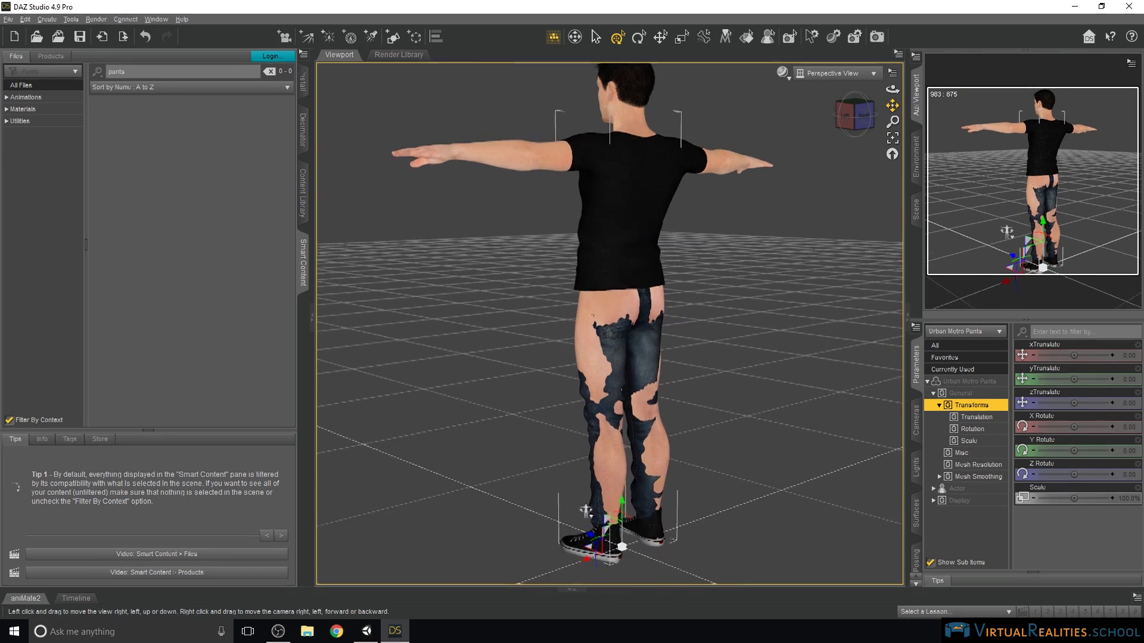
{"action": "left_click_drag", "start_coordinate": [892, 89], "coordinate": [861, 223]}
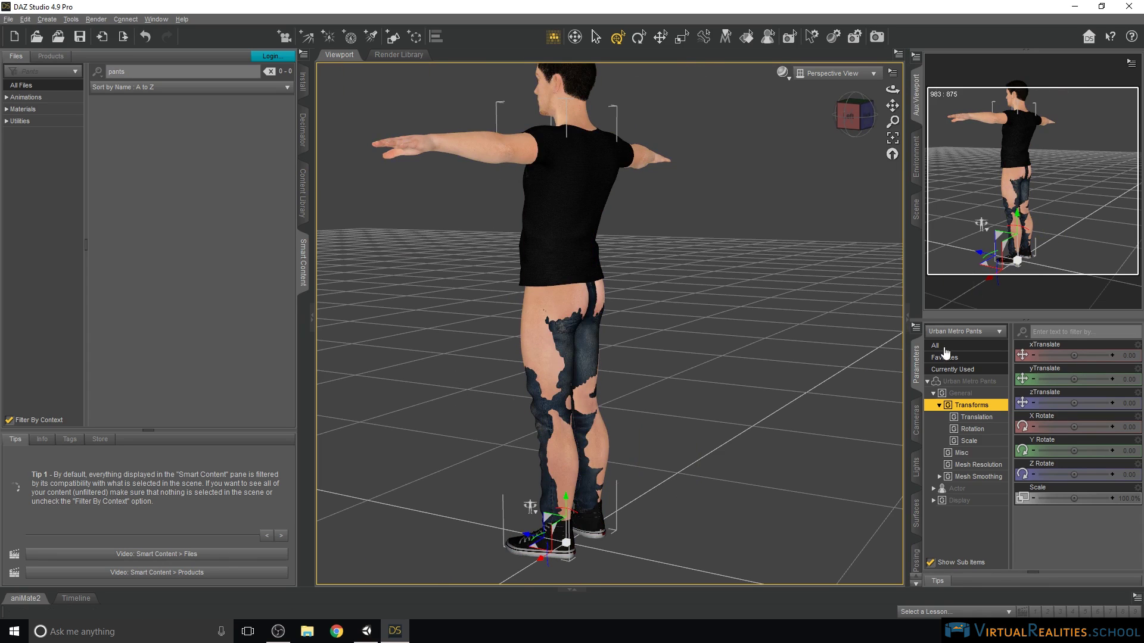
{"action": "left_click", "coordinate": [970, 382]}
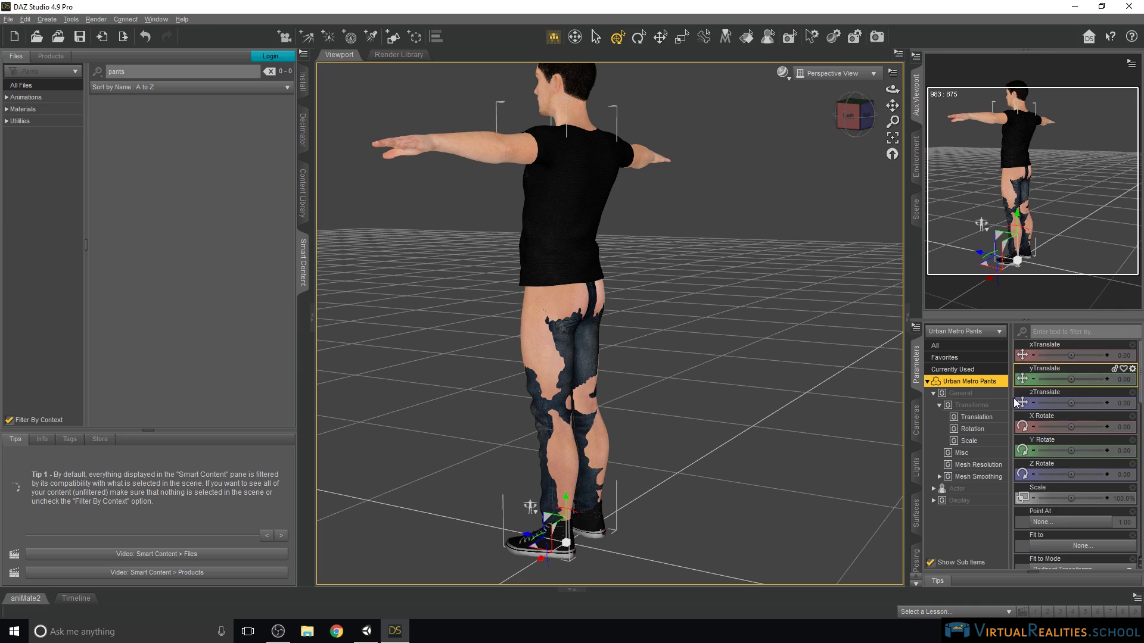
{"action": "scroll", "coordinate": [1073, 429], "scroll_direction": "down", "scroll_amount": 2}
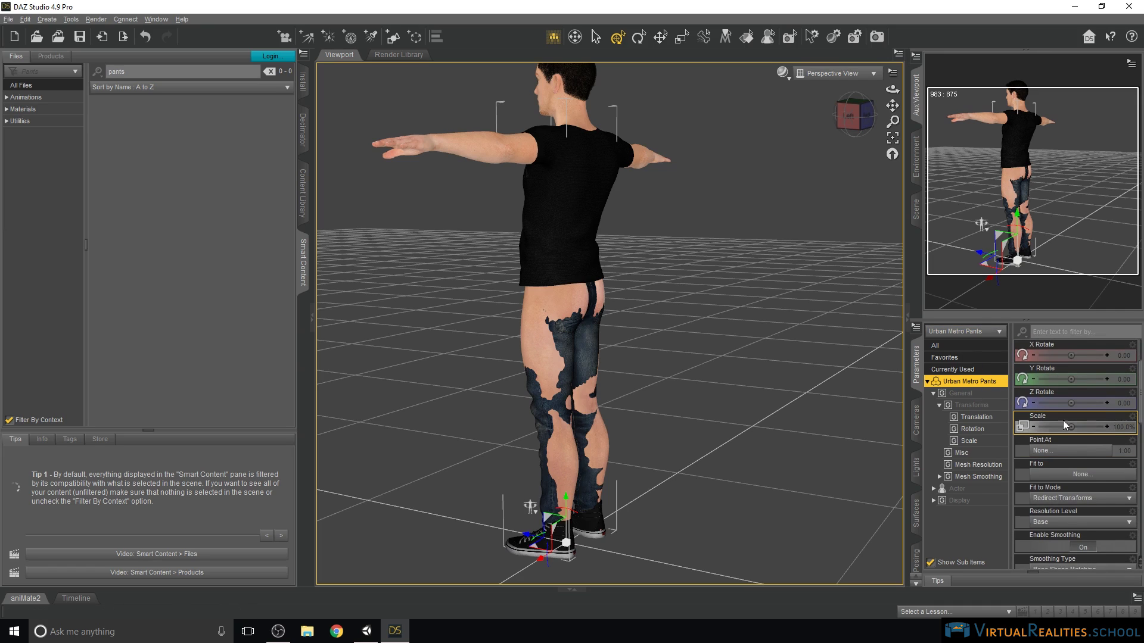
- Turn Enable Smoothing off on the Urban Metro Pants
{"action": "scroll", "coordinate": [1076, 448], "scroll_direction": "down", "scroll_amount": 3}
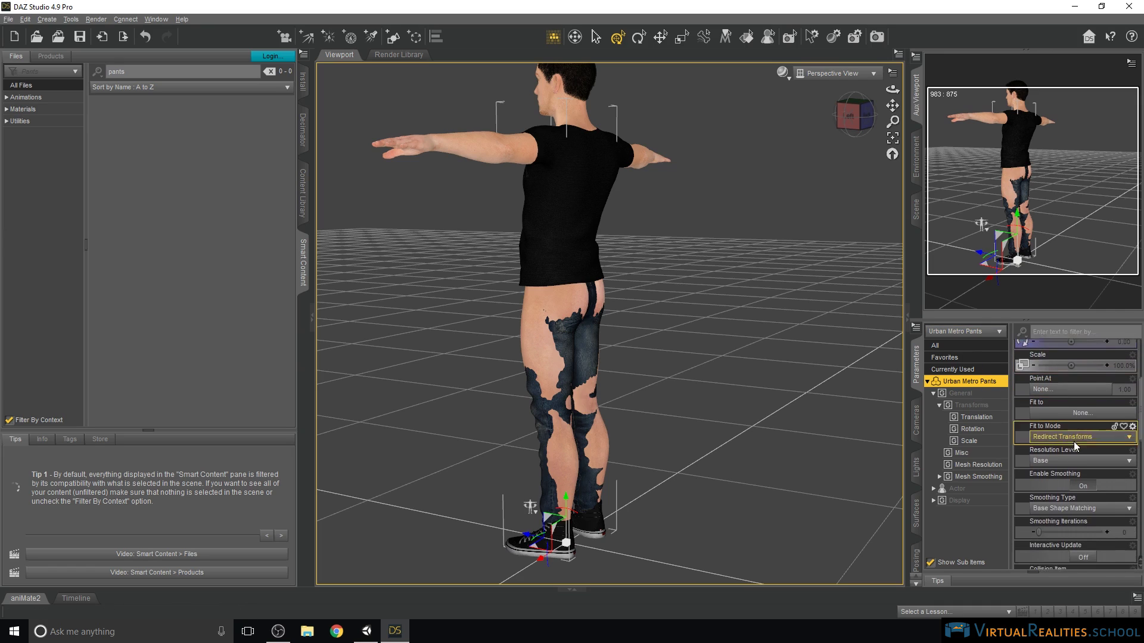
{"action": "left_click", "coordinate": [1082, 476]}
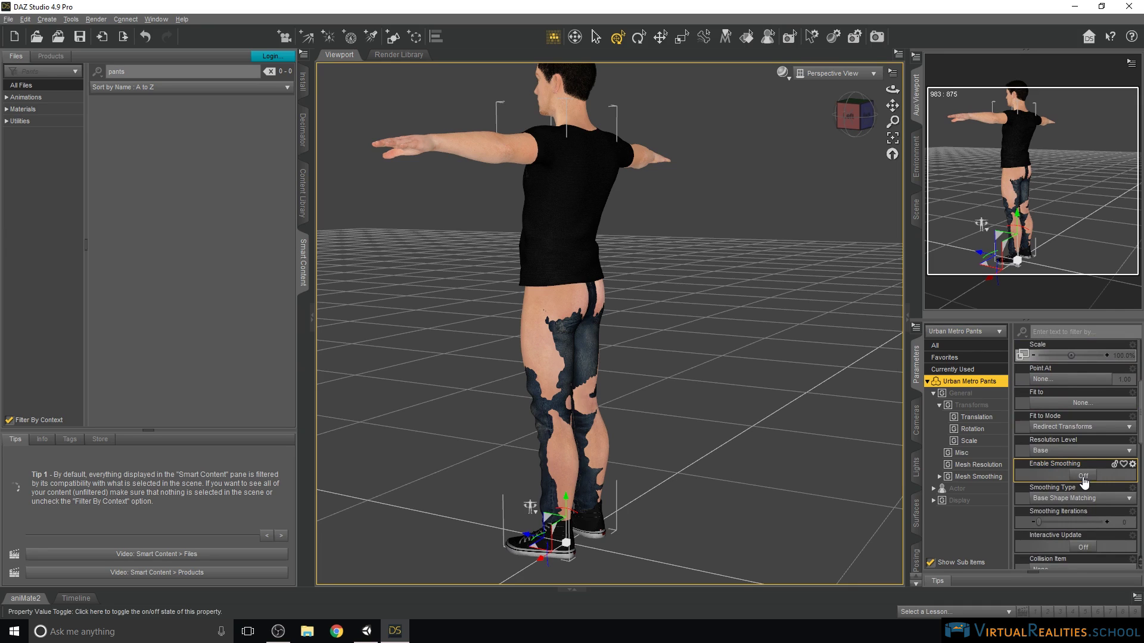
{"action": "scroll", "coordinate": [1082, 479], "scroll_direction": "down", "scroll_amount": 6}
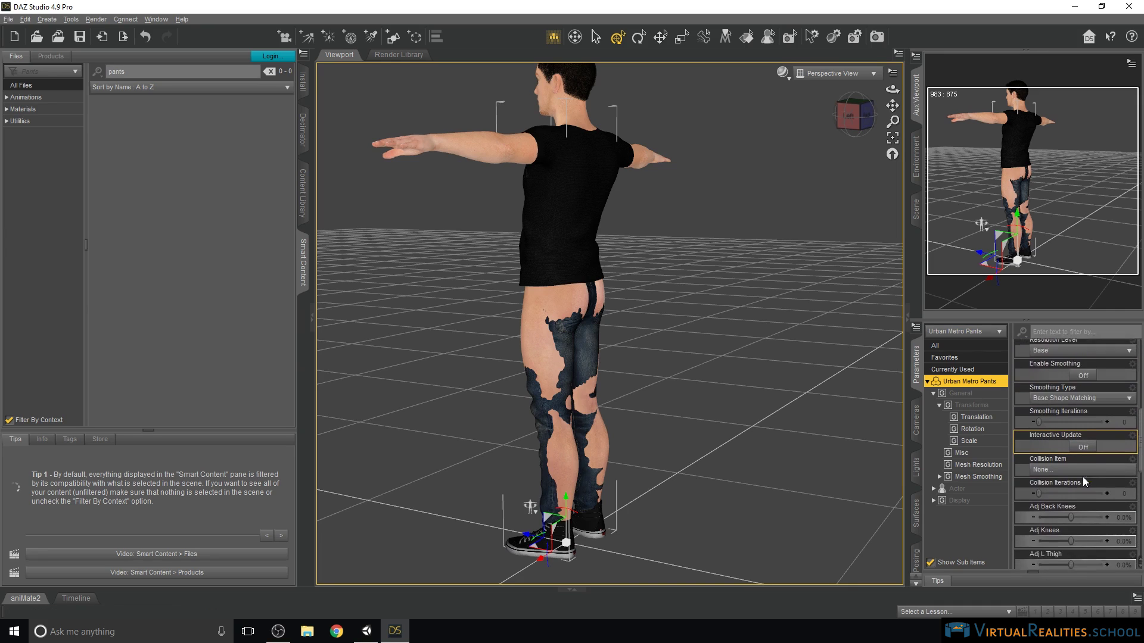
{"action": "scroll", "coordinate": [1074, 434], "scroll_direction": "up", "scroll_amount": 6}
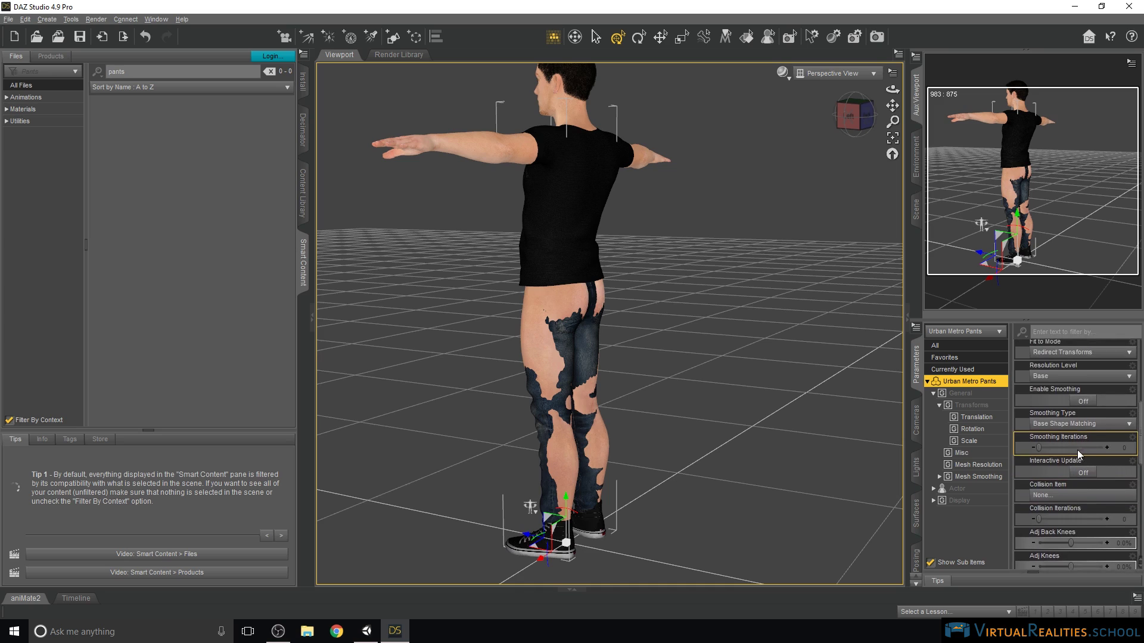
{"action": "scroll", "coordinate": [1079, 412], "scroll_direction": "up", "scroll_amount": 3}
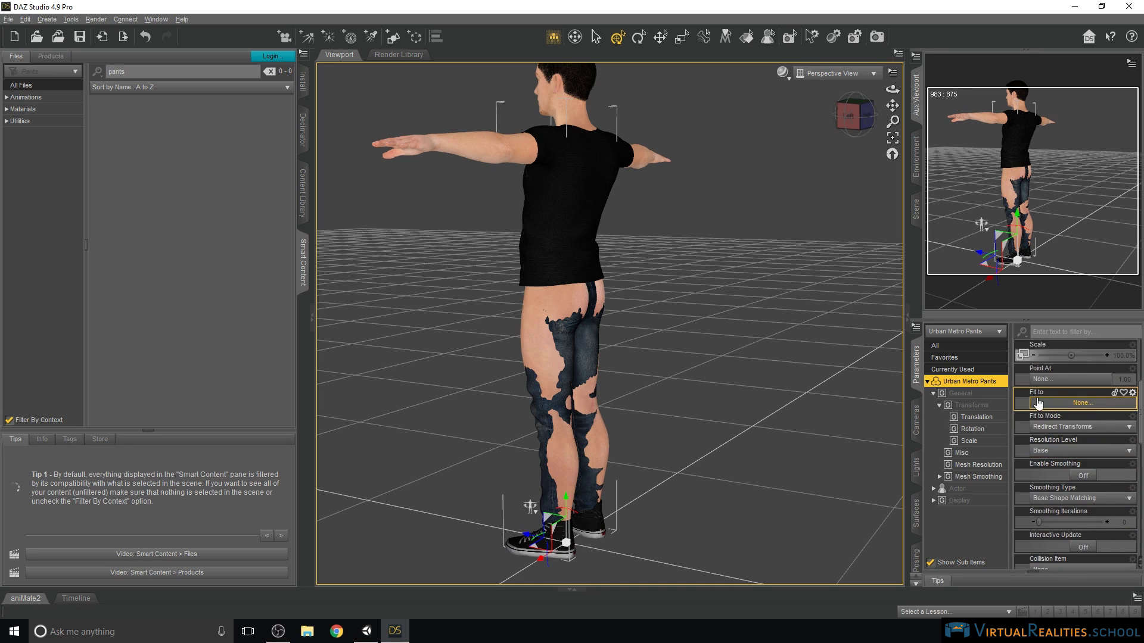
- Fit the pants to Genesis 3 Male
{"action": "left_click", "coordinate": [1075, 403]}
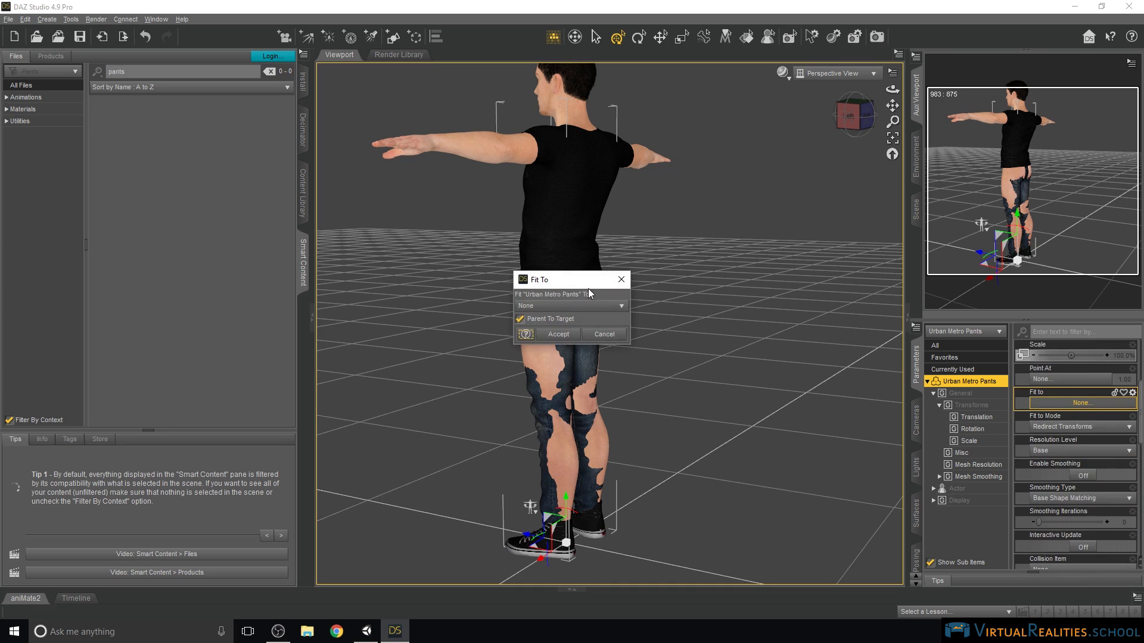
{"action": "left_click", "coordinate": [562, 308]}
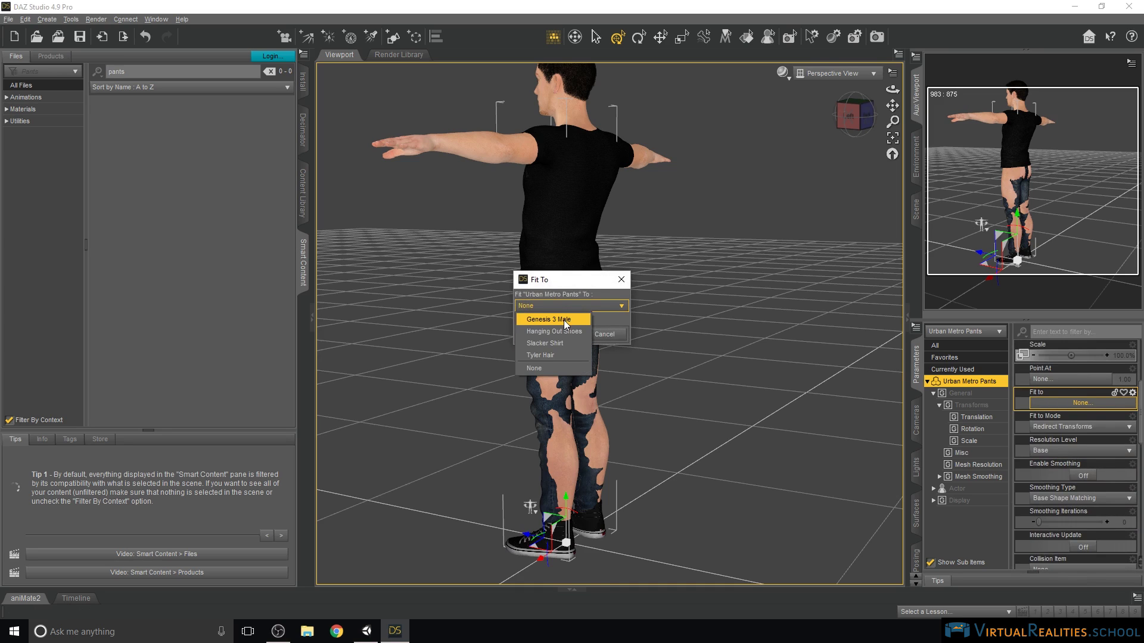
{"action": "left_click", "coordinate": [563, 320]}
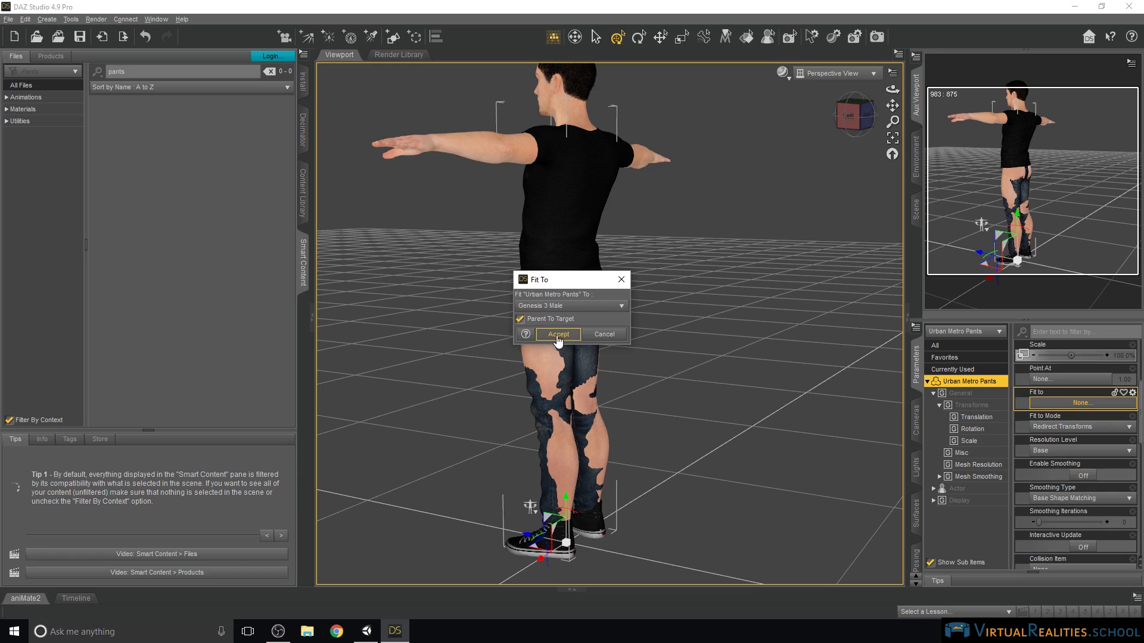
{"action": "left_click", "coordinate": [516, 319]}
{"action": "left_click", "coordinate": [562, 334]}
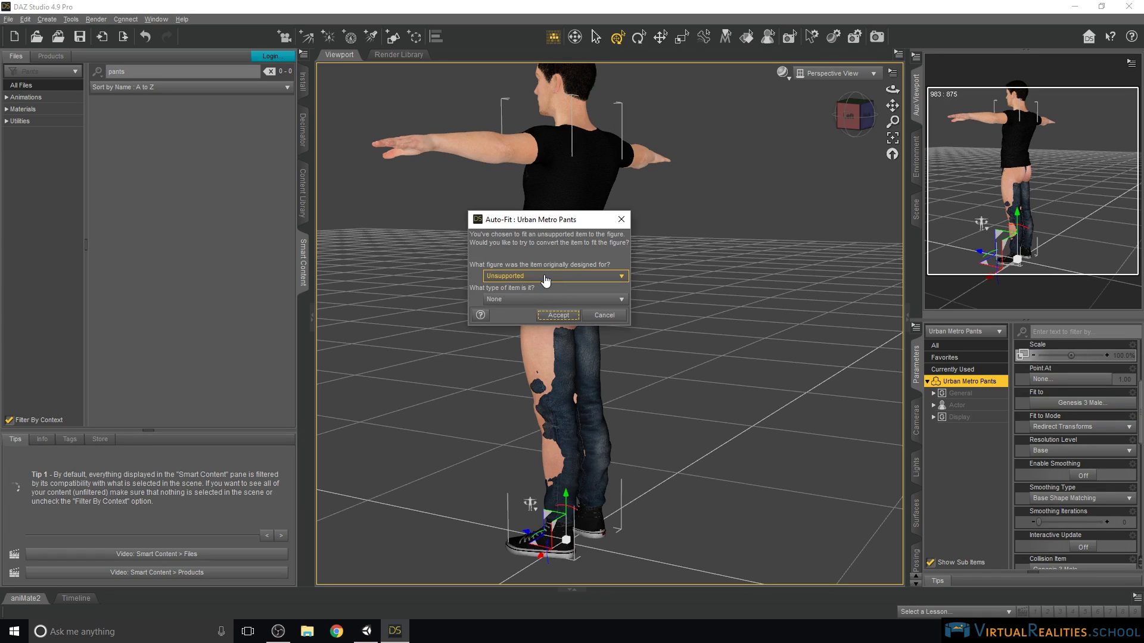
- In Auto-Fit, set the source figure to Genesis 2 Male and the item type to Pants
{"action": "left_click", "coordinate": [545, 278]}
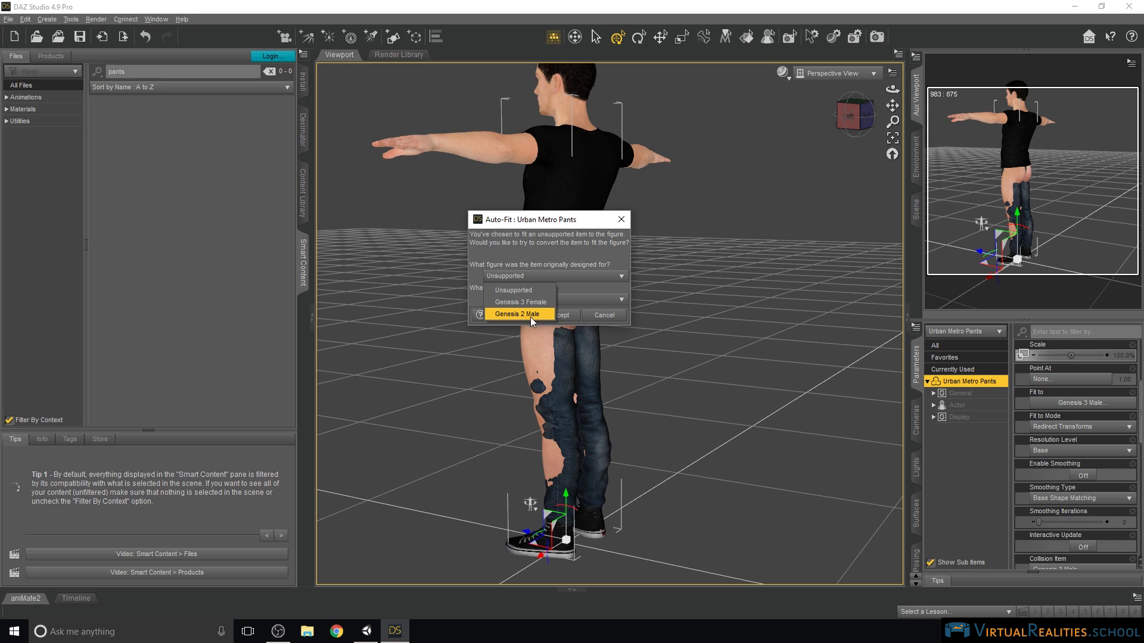
{"action": "left_click", "coordinate": [535, 314]}
{"action": "left_click", "coordinate": [530, 298]}
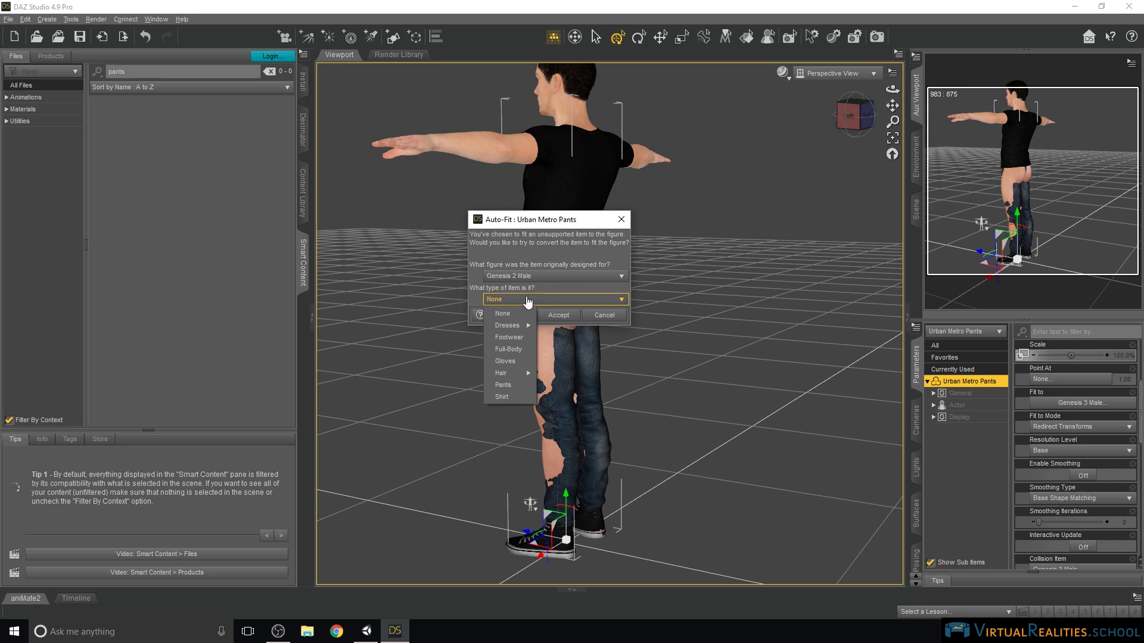
{"action": "left_click", "coordinate": [512, 385]}
{"action": "left_click", "coordinate": [565, 315]}
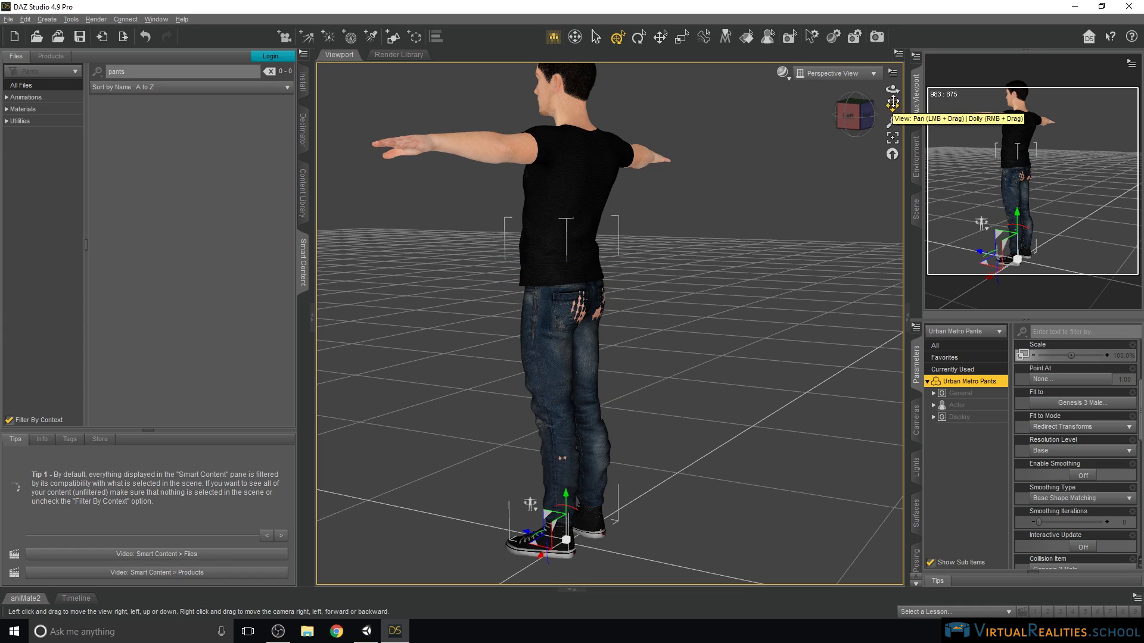
- Set the pants' FBMExpandAll to 20% and check the result from the front
{"action": "left_click_drag", "start_coordinate": [892, 103], "coordinate": [953, 137]}
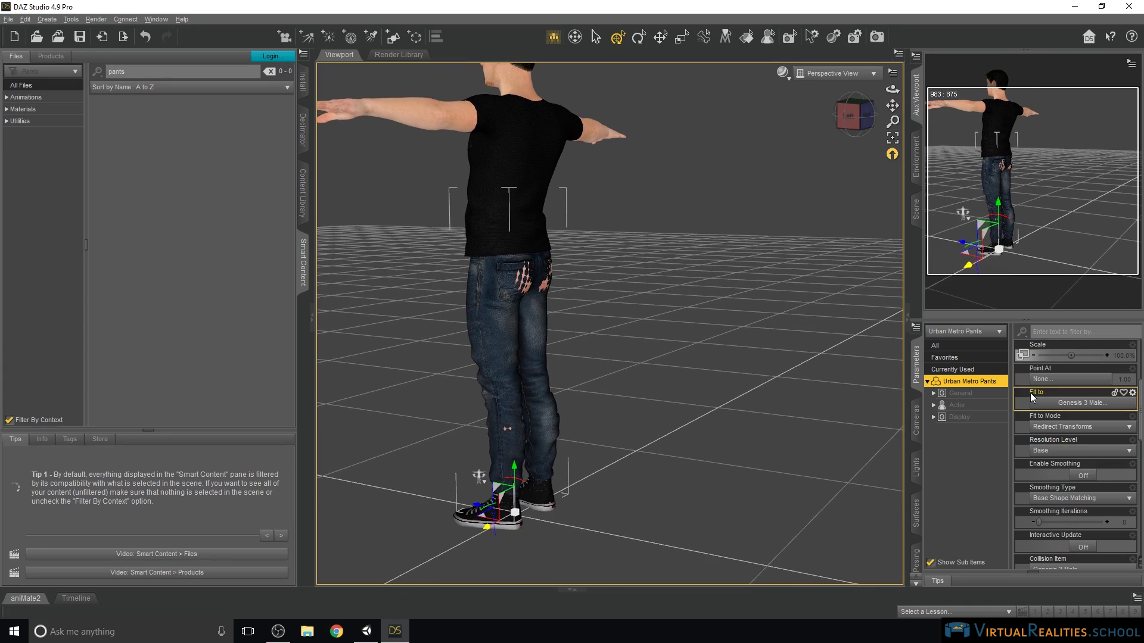
{"action": "scroll", "coordinate": [1054, 426], "scroll_direction": "down", "scroll_amount": 7}
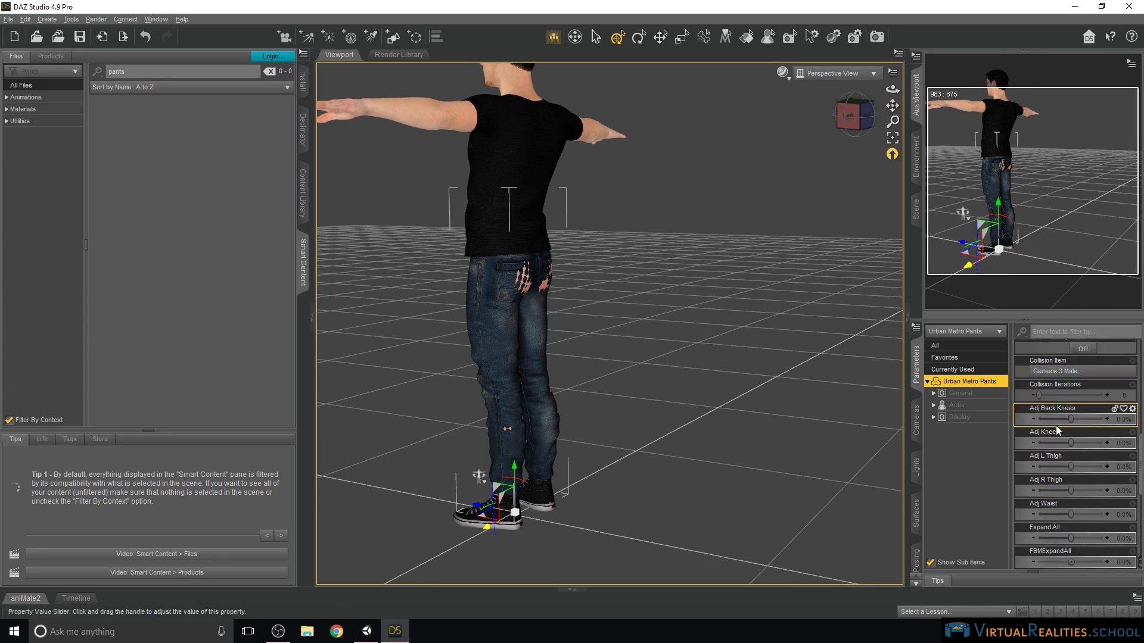
{"action": "scroll", "coordinate": [1056, 426], "scroll_direction": "down", "scroll_amount": 5}
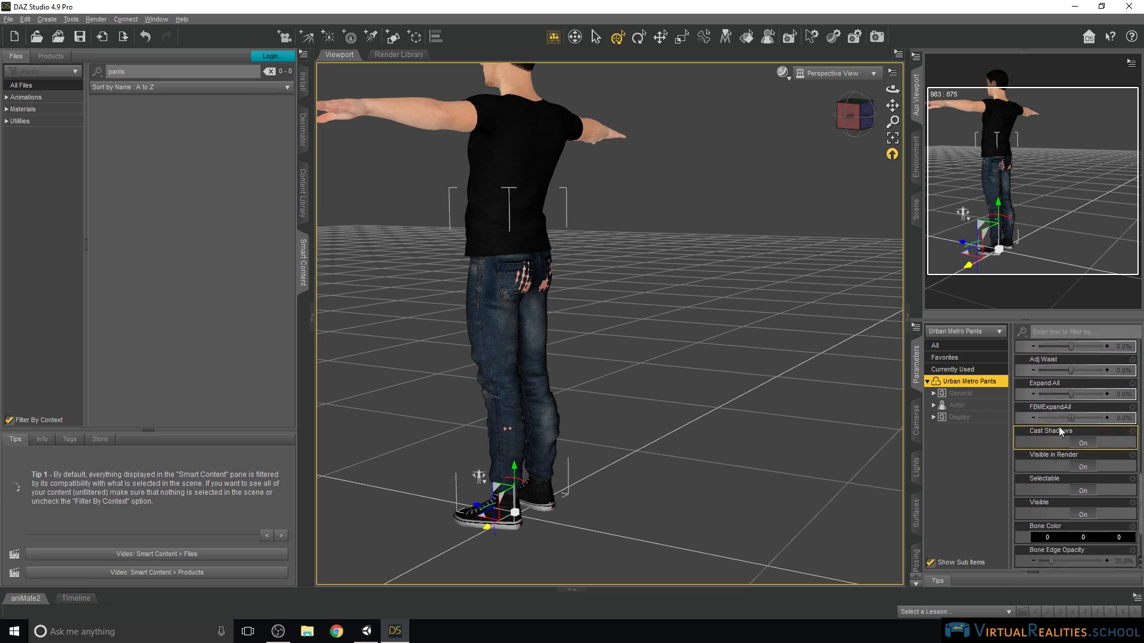
{"action": "scroll", "coordinate": [1059, 426], "scroll_direction": "up", "scroll_amount": 2}
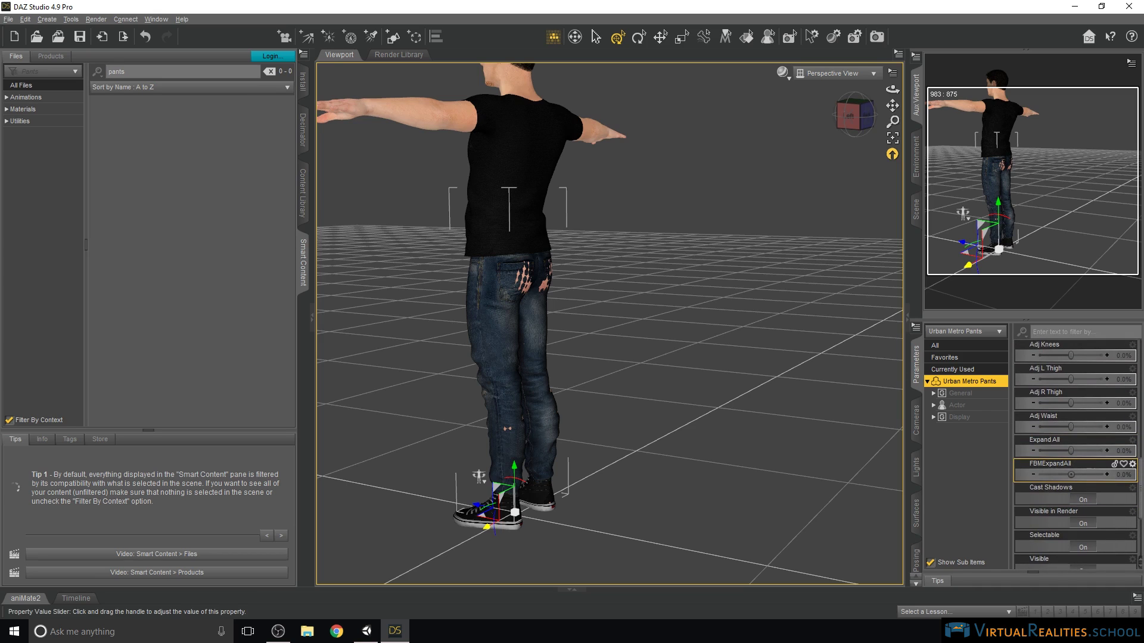
{"action": "left_click_drag", "start_coordinate": [1074, 476], "coordinate": [1077, 475]}
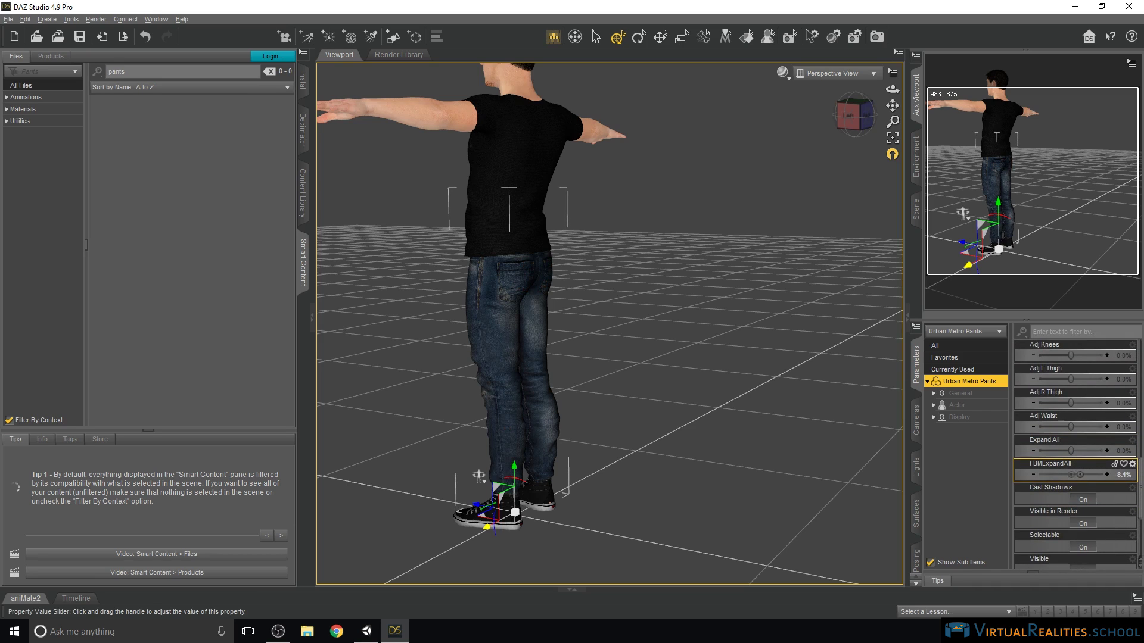
{"action": "left_click", "coordinate": [1124, 475]}
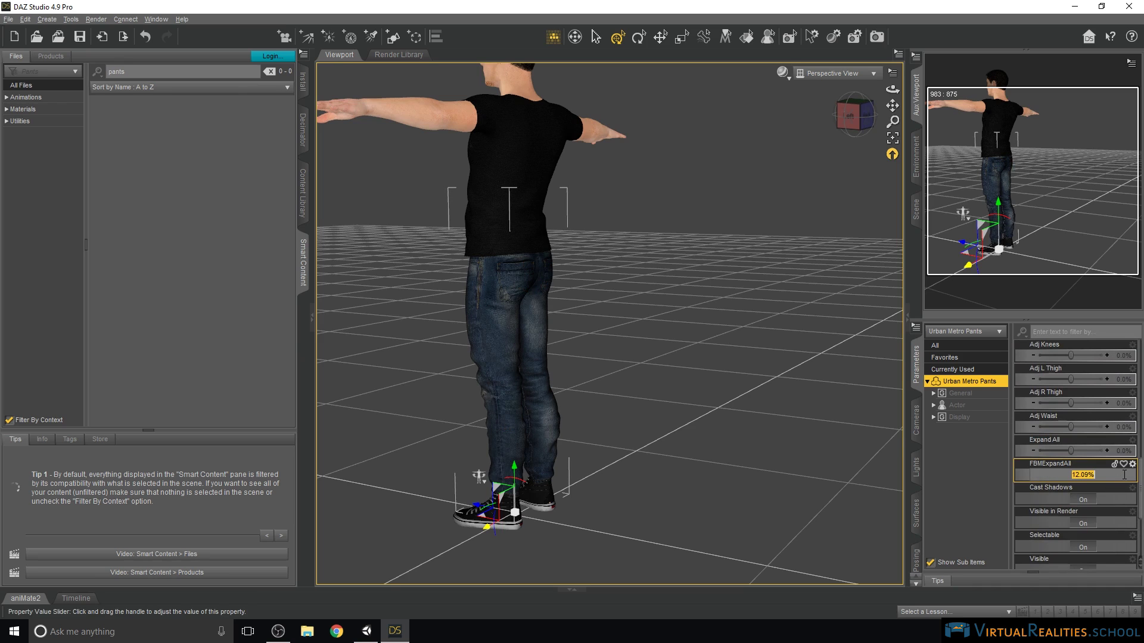
{"action": "type", "text": "20"}
{"action": "key", "text": "Return"}
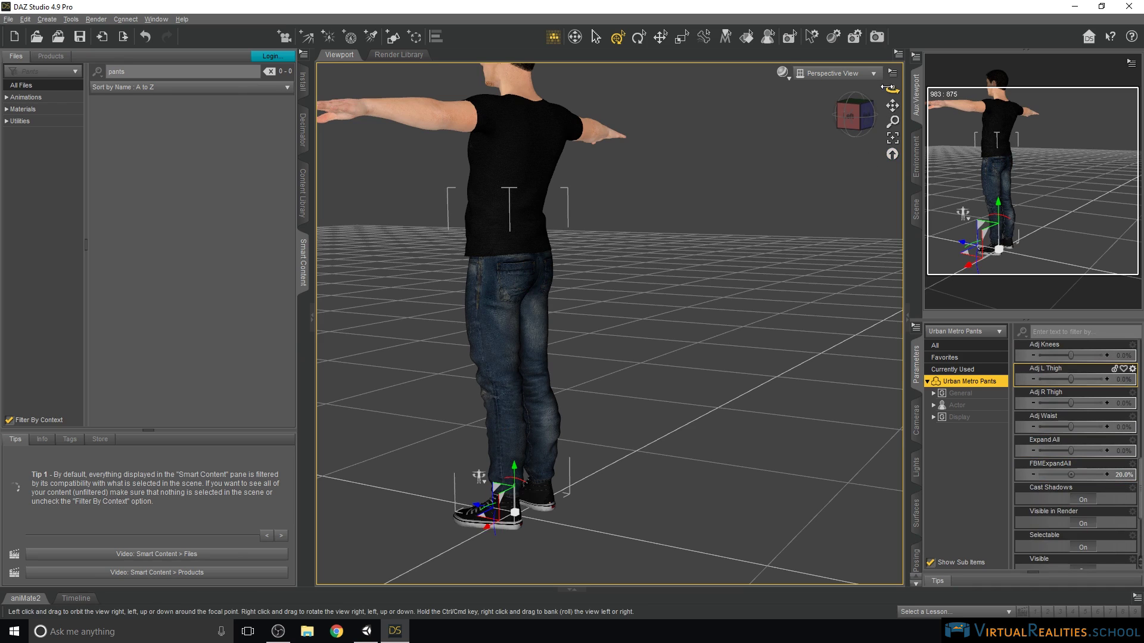
{"action": "left_click_drag", "start_coordinate": [892, 89], "coordinate": [948, 90]}
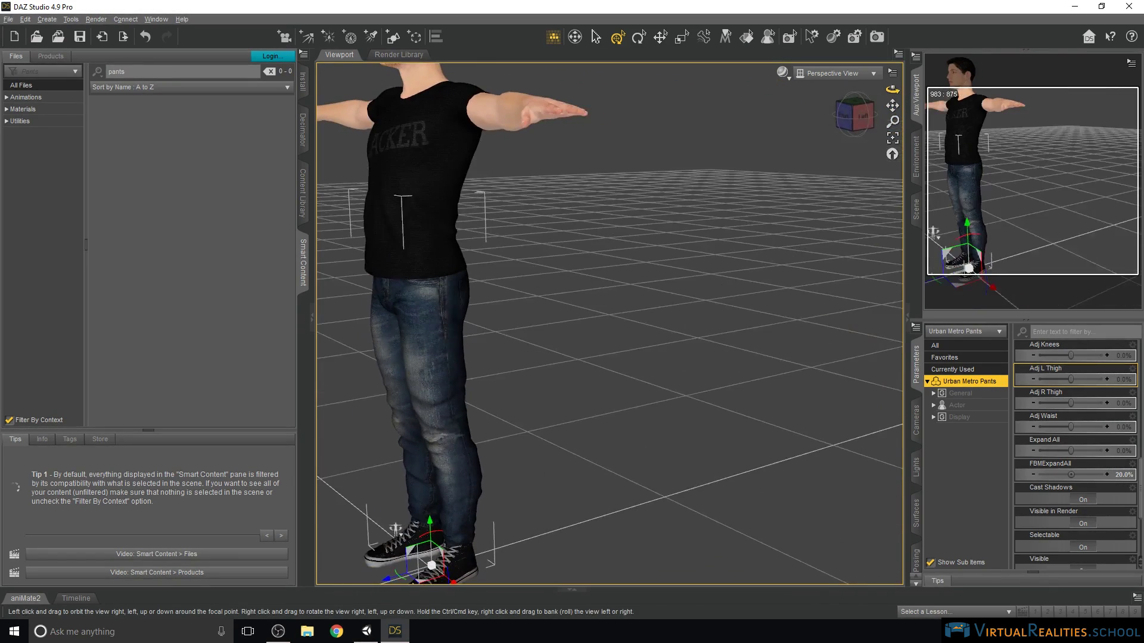
{"action": "left_click", "coordinate": [303, 129]}
{"action": "left_click", "coordinate": [139, 82]}
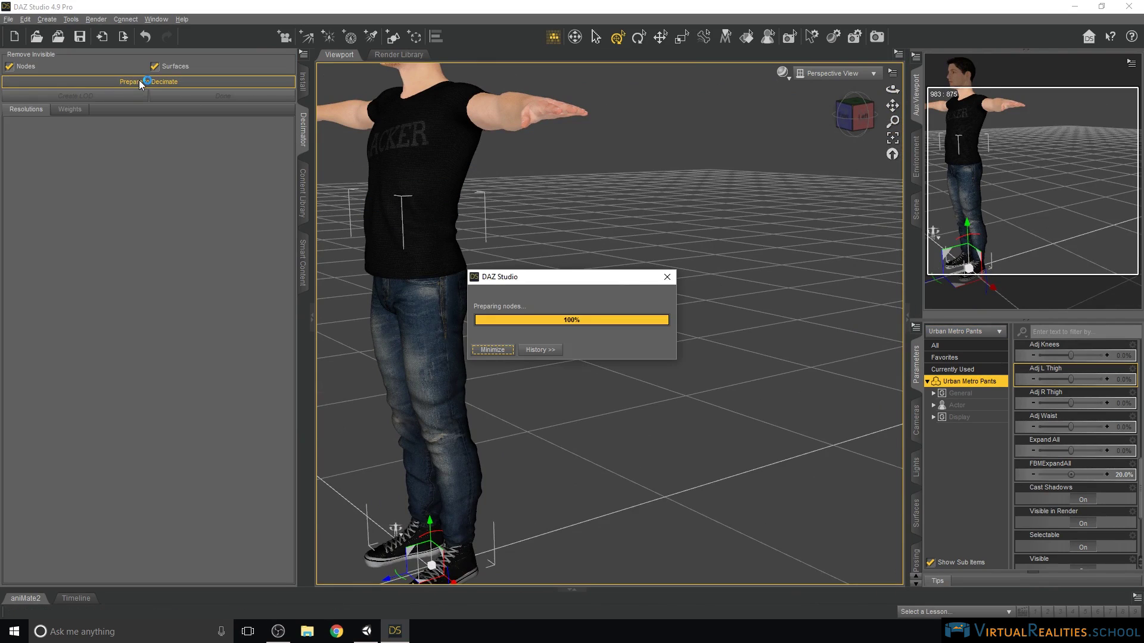
{"action": "left_click", "coordinate": [279, 227]}
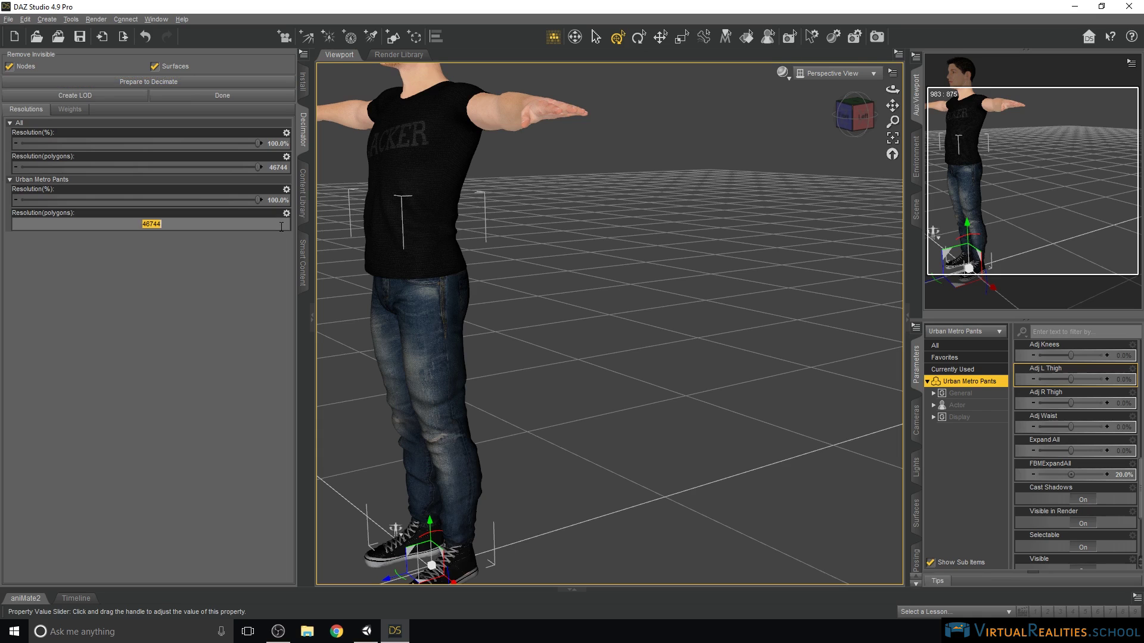
{"action": "type", "text": "10000"}
{"action": "key", "text": "Return"}
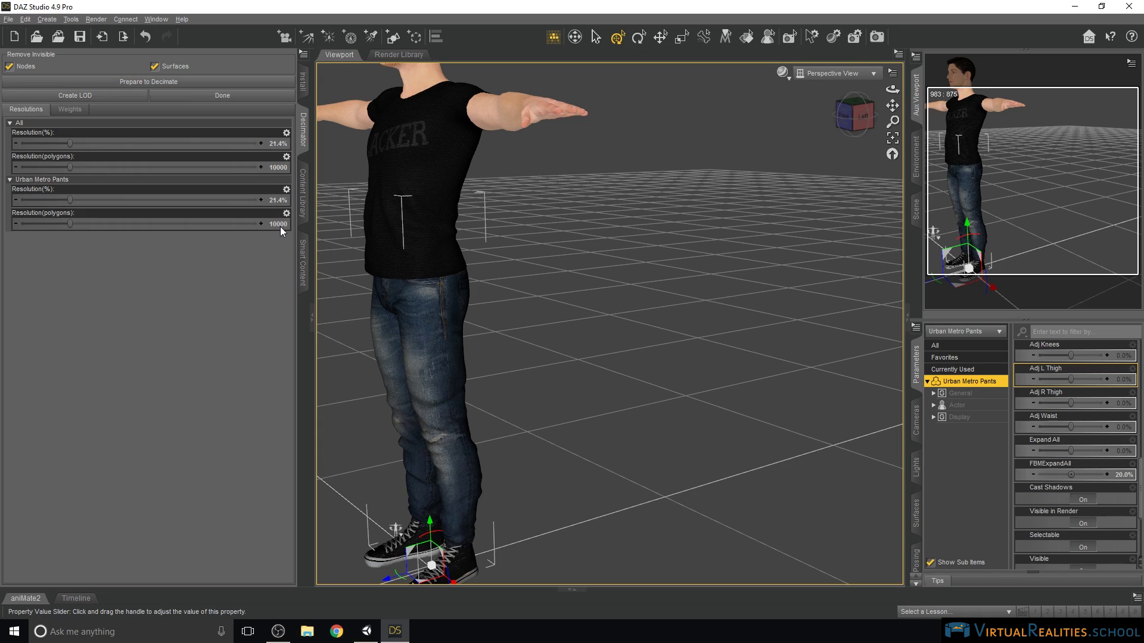
{"action": "left_click_drag", "start_coordinate": [893, 88], "coordinate": [879, 96]}
{"action": "left_click", "coordinate": [208, 98]}
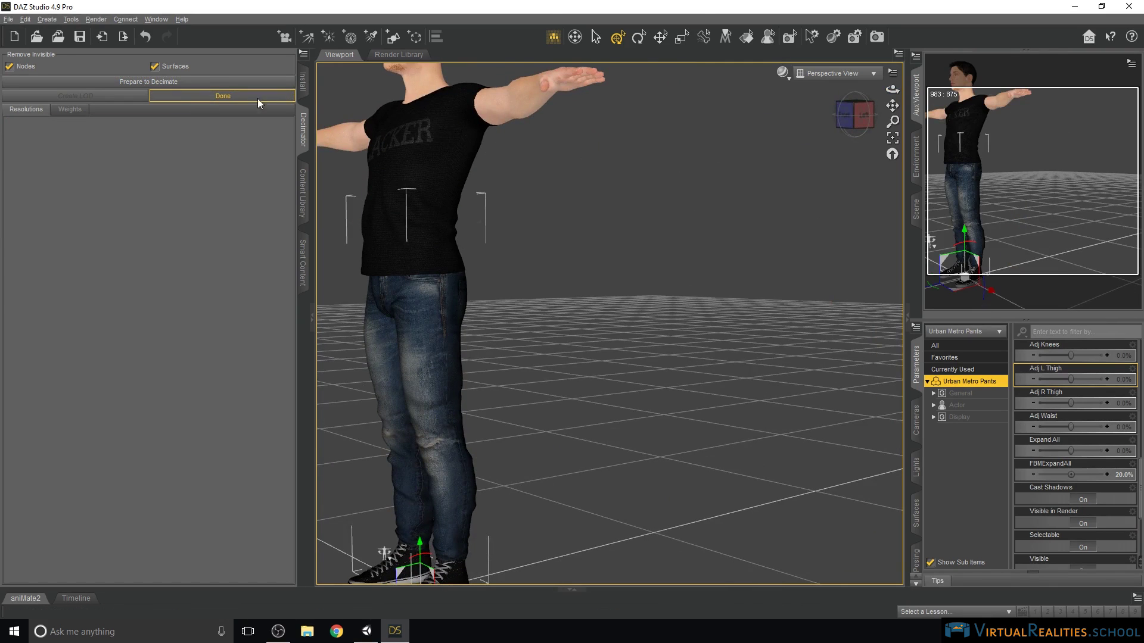
{"action": "left_click_drag", "start_coordinate": [891, 105], "coordinate": [891, 108]}
{"action": "key", "text": "ctrl+z"}
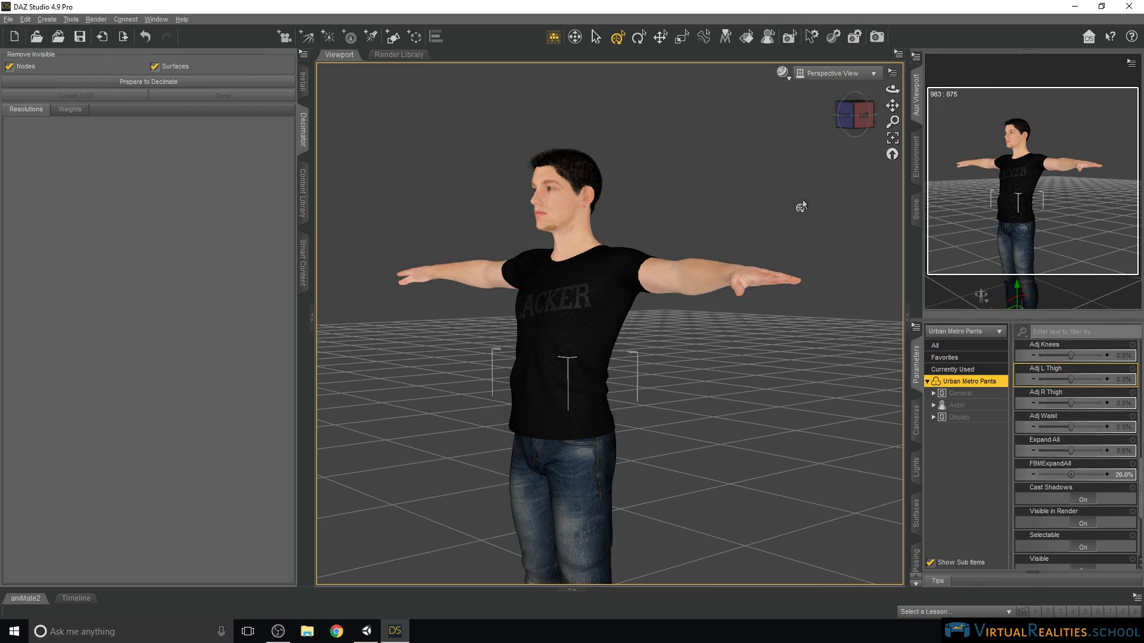
- Save the scene over the existing daz1_gen3.duf
{"action": "left_click", "coordinate": [7, 19]}
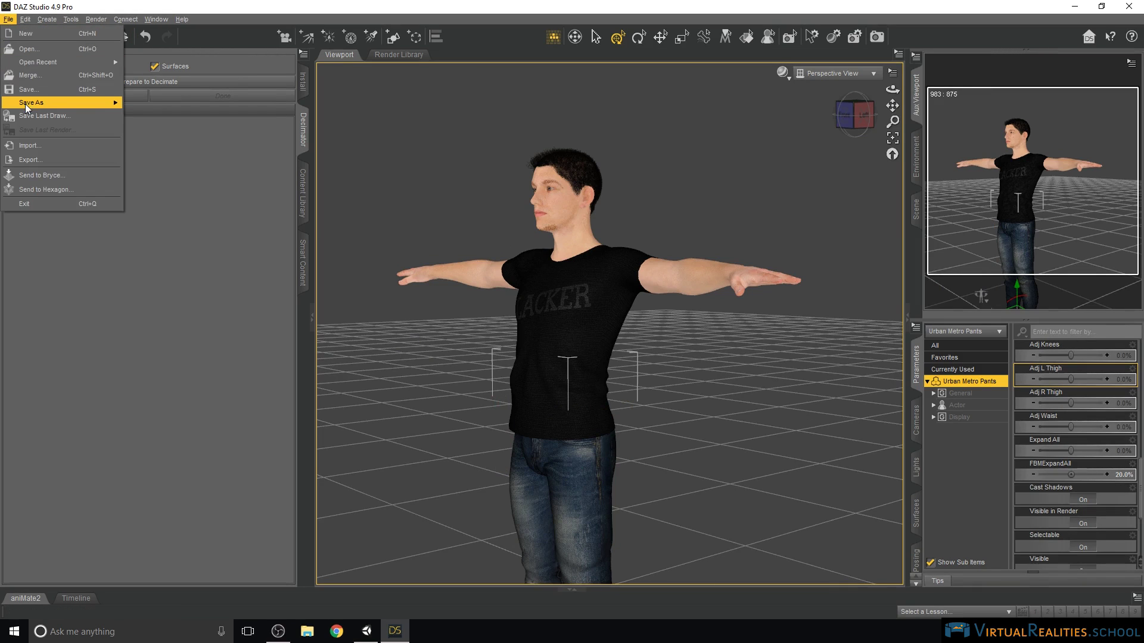
{"action": "mouse_move", "coordinate": [25, 103]}
{"action": "left_click", "coordinate": [149, 106]}
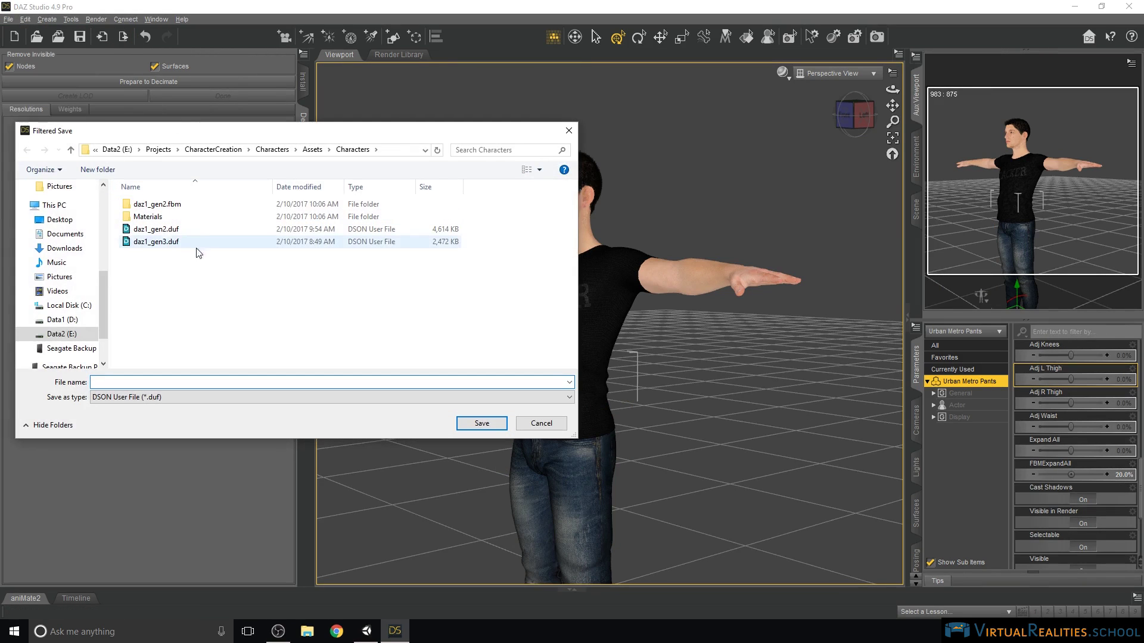
{"action": "left_click", "coordinate": [172, 243]}
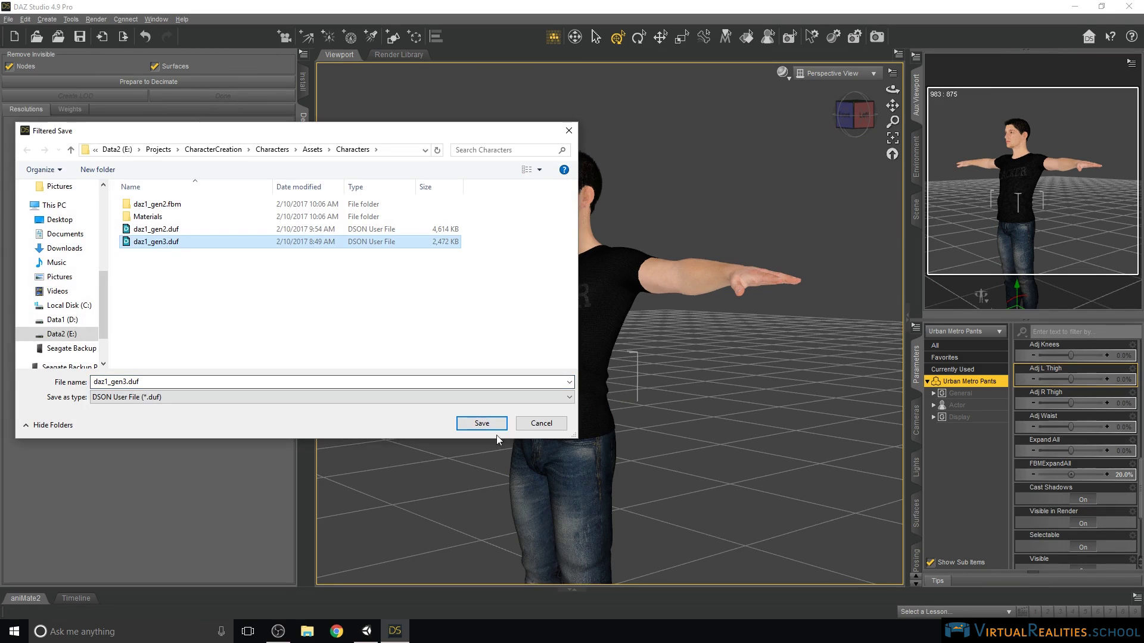
{"action": "left_click", "coordinate": [482, 424]}
{"action": "left_click", "coordinate": [545, 324]}
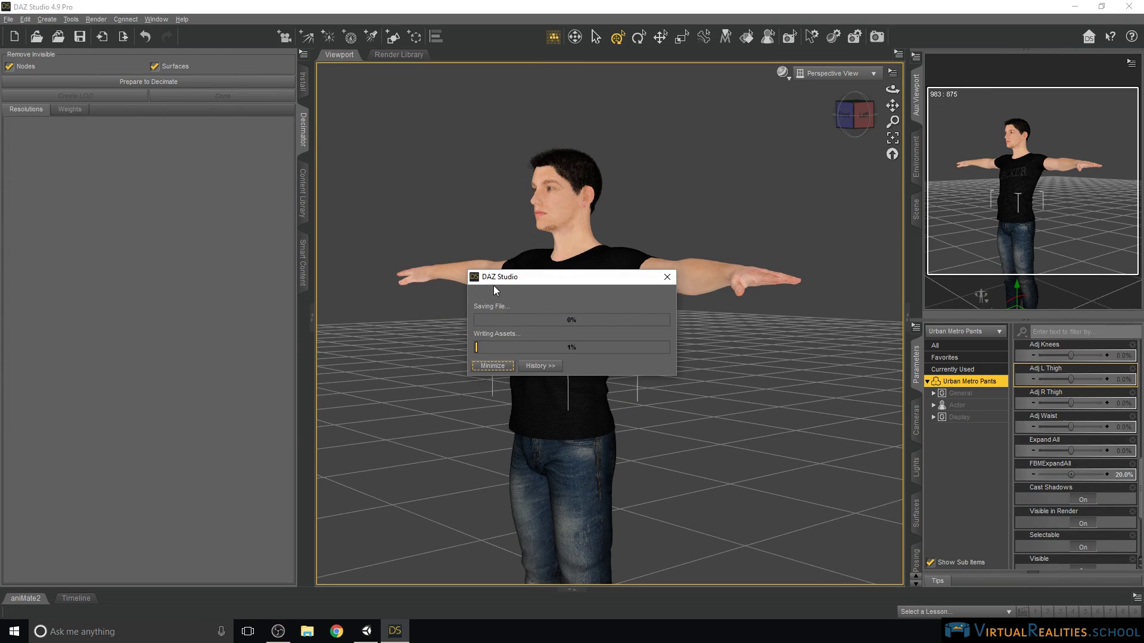
- Export the scene under the file name daz1_gen3.fbx
{"action": "left_click", "coordinate": [8, 19]}
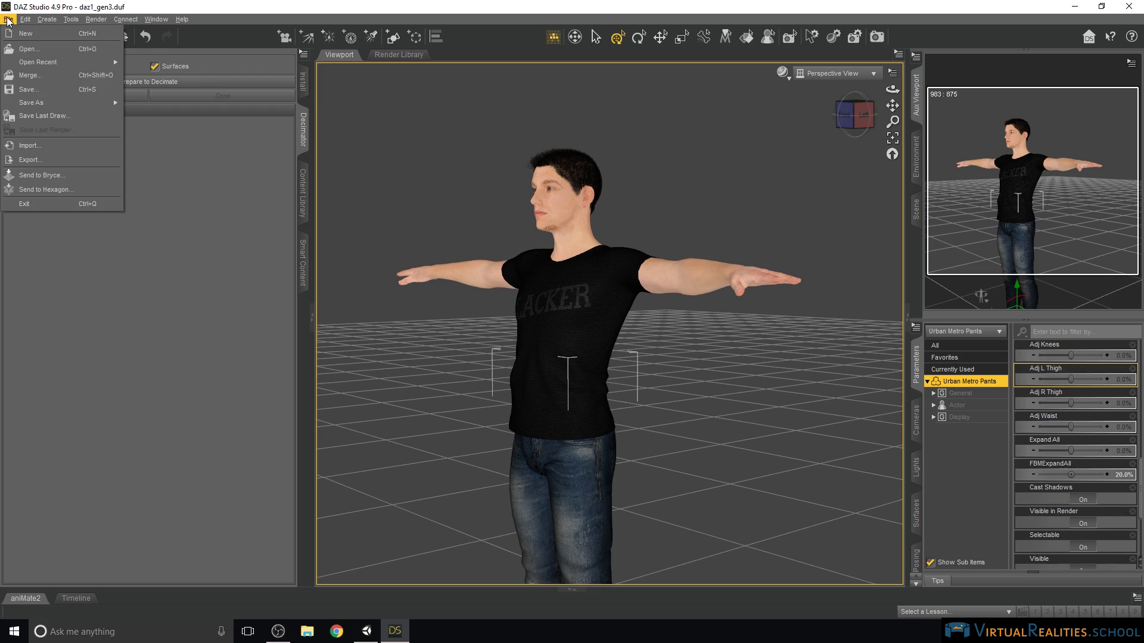
{"action": "left_click", "coordinate": [28, 158]}
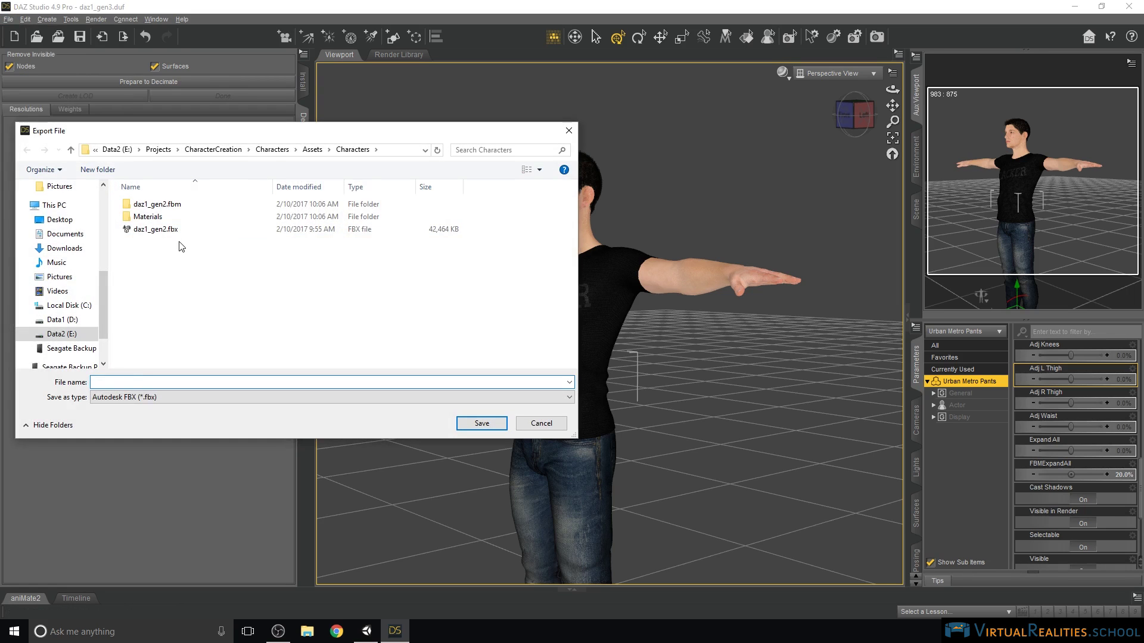
{"action": "left_click", "coordinate": [156, 229]}
{"action": "left_click", "coordinate": [127, 382]}
{"action": "key", "text": "BackSpace"}
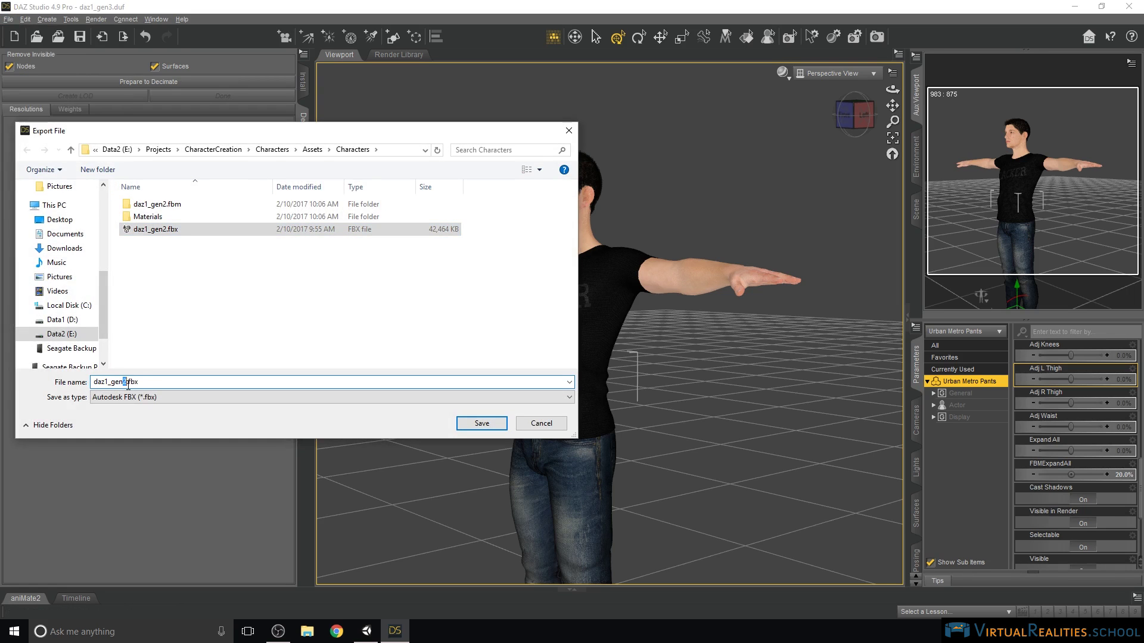
{"action": "type", "text": "3"}
{"action": "left_click", "coordinate": [489, 424]}
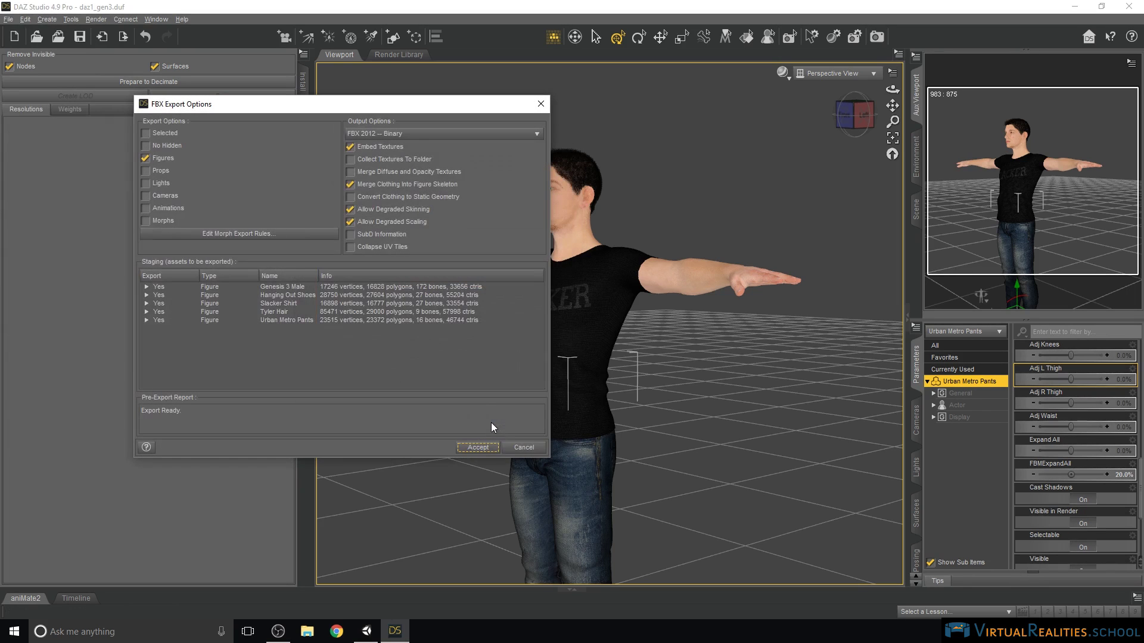
- Choose FBX 2014 -- Binary in the export options and run the export
{"action": "left_click", "coordinate": [412, 134]}
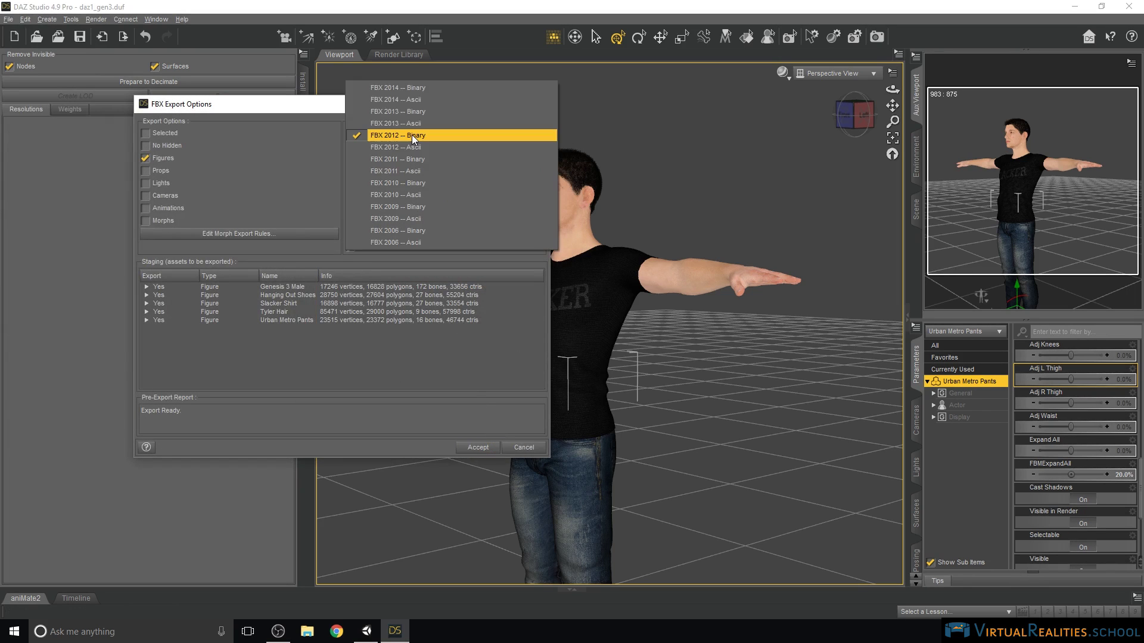
{"action": "left_click", "coordinate": [421, 87]}
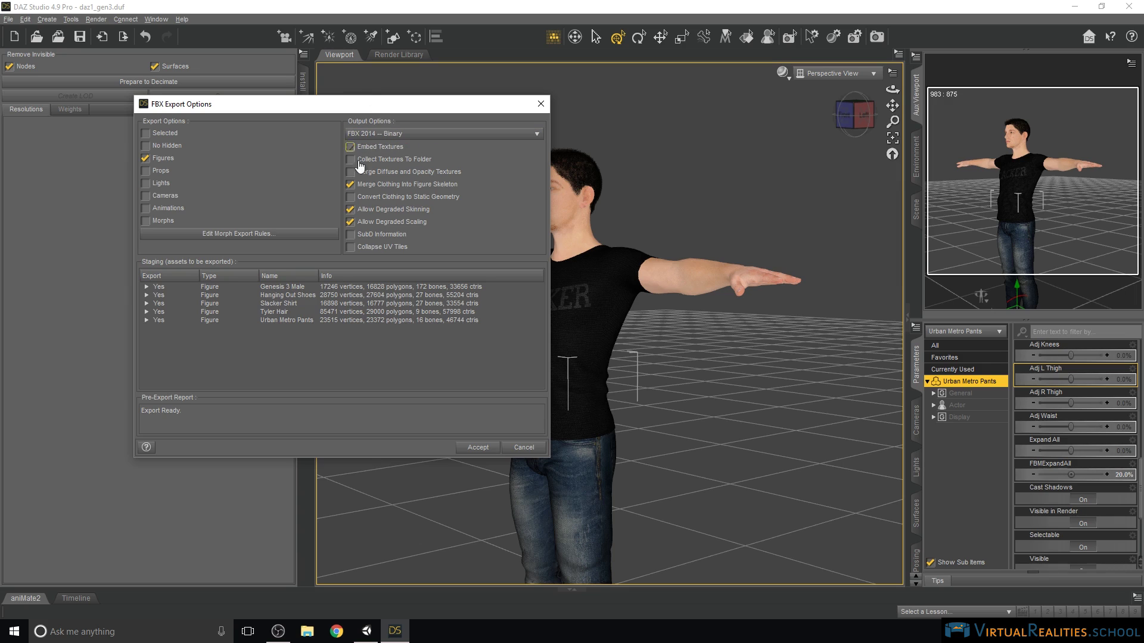
{"action": "left_click", "coordinate": [484, 448]}
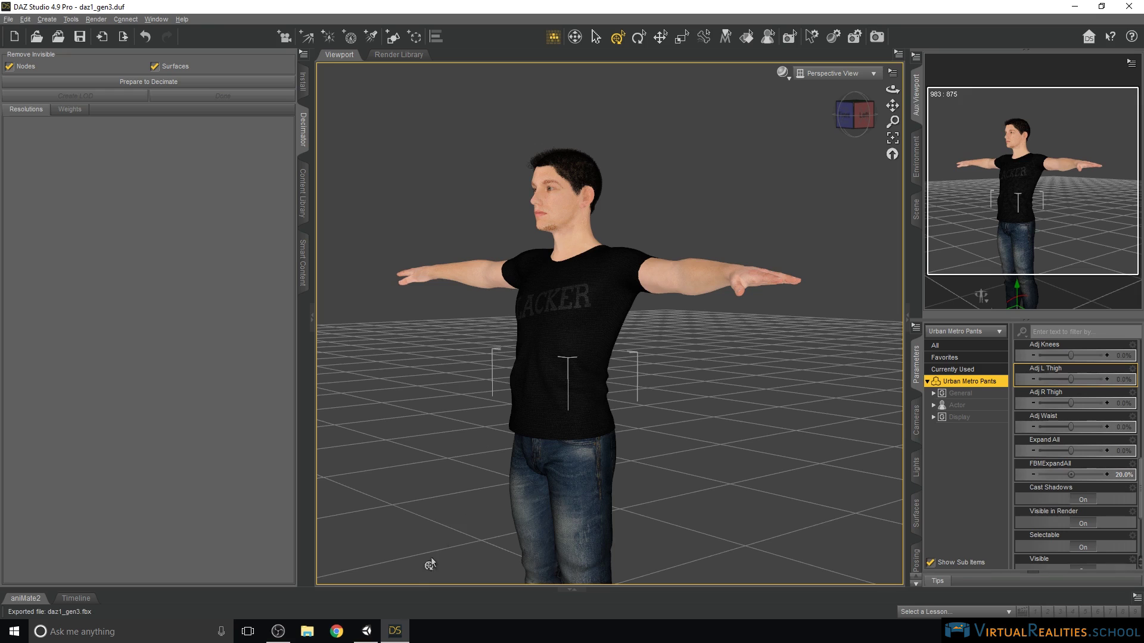
{"action": "left_click", "coordinate": [367, 634]}
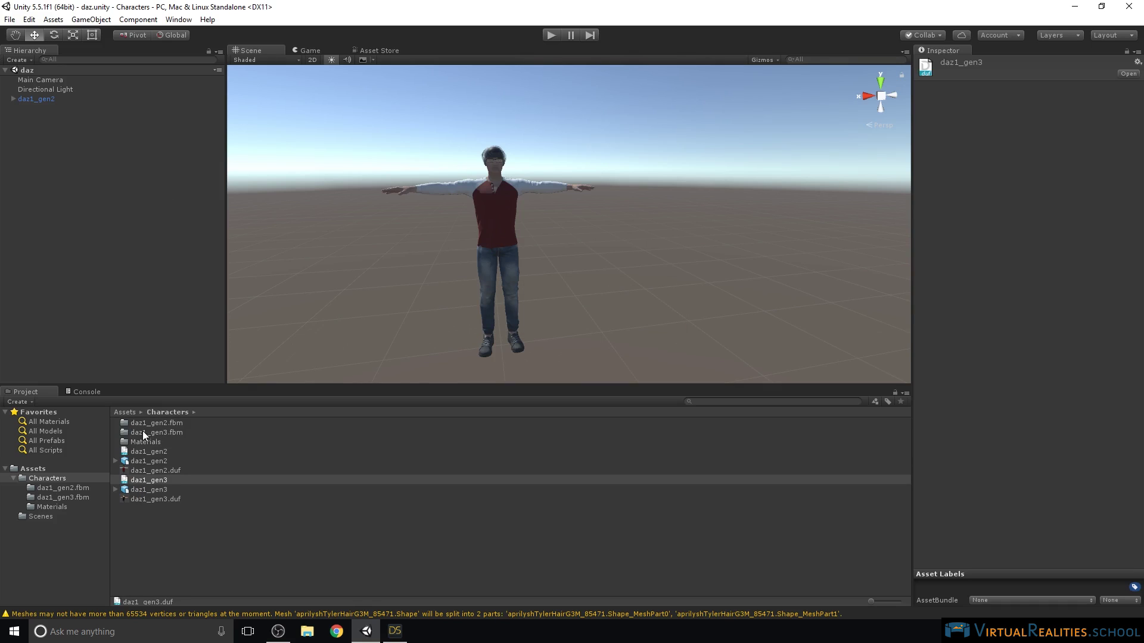
- Set daz1_gen3's Rig Animation Type to Humanoid and open its avatar configuration
{"action": "left_click", "coordinate": [152, 488]}
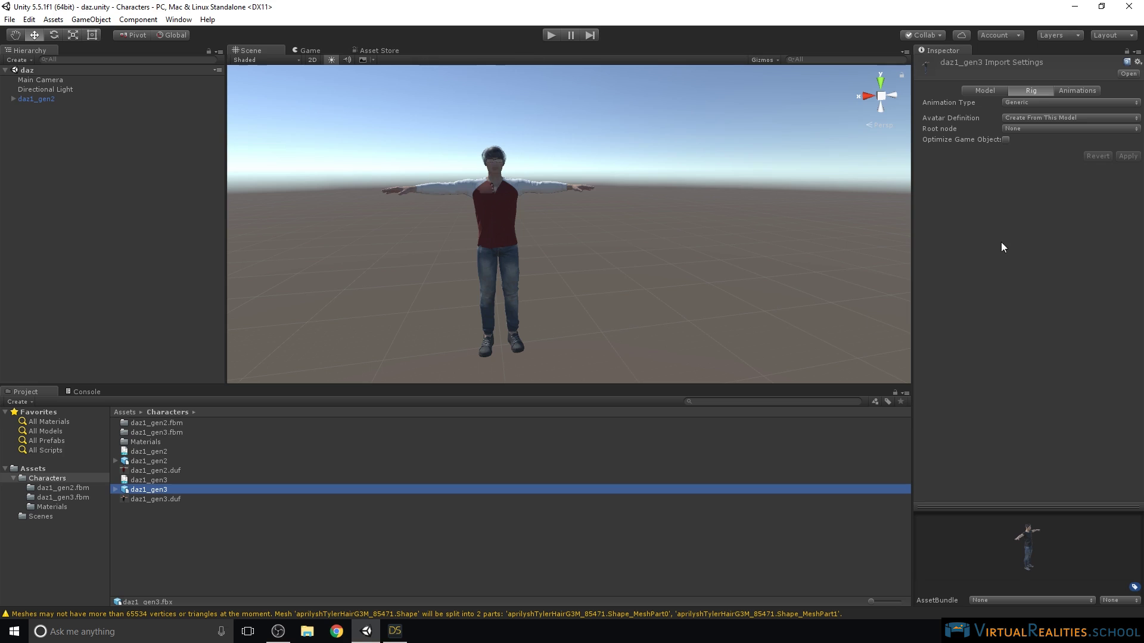
{"action": "left_click", "coordinate": [981, 91]}
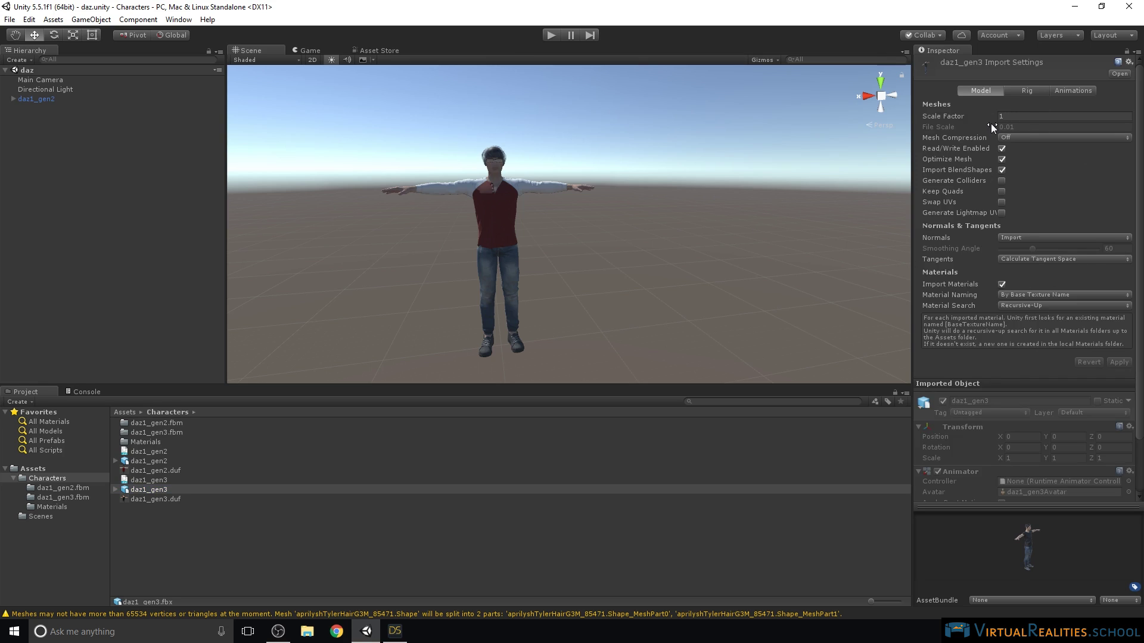
{"action": "left_click", "coordinate": [1024, 91]}
{"action": "left_click", "coordinate": [1031, 103]}
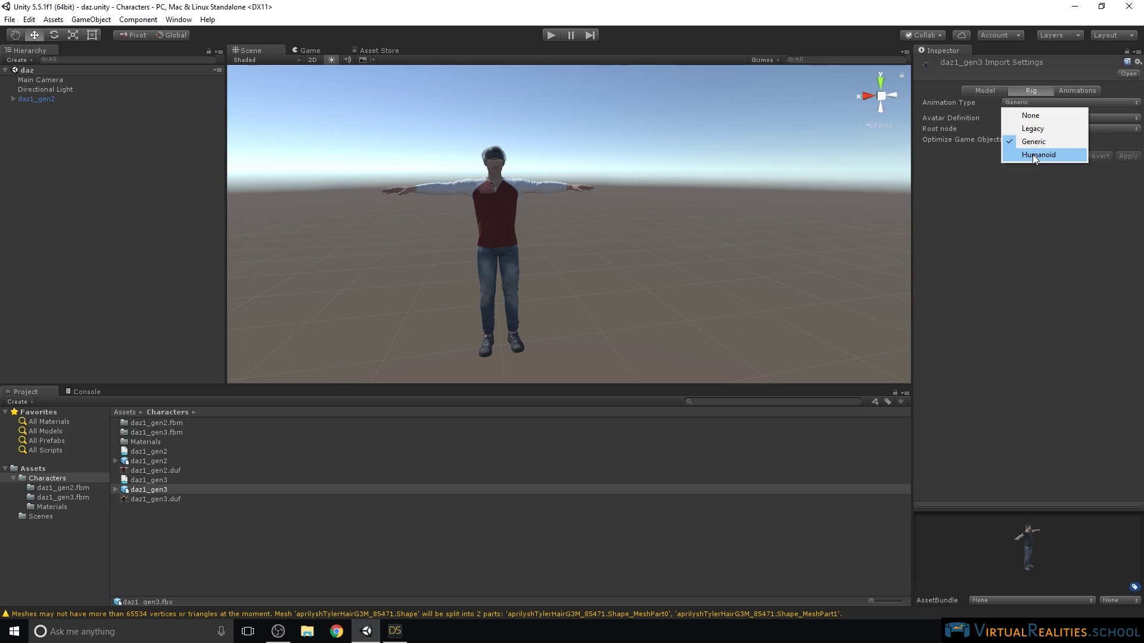
{"action": "left_click", "coordinate": [1032, 154]}
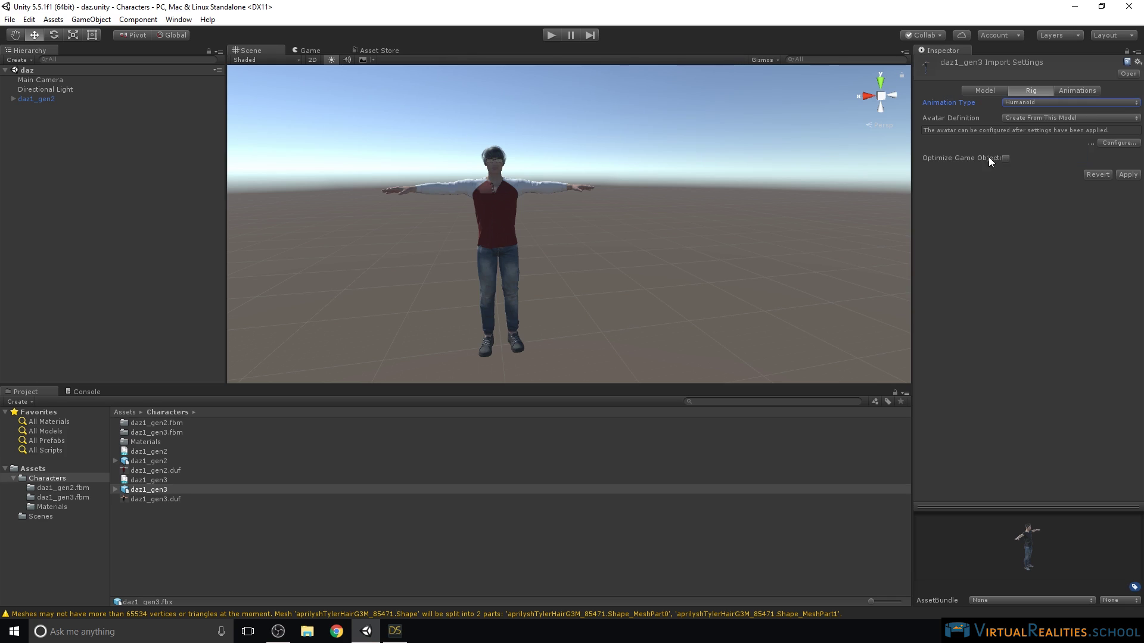
{"action": "left_click", "coordinate": [1117, 142]}
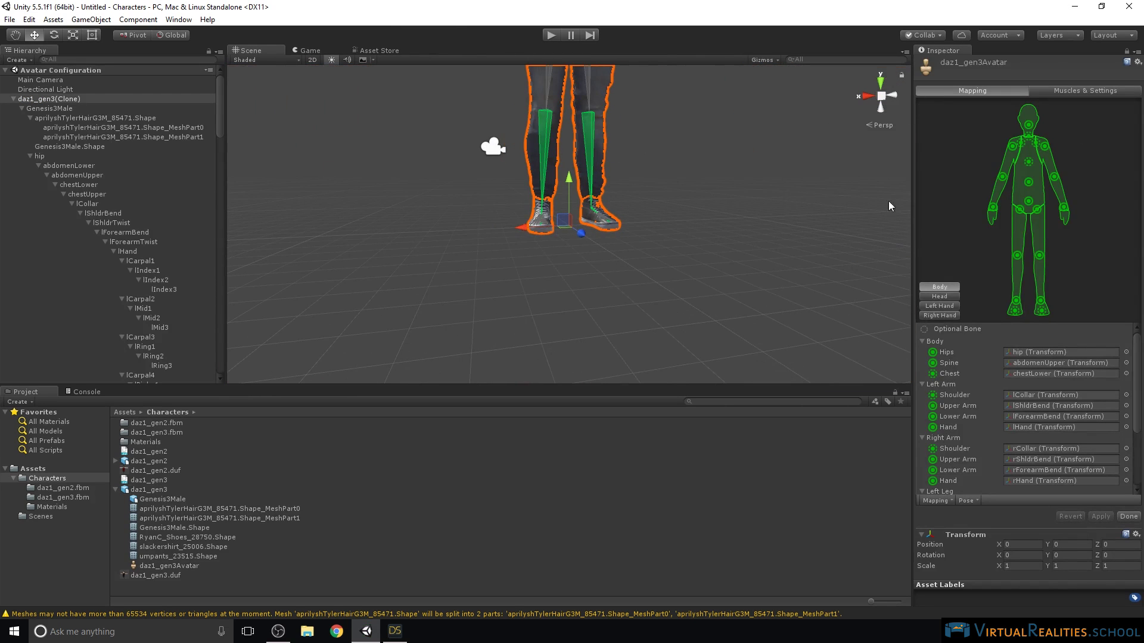
{"action": "middle_click_drag", "start_coordinate": [708, 154], "coordinate": [659, 286]}
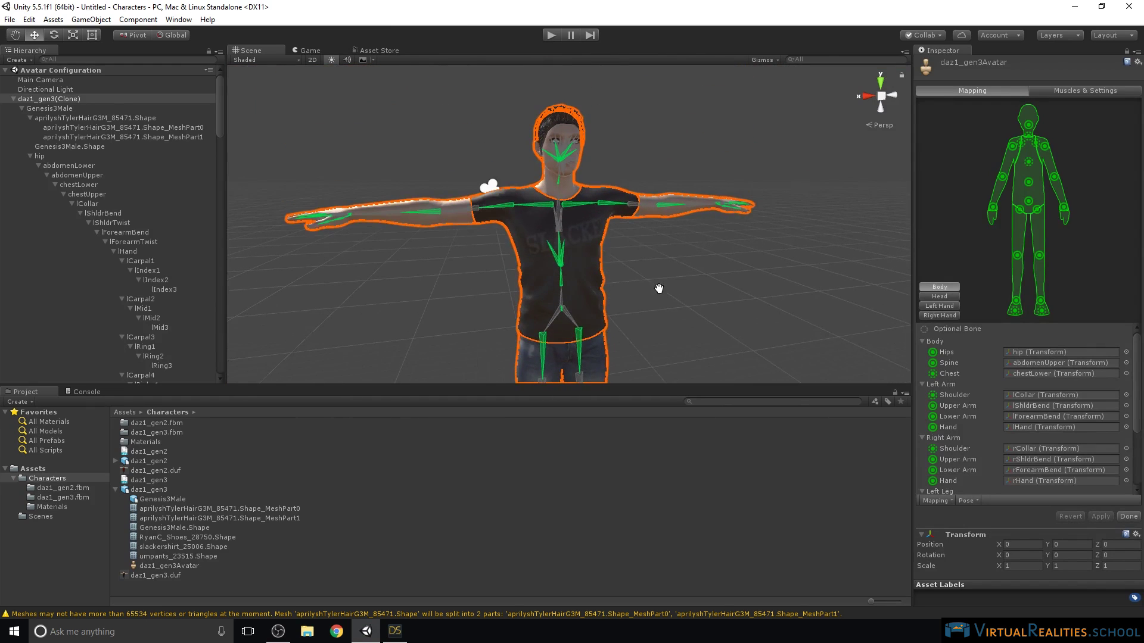
{"action": "scroll", "coordinate": [573, 145], "scroll_direction": "up", "scroll_amount": 3}
{"action": "left_click_drag", "start_coordinate": [574, 144], "coordinate": [585, 179], "text": "alt"}
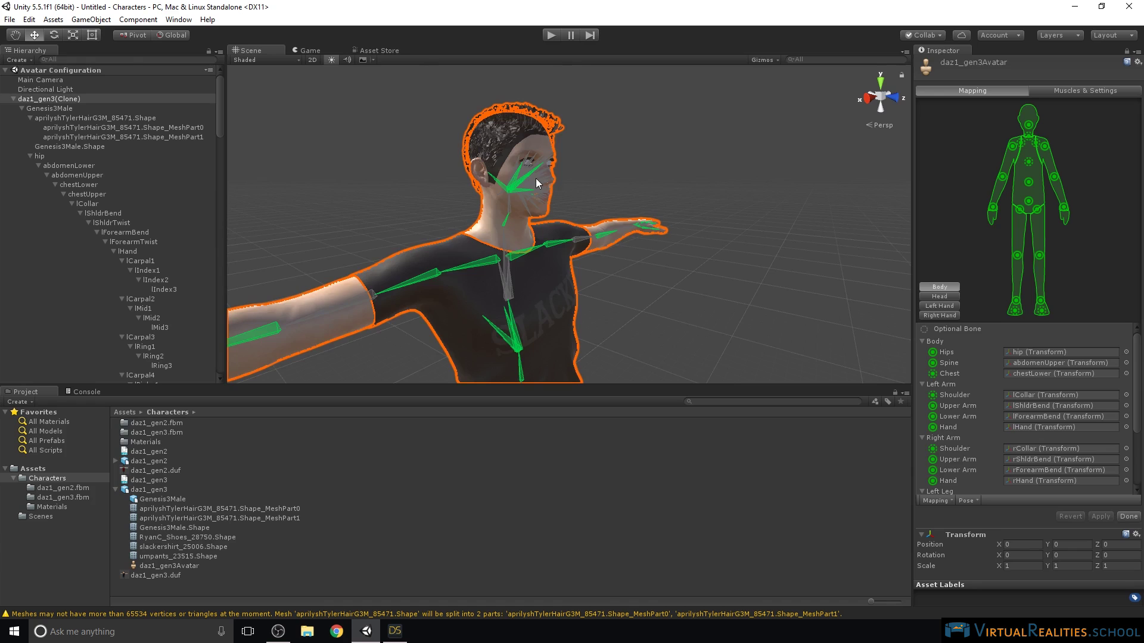
{"action": "scroll", "coordinate": [536, 181], "scroll_direction": "up", "scroll_amount": 3}
{"action": "left_click_drag", "start_coordinate": [535, 181], "coordinate": [638, 194], "text": "alt"}
{"action": "scroll", "coordinate": [599, 153], "scroll_direction": "up", "scroll_amount": 3}
{"action": "scroll", "coordinate": [613, 176], "scroll_direction": "down", "scroll_amount": 3}
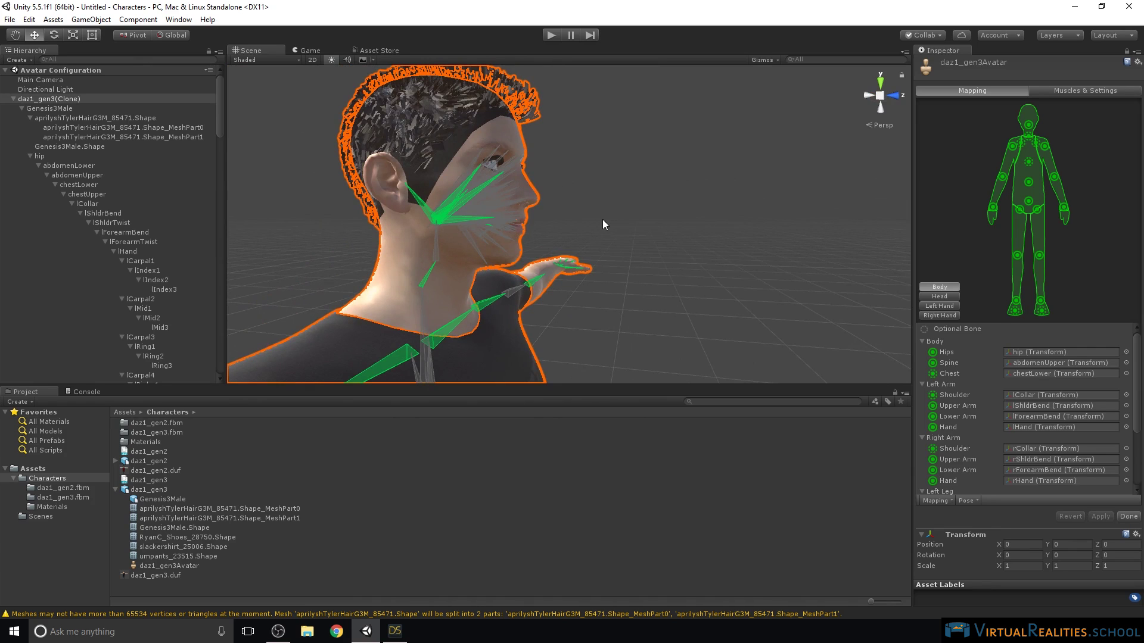
{"action": "scroll", "coordinate": [612, 229], "scroll_direction": "down", "scroll_amount": 5}
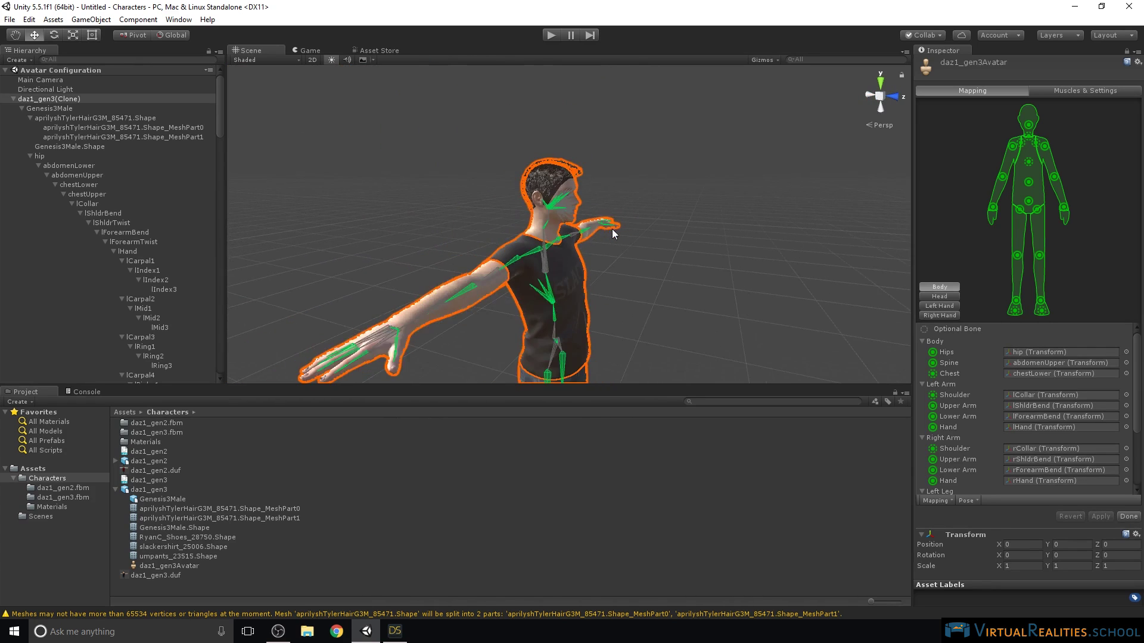
{"action": "scroll", "coordinate": [602, 223], "scroll_direction": "up", "scroll_amount": 2}
{"action": "scroll", "coordinate": [600, 214], "scroll_direction": "up", "scroll_amount": 4}
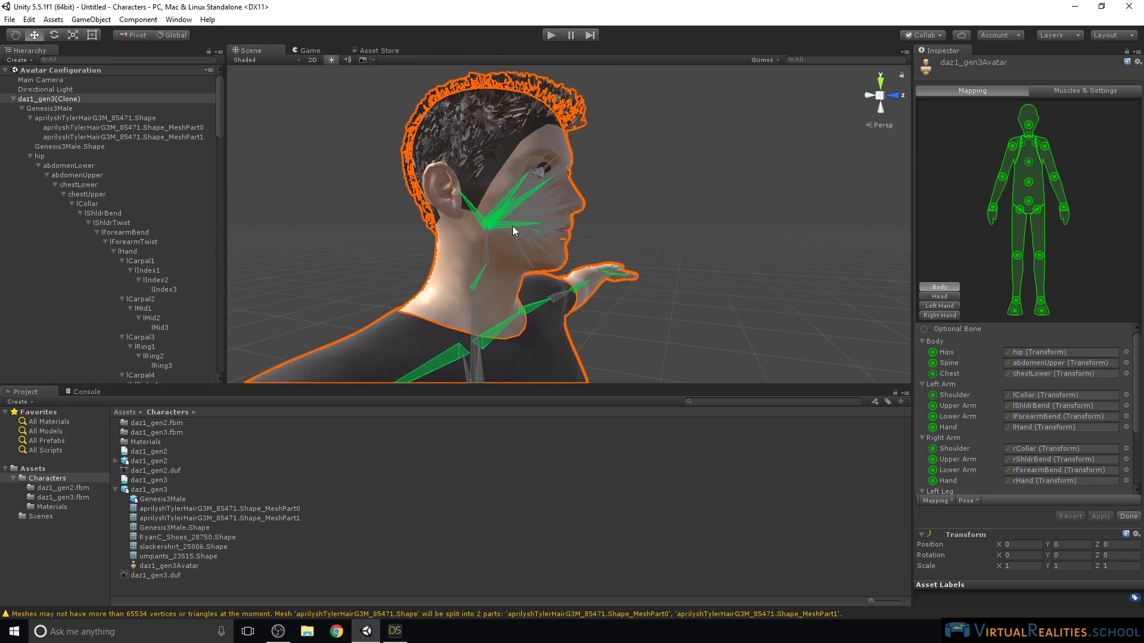
{"action": "left_click_drag", "start_coordinate": [512, 226], "coordinate": [531, 249], "text": "alt"}
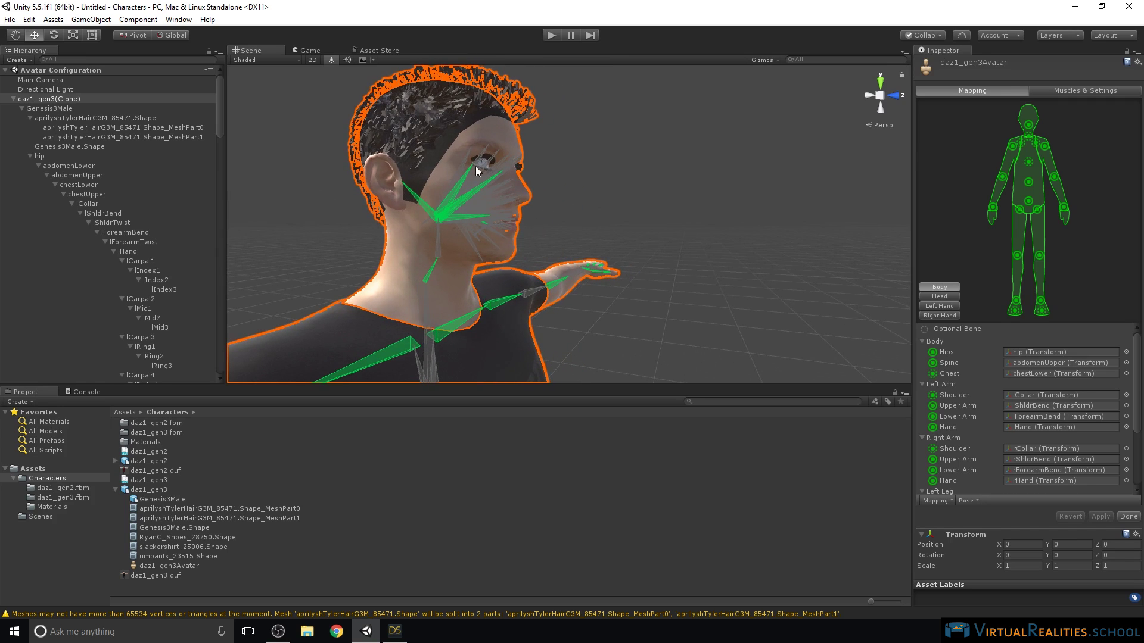
{"action": "left_click_drag", "start_coordinate": [476, 166], "coordinate": [426, 235], "text": "alt"}
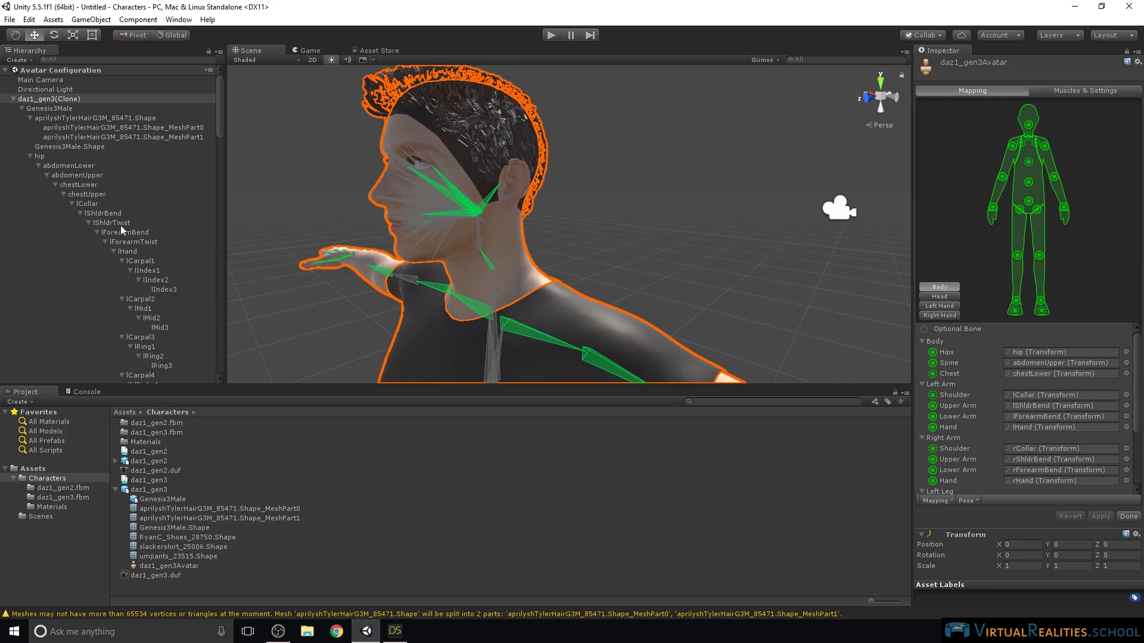
{"action": "scroll", "coordinate": [133, 270], "scroll_direction": "down", "scroll_amount": 10}
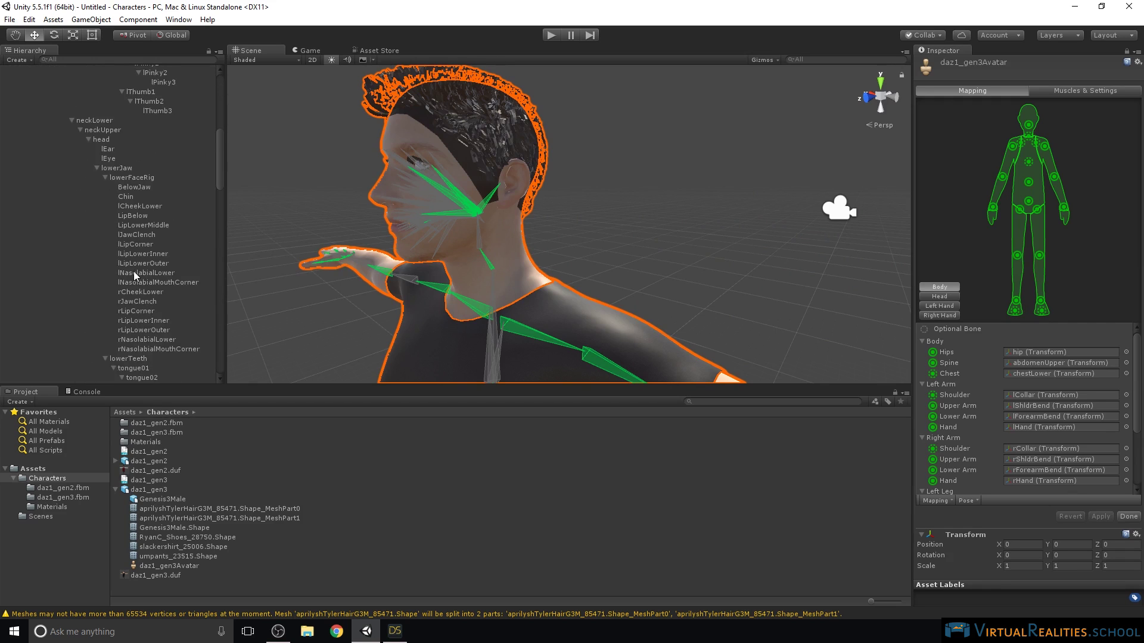
{"action": "scroll", "coordinate": [133, 271], "scroll_direction": "down", "scroll_amount": 15}
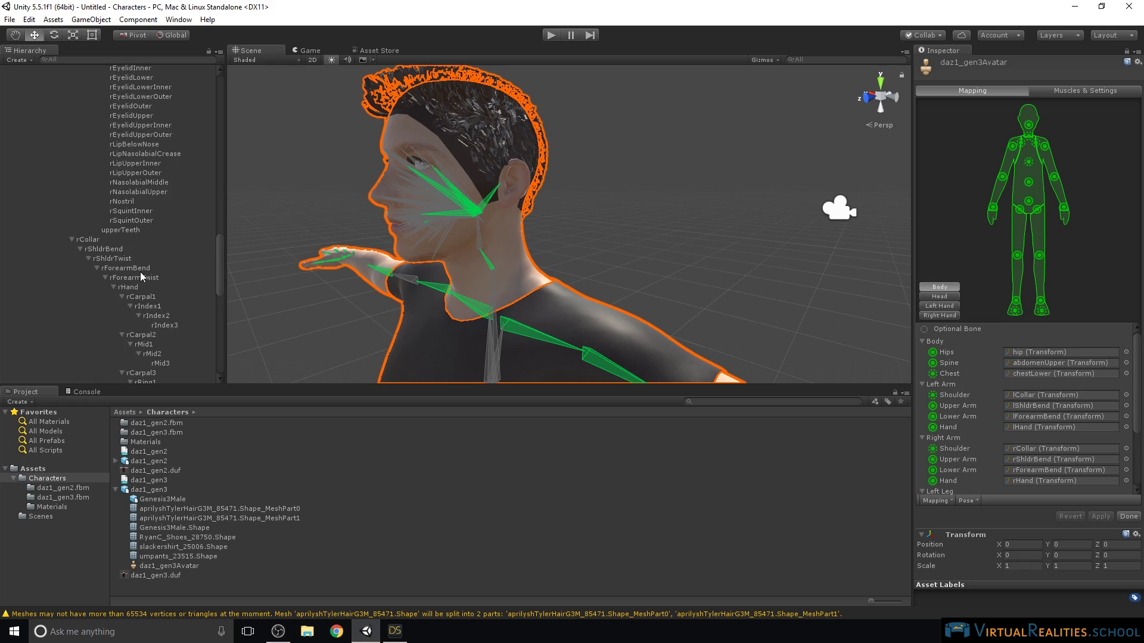
{"action": "scroll", "coordinate": [140, 272], "scroll_direction": "up", "scroll_amount": 20}
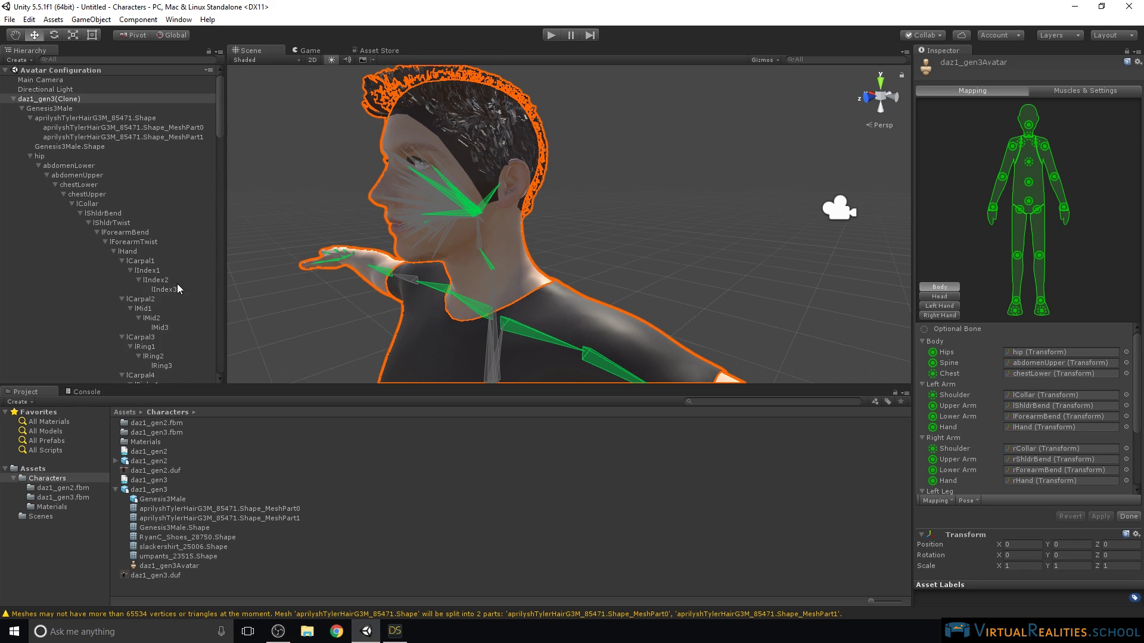
{"action": "scroll", "coordinate": [167, 287], "scroll_direction": "down", "scroll_amount": 20}
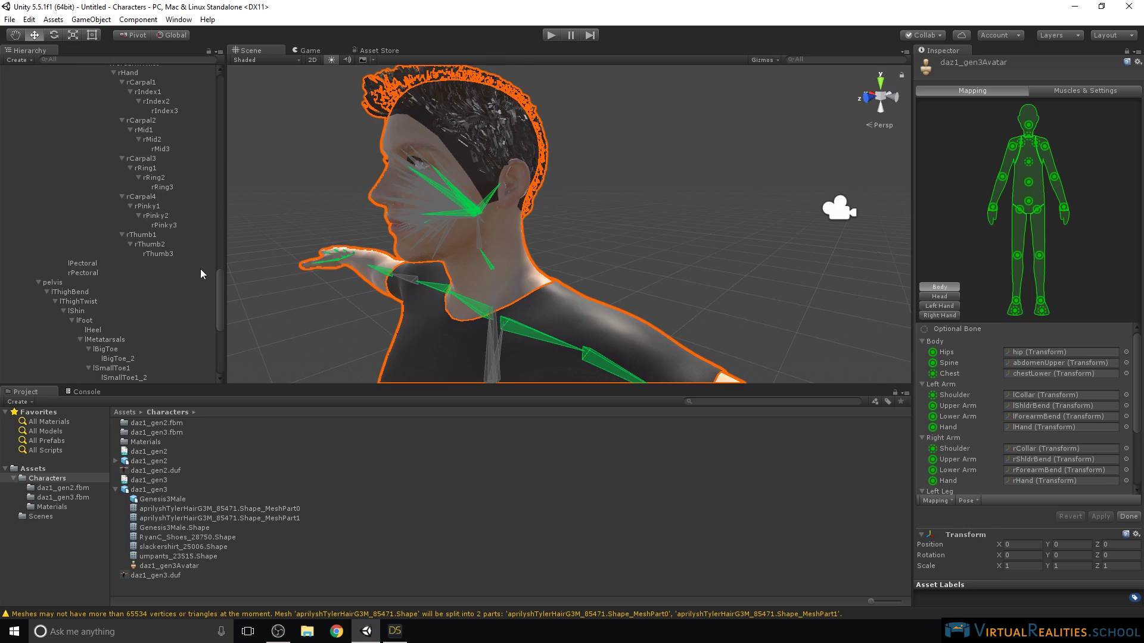
{"action": "scroll", "coordinate": [216, 291], "scroll_direction": "up", "scroll_amount": 20}
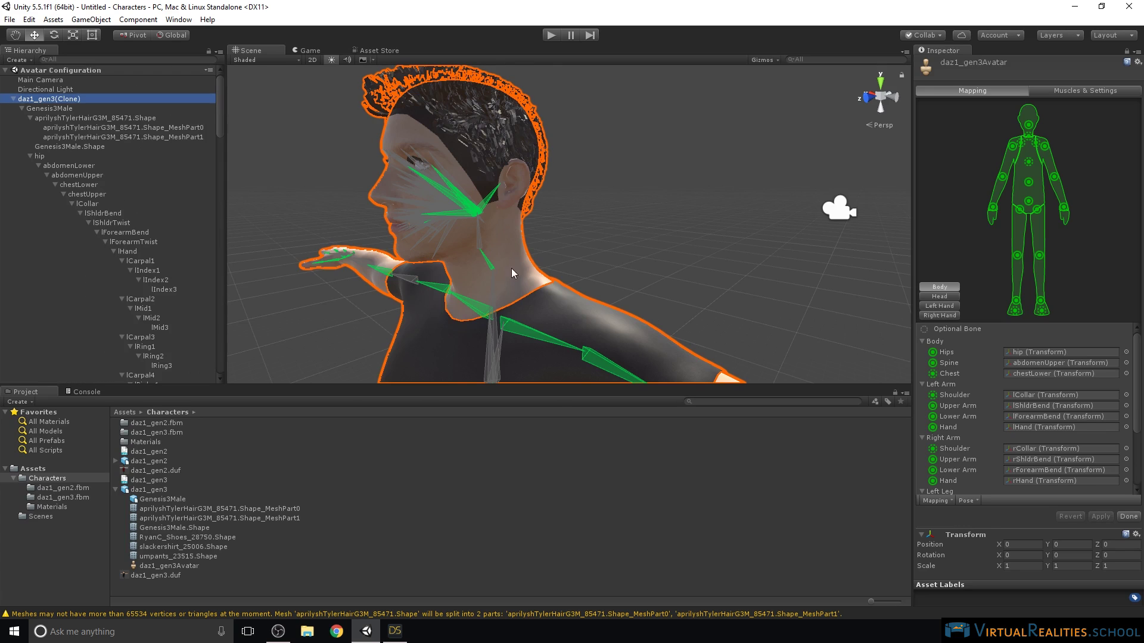
{"action": "left_click_drag", "start_coordinate": [511, 268], "coordinate": [534, 214], "text": "alt"}
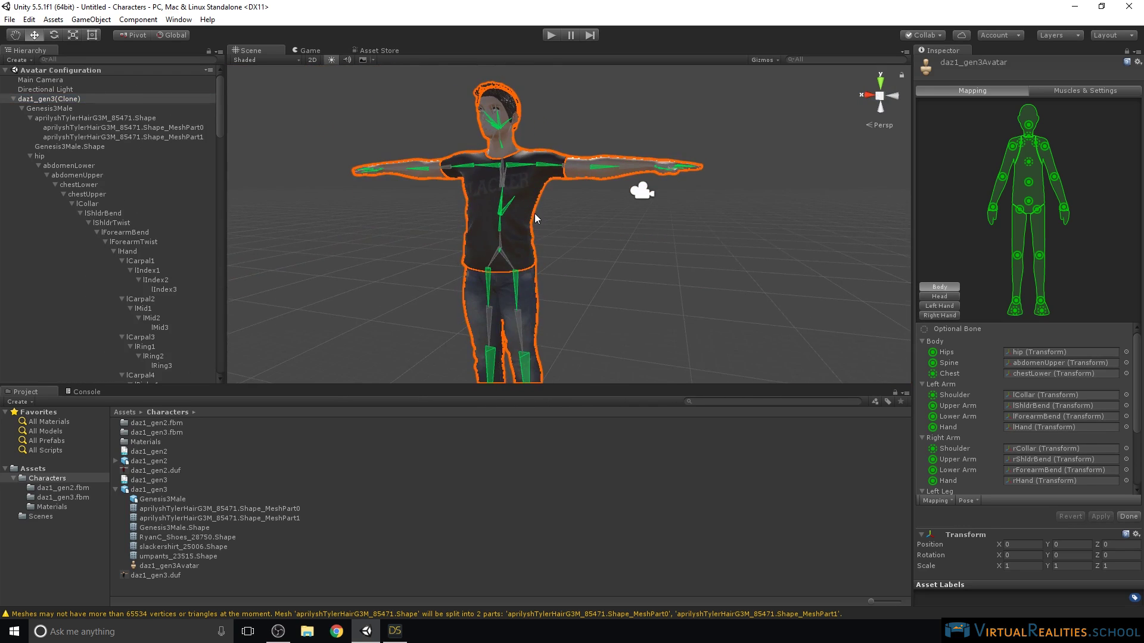
{"action": "scroll", "coordinate": [534, 213], "scroll_direction": "down", "scroll_amount": 2}
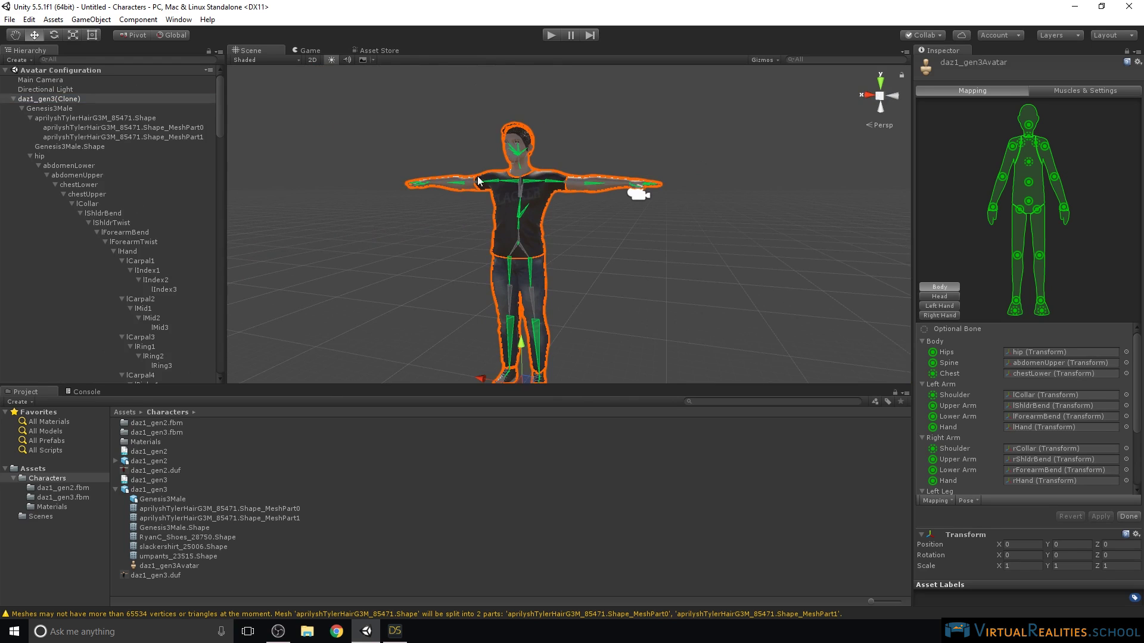
{"action": "scroll", "coordinate": [466, 311], "scroll_direction": "down", "scroll_amount": 1}
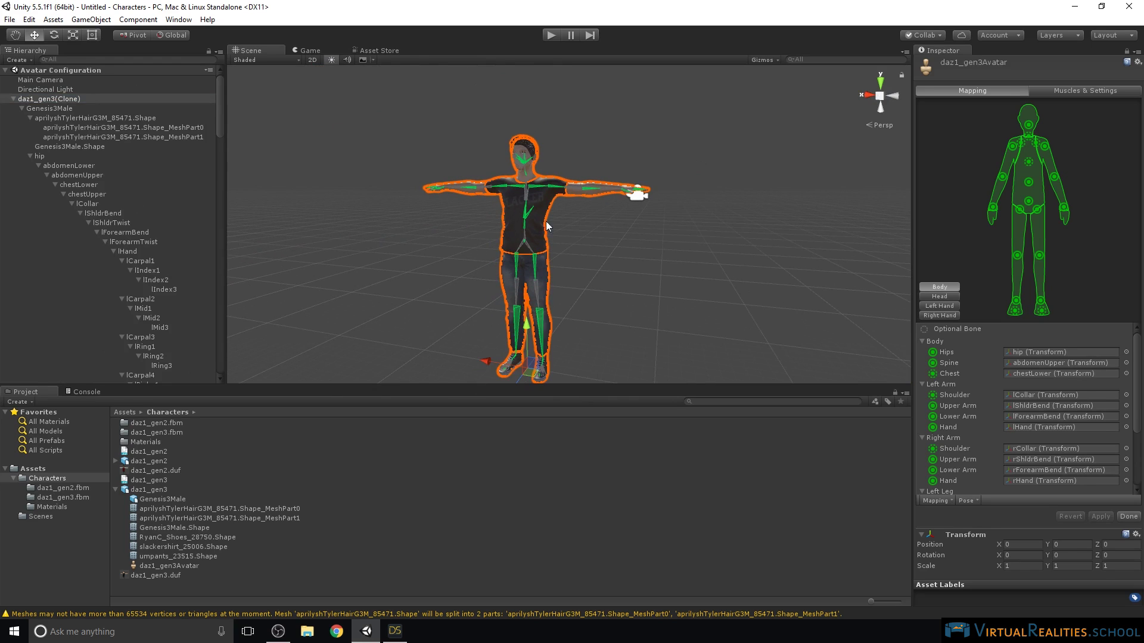
{"action": "left_click_drag", "start_coordinate": [562, 163], "coordinate": [516, 188], "text": "alt"}
{"action": "scroll", "coordinate": [516, 189], "scroll_direction": "up", "scroll_amount": 2}
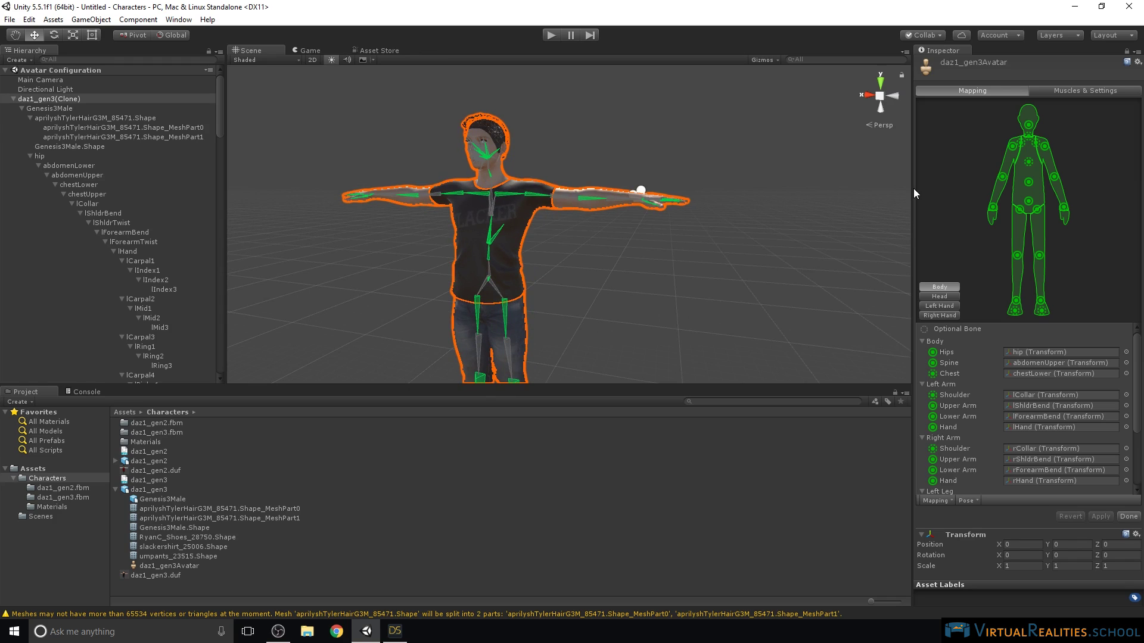
- Finish the avatar mapping and add daz1_gen3 to the scene Hierarchy
{"action": "left_click", "coordinate": [1129, 516]}
{"action": "left_click_drag", "start_coordinate": [557, 168], "coordinate": [428, 177], "text": "alt"}
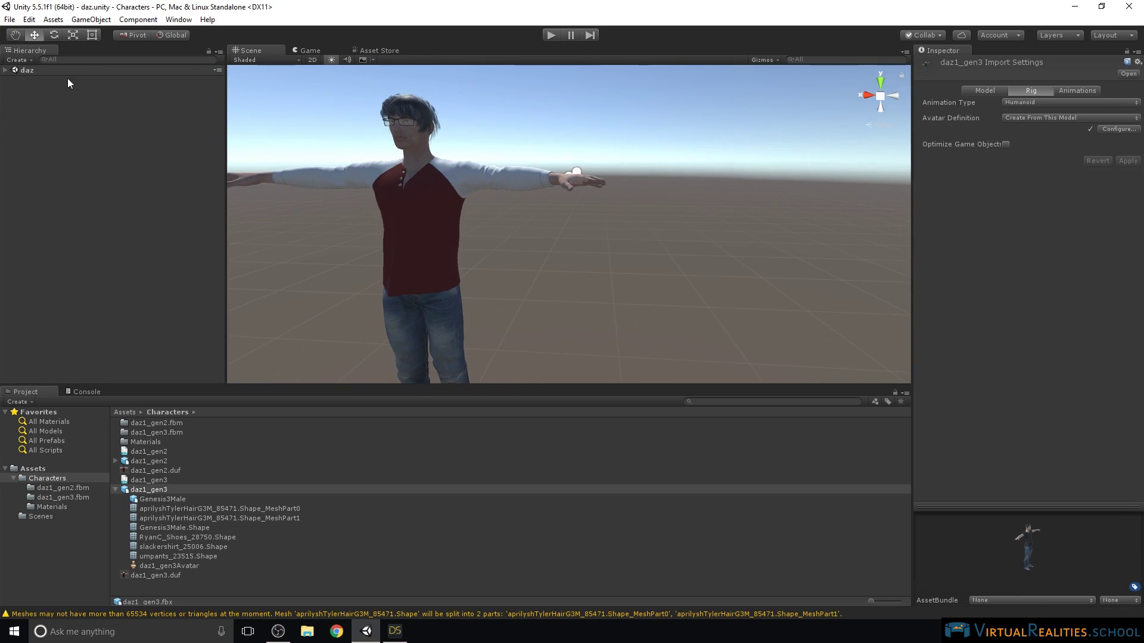
{"action": "left_click", "coordinate": [115, 486]}
{"action": "left_click_drag", "start_coordinate": [143, 489], "coordinate": [70, 152]}
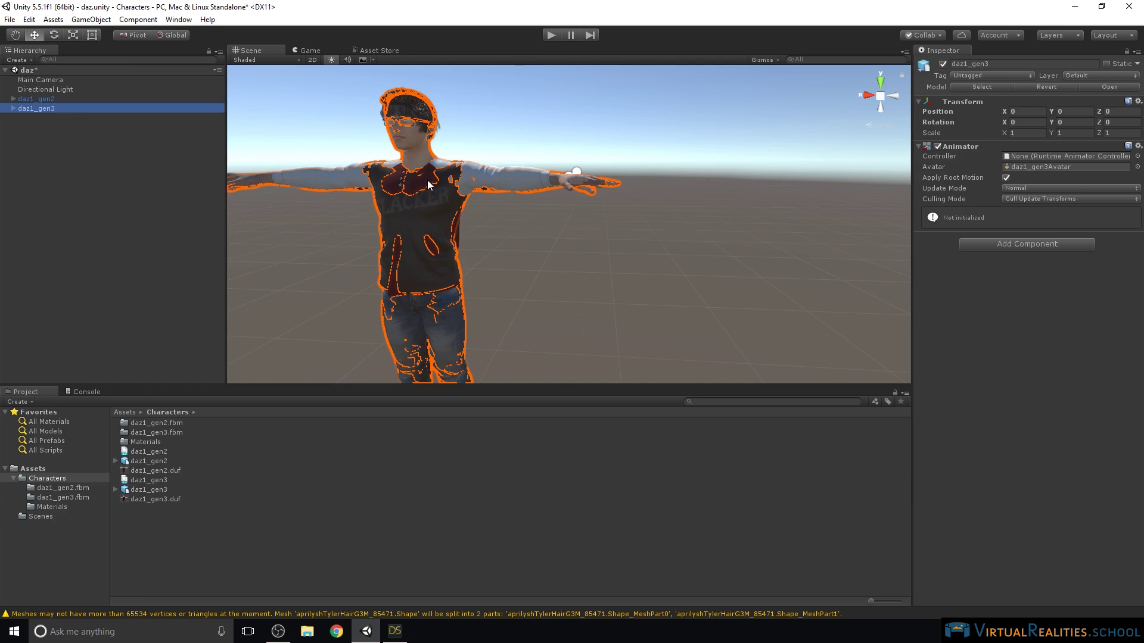
{"action": "scroll", "coordinate": [427, 180], "scroll_direction": "down", "scroll_amount": 3}
{"action": "left_click_drag", "start_coordinate": [490, 262], "coordinate": [522, 271], "text": "alt"}
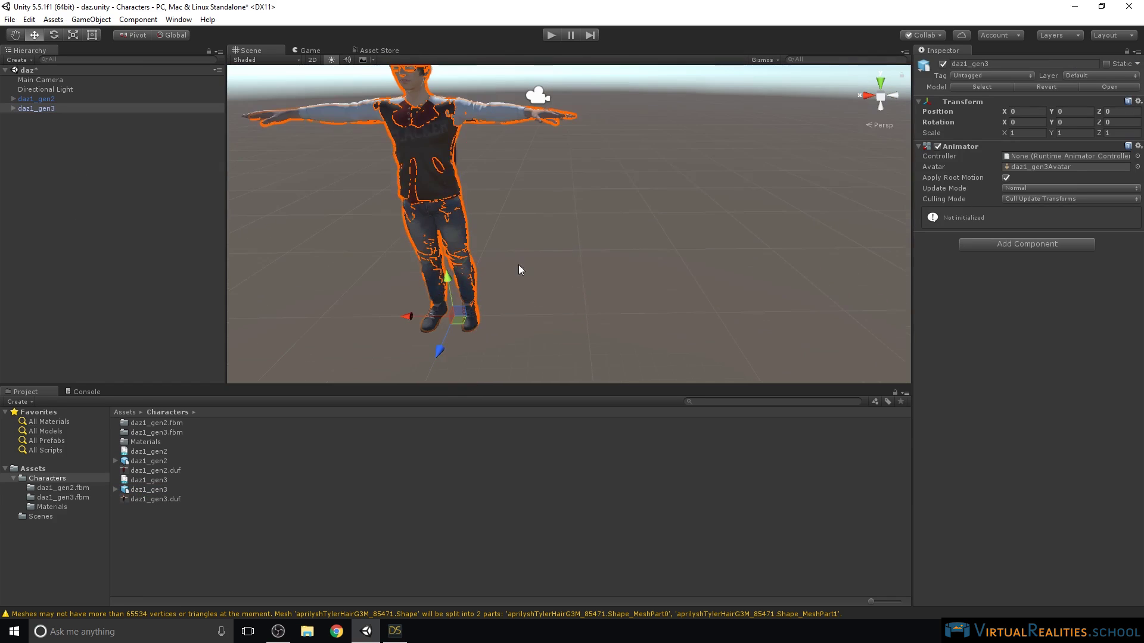
- Move daz1_gen3 along X to about -1.89, beside daz1_gen2
{"action": "left_click_drag", "start_coordinate": [409, 319], "coordinate": [659, 287]}
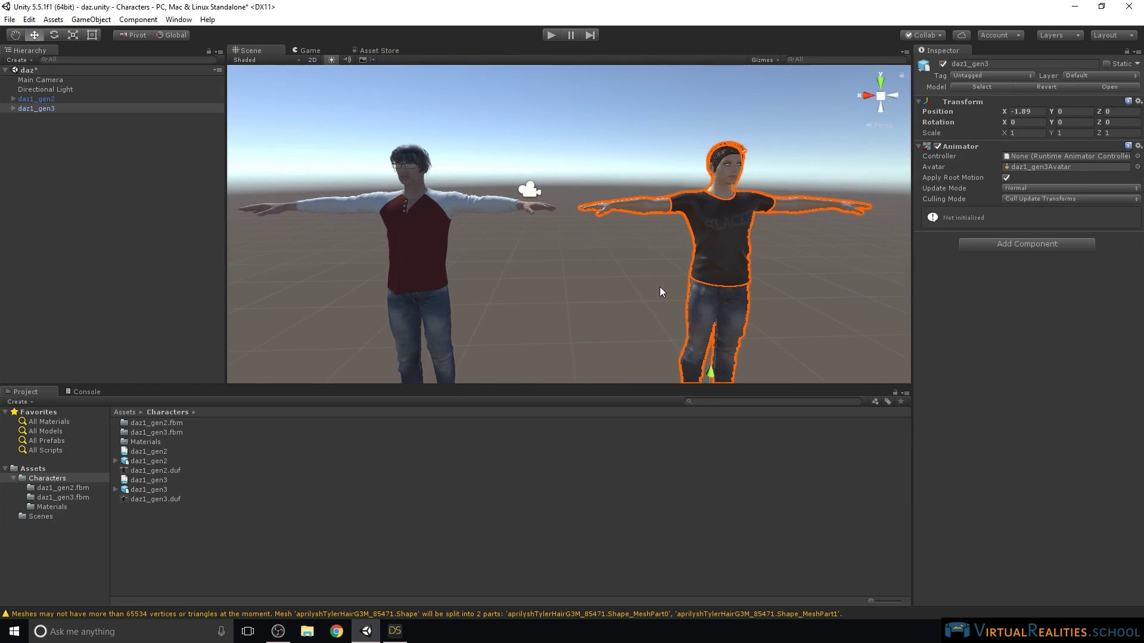
{"action": "middle_click_drag", "start_coordinate": [660, 287], "coordinate": [516, 202]}
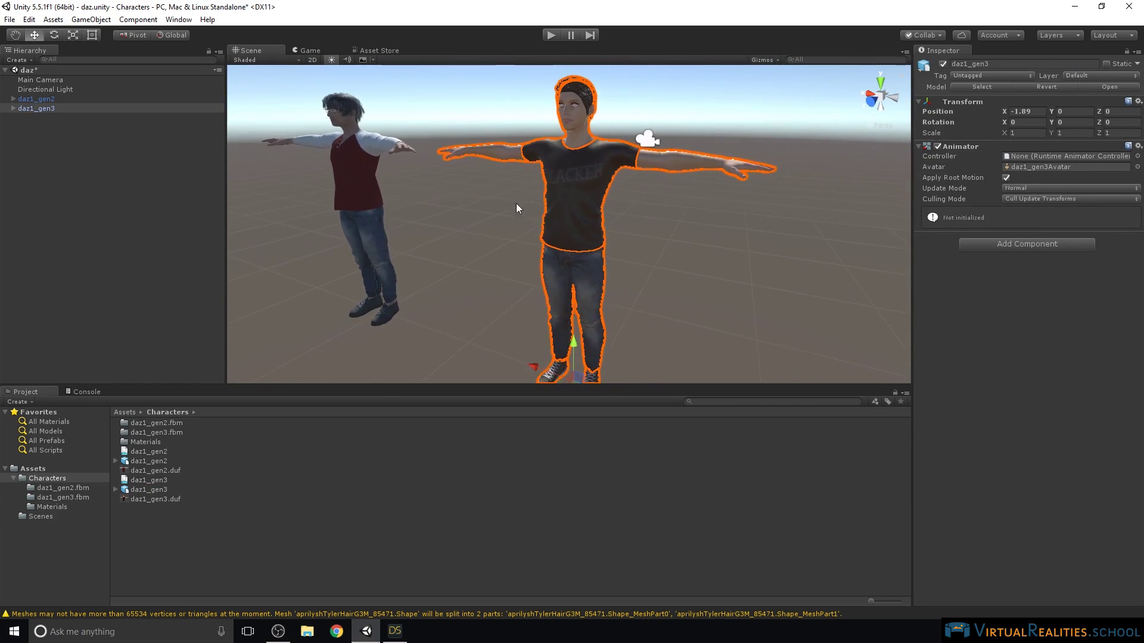
{"action": "scroll", "coordinate": [537, 137], "scroll_direction": "up", "scroll_amount": 6}
{"action": "scroll", "coordinate": [546, 145], "scroll_direction": "up", "scroll_amount": 8}
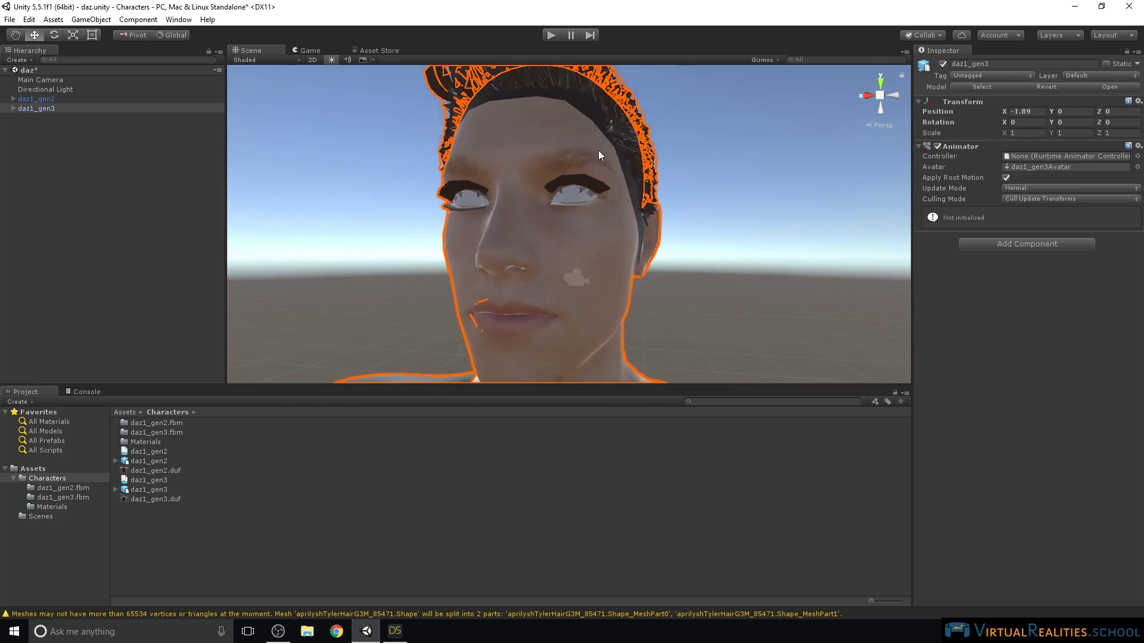
{"action": "scroll", "coordinate": [598, 155], "scroll_direction": "down", "scroll_amount": 8}
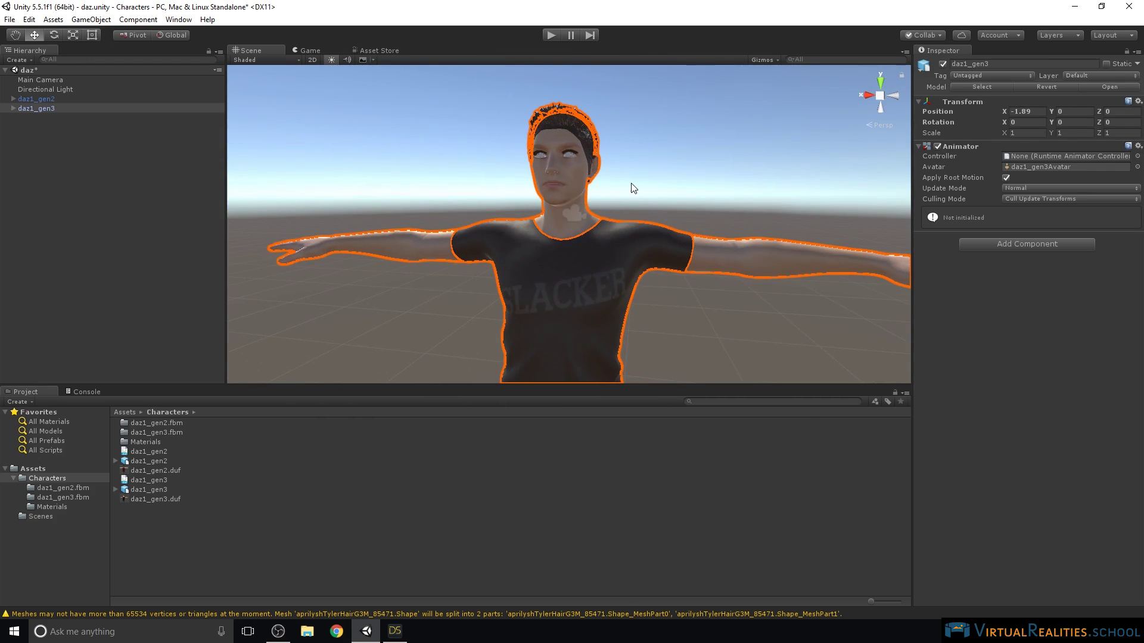
{"action": "left_click", "coordinate": [547, 273]}
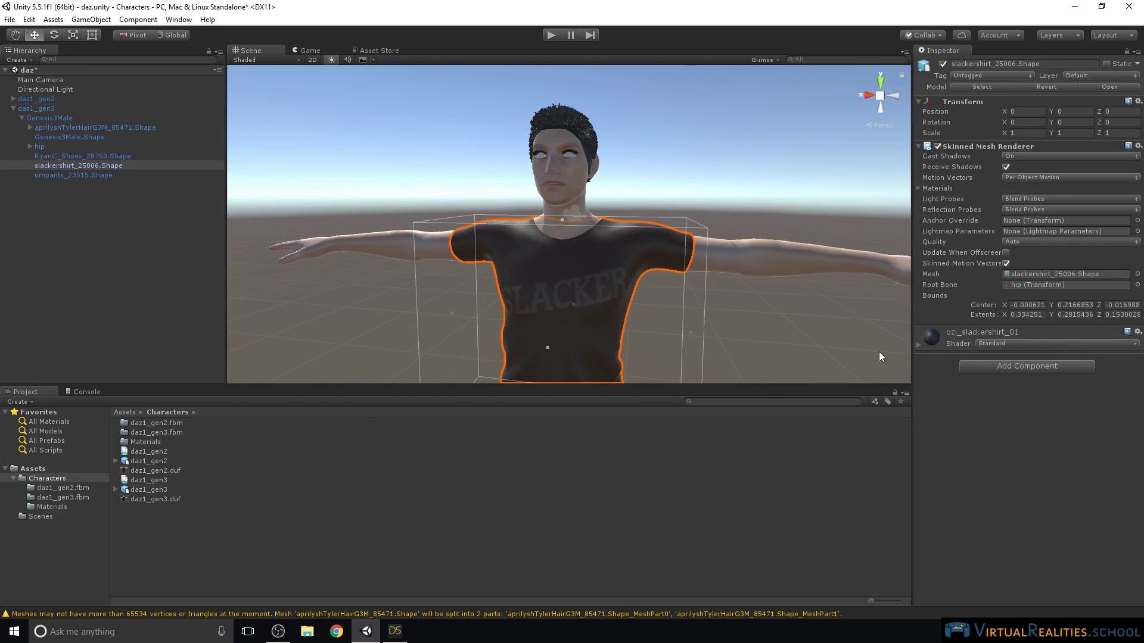
- Lower Smoothness on the ozi_slackershirt_01 shirt and RyEddie_torso_1002 materials
{"action": "left_click", "coordinate": [919, 345]}
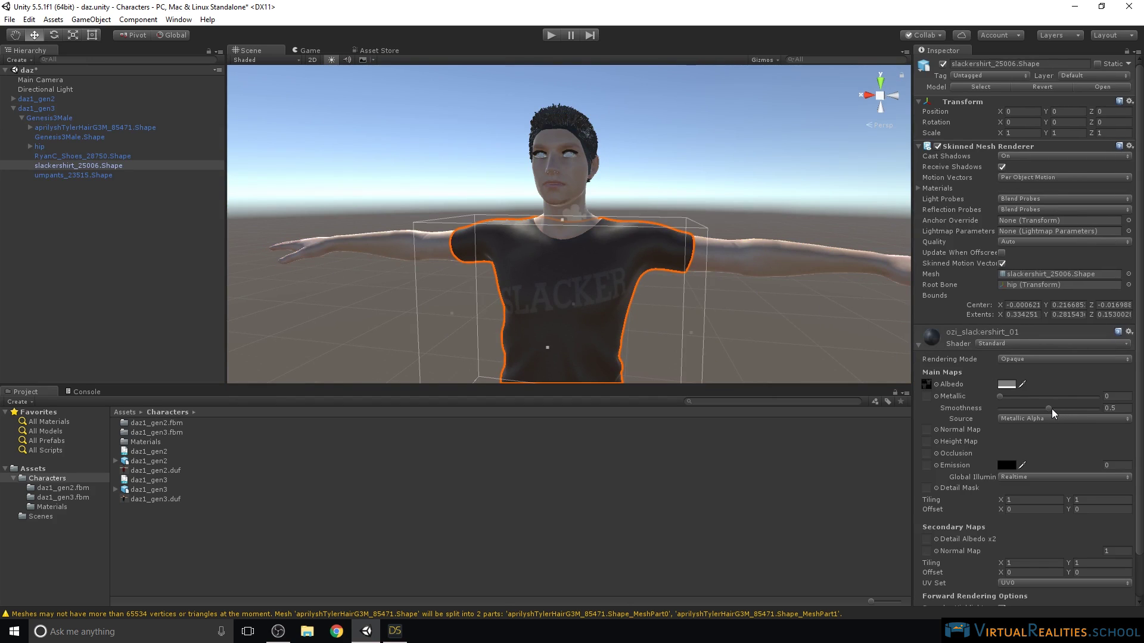
{"action": "left_click_drag", "start_coordinate": [1049, 408], "coordinate": [1015, 417]}
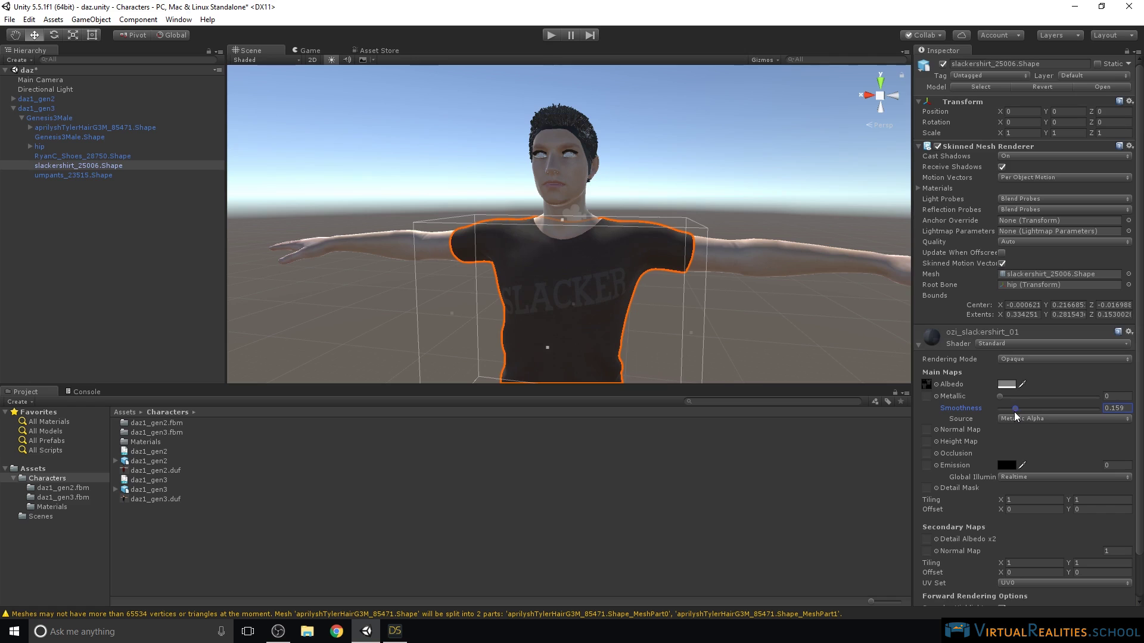
{"action": "middle_click_drag", "start_coordinate": [767, 283], "coordinate": [787, 240]}
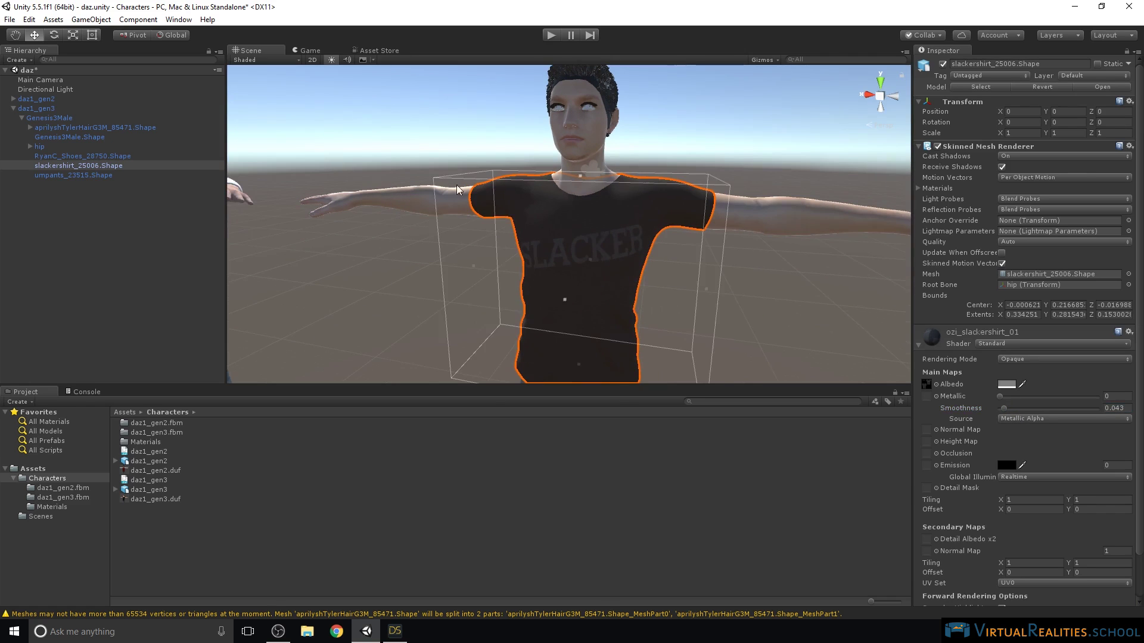
{"action": "left_click", "coordinate": [415, 200]}
{"action": "left_click", "coordinate": [413, 196]}
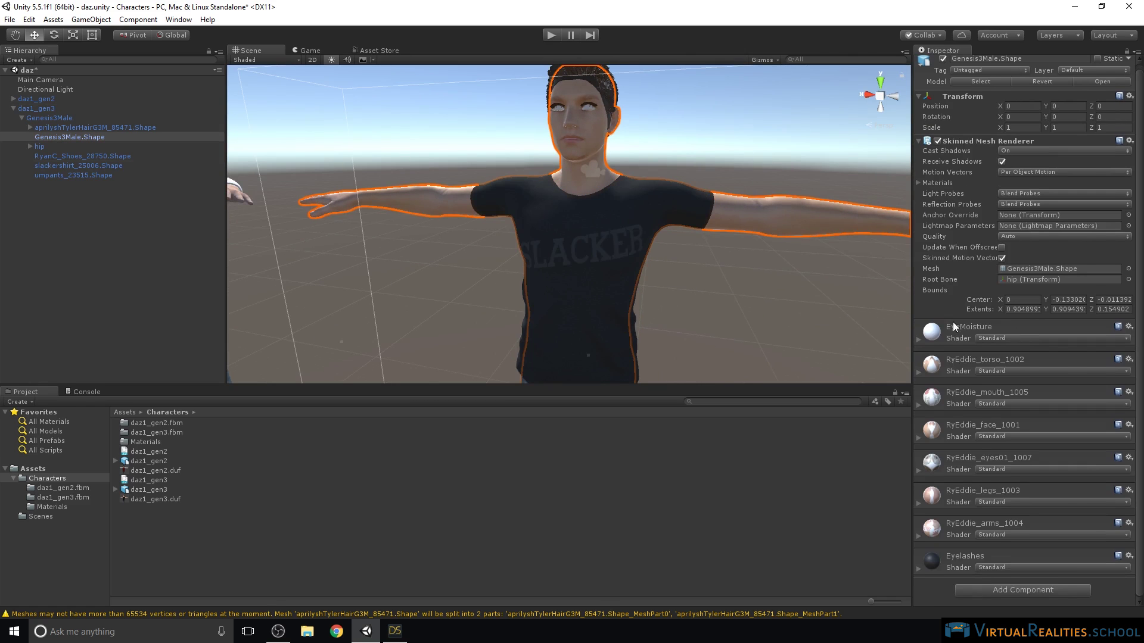
{"action": "left_click", "coordinate": [920, 373]}
{"action": "scroll", "coordinate": [923, 375], "scroll_direction": "down", "scroll_amount": 3}
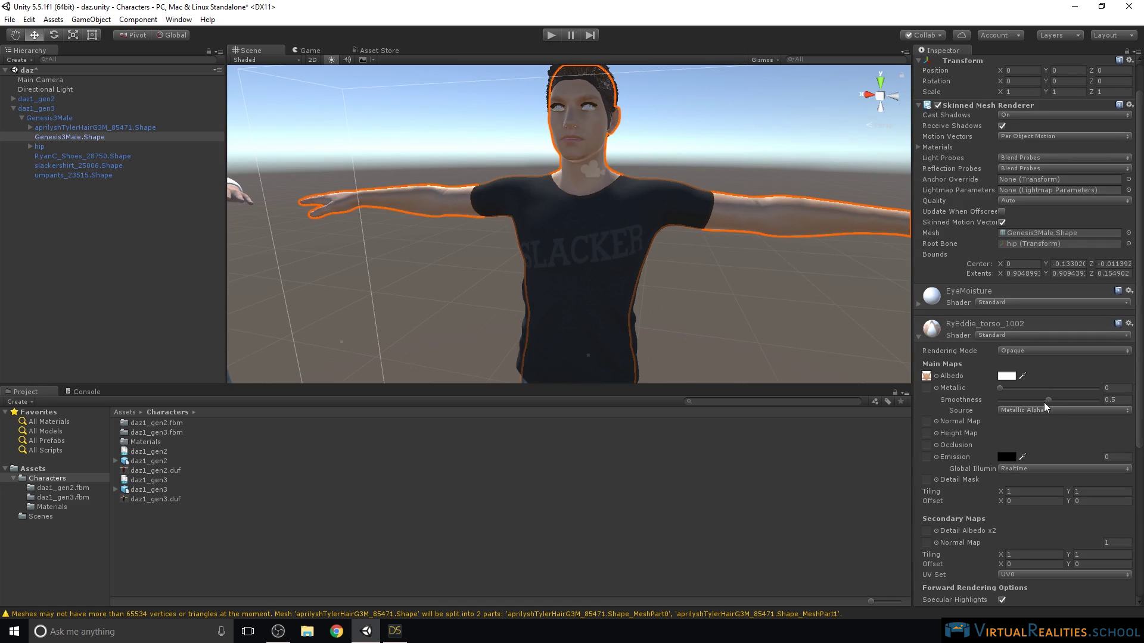
{"action": "left_click_drag", "start_coordinate": [1048, 399], "coordinate": [1008, 407]}
{"action": "left_click", "coordinate": [918, 336]}
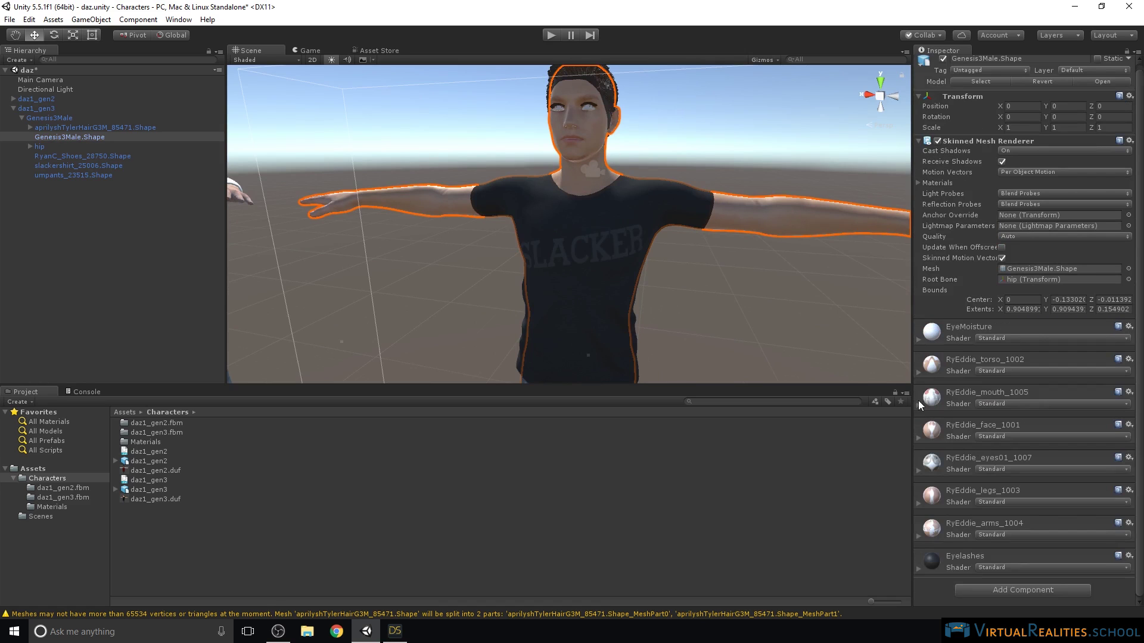
- Lower the mouth material's Smoothness to 0.104 and the face's to 0.08
{"action": "left_click", "coordinate": [918, 407]}
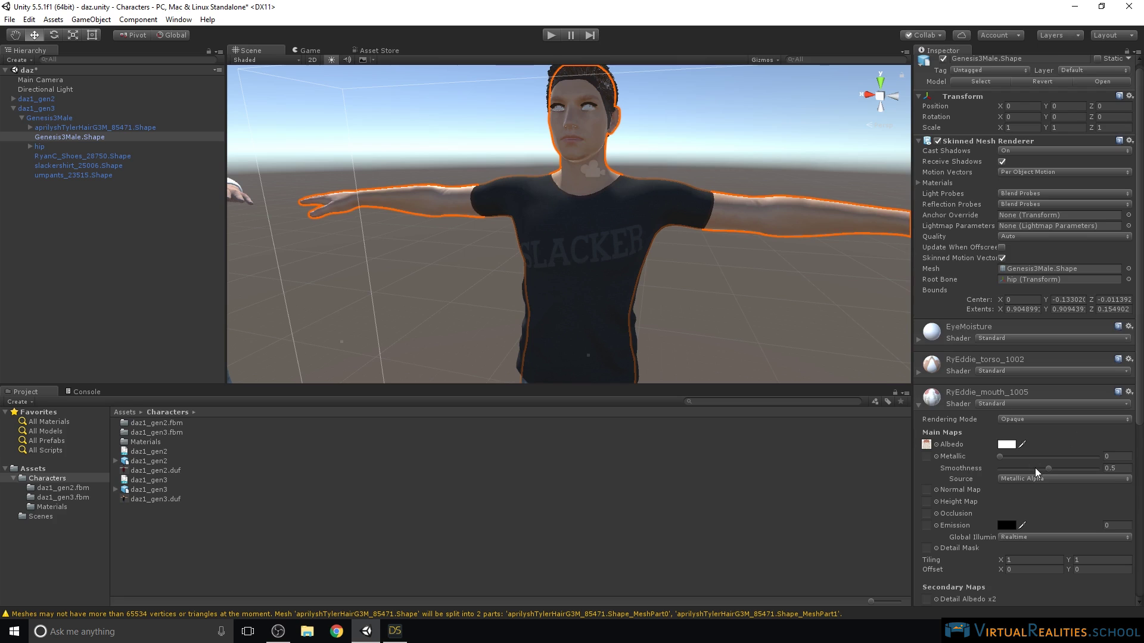
{"action": "left_click_drag", "start_coordinate": [1036, 469], "coordinate": [1011, 471]}
{"action": "left_click", "coordinate": [920, 407]}
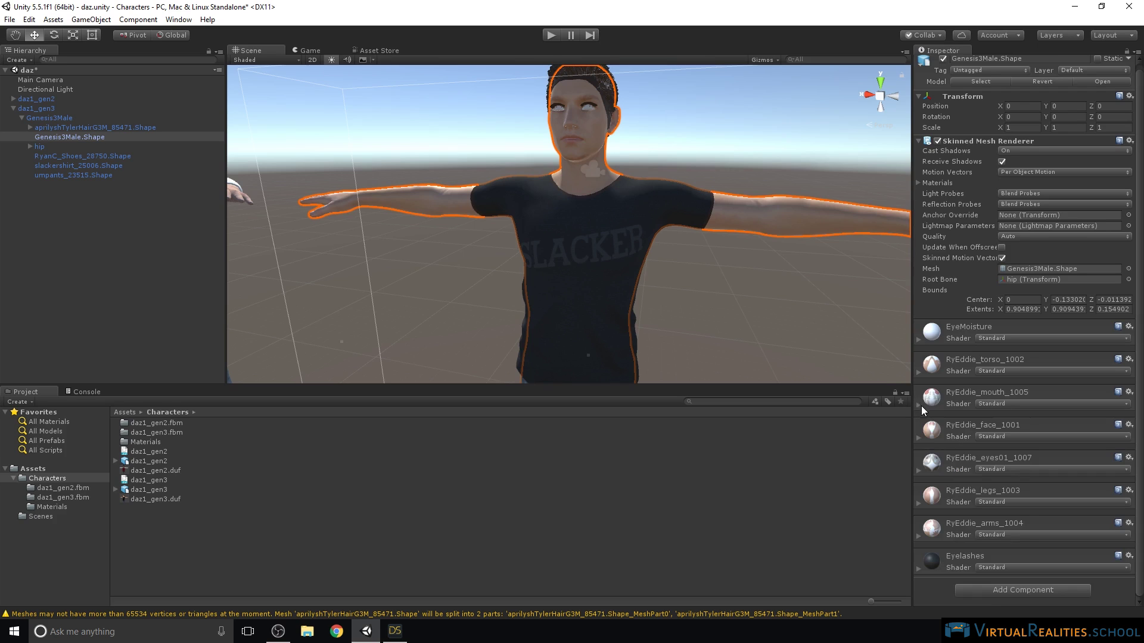
{"action": "left_click", "coordinate": [918, 439]}
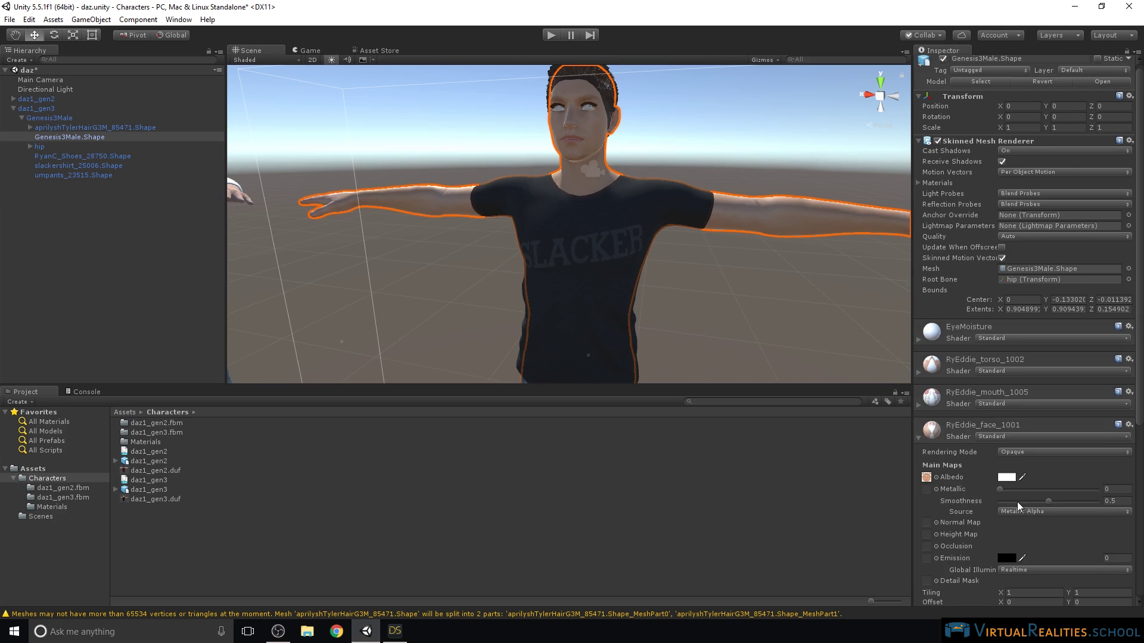
{"action": "left_click_drag", "start_coordinate": [1018, 503], "coordinate": [1007, 502]}
{"action": "left_click", "coordinate": [919, 440]}
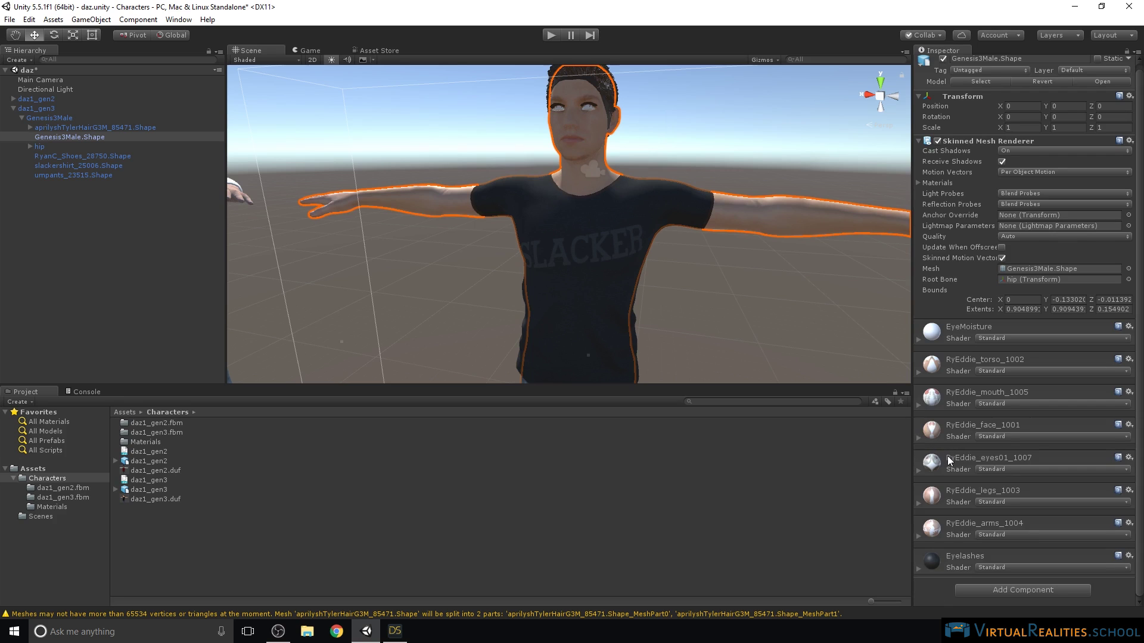
- Lower the legs material's Smoothness to 0.05 and the arms' to 0.031
{"action": "left_click", "coordinate": [918, 504]}
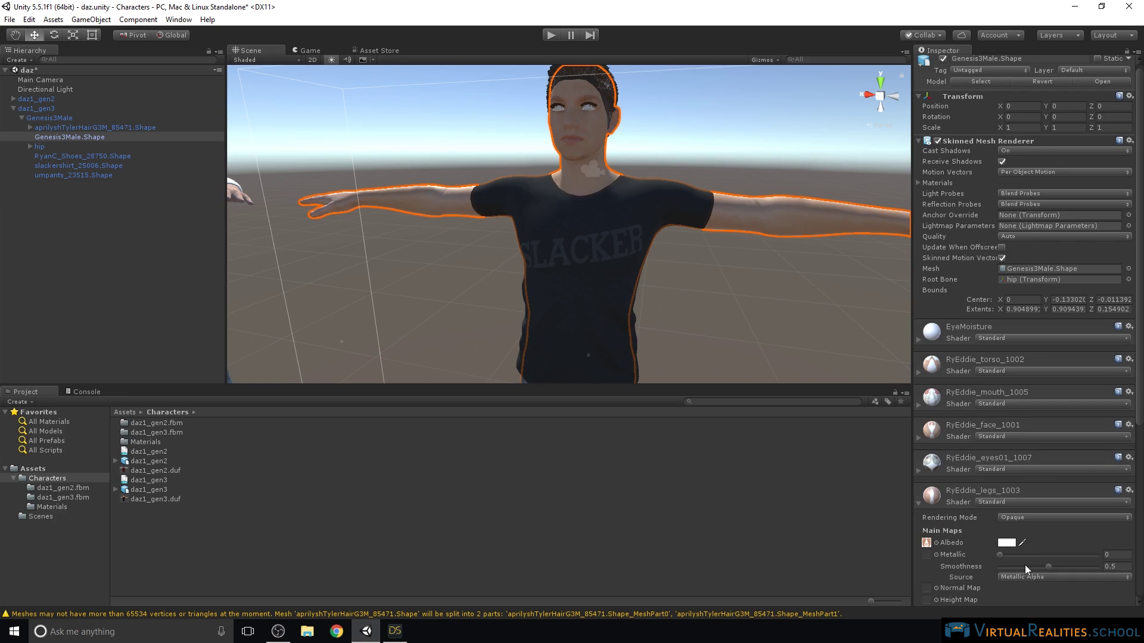
{"action": "left_click_drag", "start_coordinate": [1024, 566], "coordinate": [1006, 567]}
{"action": "scroll", "coordinate": [998, 559], "scroll_direction": "down", "scroll_amount": 5}
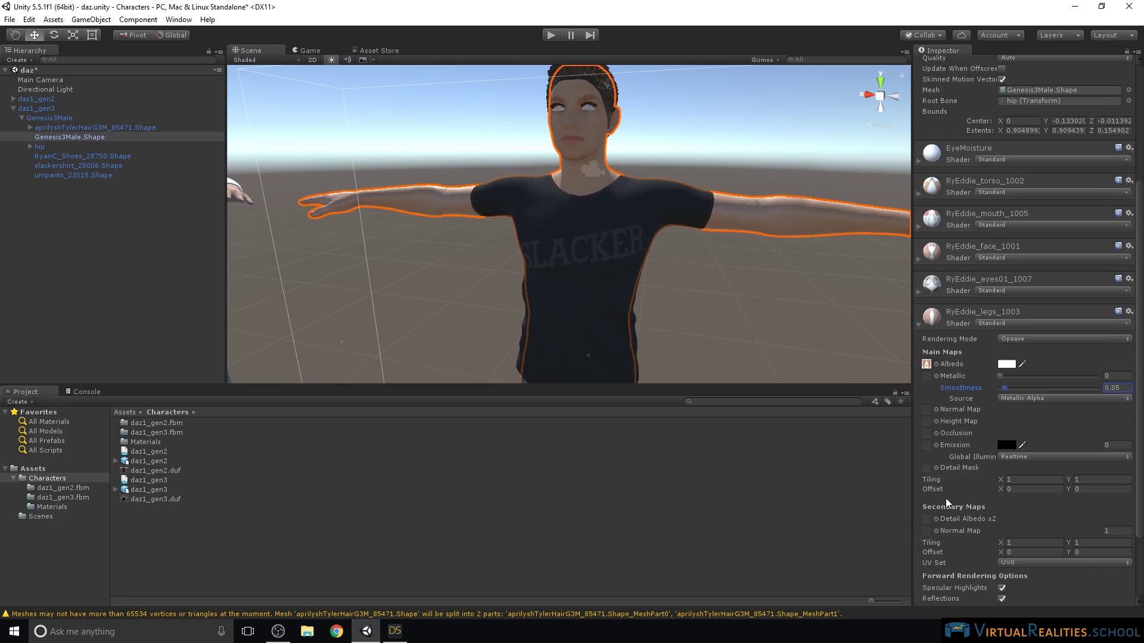
{"action": "left_click", "coordinate": [919, 324]}
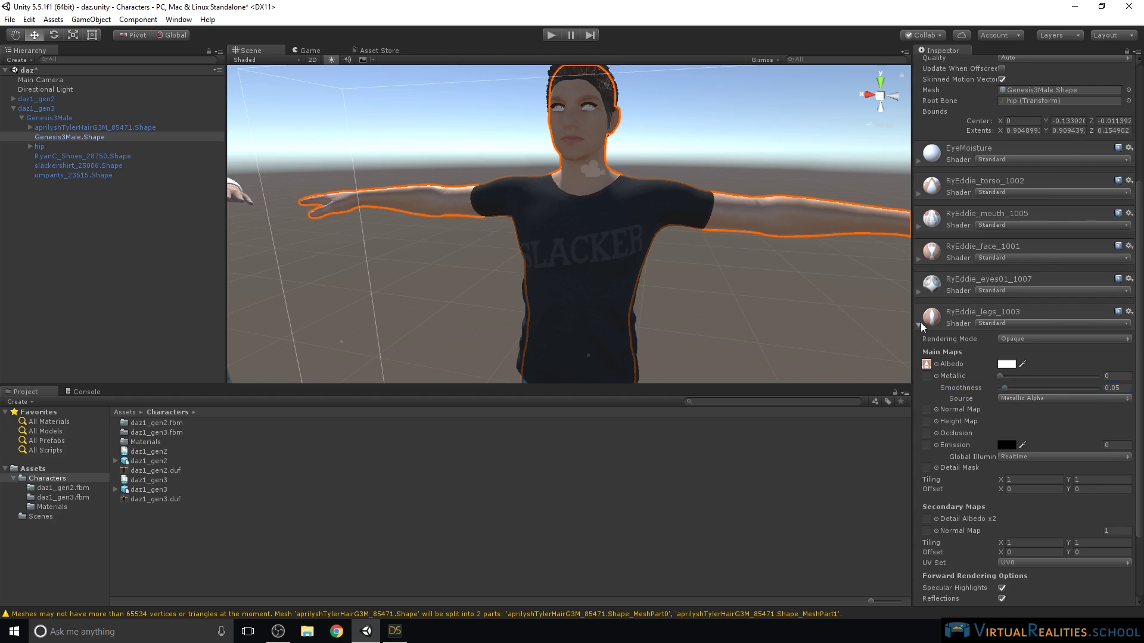
{"action": "left_click", "coordinate": [918, 536]}
{"action": "scroll", "coordinate": [983, 554], "scroll_direction": "down", "scroll_amount": 3}
{"action": "left_click_drag", "start_coordinate": [1047, 493], "coordinate": [1005, 500]}
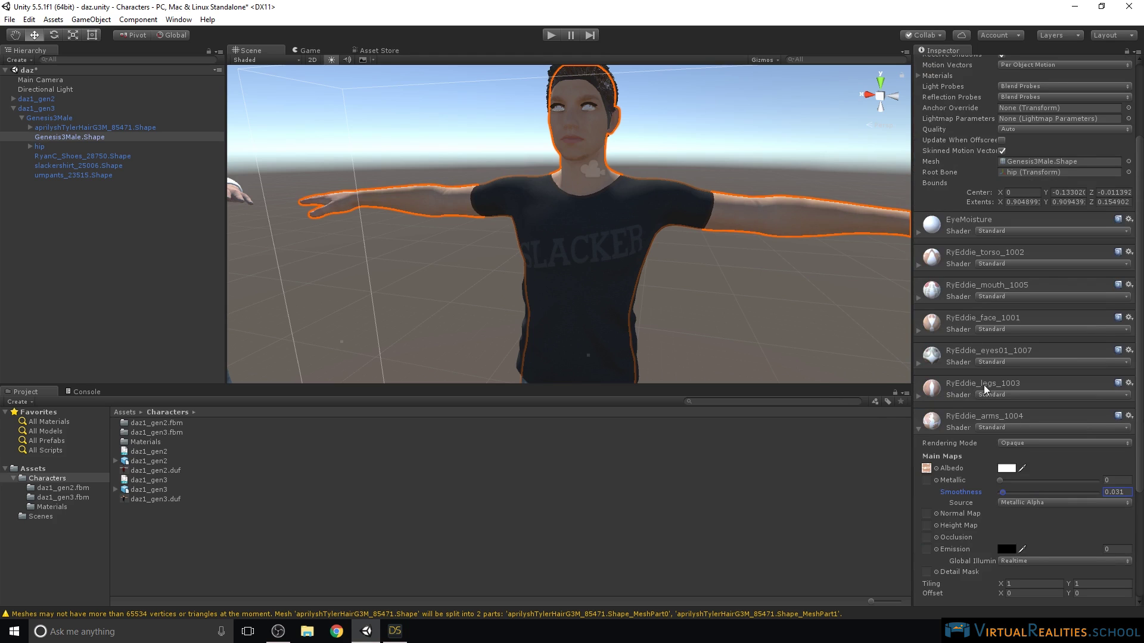
{"action": "left_click", "coordinate": [918, 428]}
{"action": "left_click_drag", "start_coordinate": [713, 277], "coordinate": [788, 260], "text": "alt"}
{"action": "left_click_drag", "start_coordinate": [688, 245], "coordinate": [606, 217], "text": "alt"}
{"action": "scroll", "coordinate": [524, 232], "scroll_direction": "up", "scroll_amount": 5}
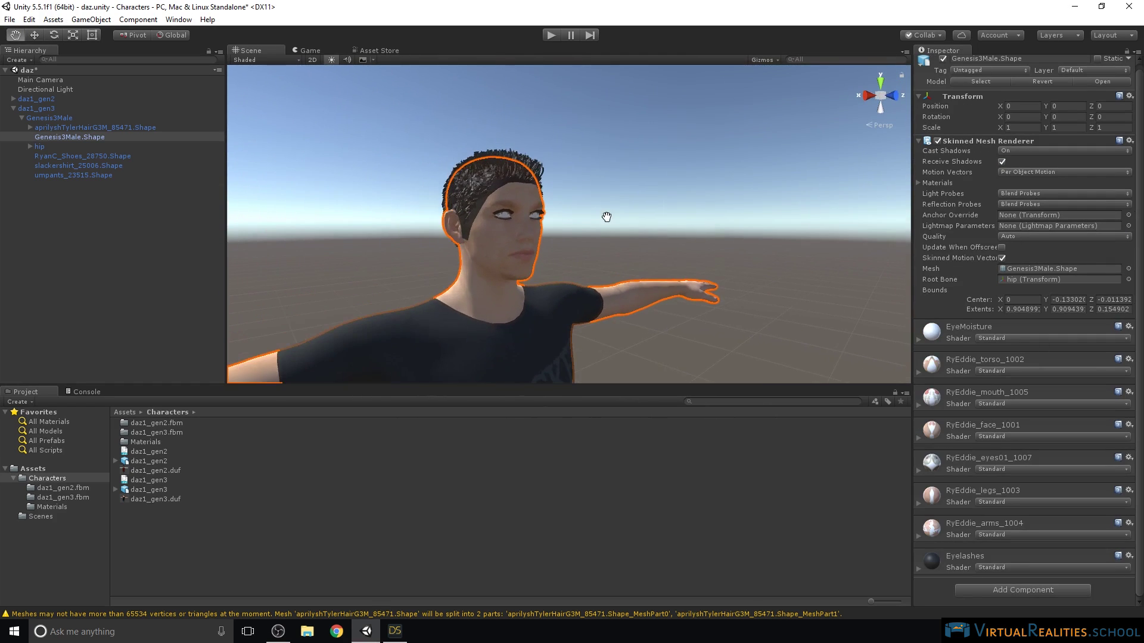
- Select Genesis3Male.Shape and set its EyeMoisture material's Smoothness to 0
{"action": "scroll", "coordinate": [525, 179], "scroll_direction": "up", "scroll_amount": 3}
{"action": "scroll", "coordinate": [563, 184], "scroll_direction": "up", "scroll_amount": 2}
{"action": "scroll", "coordinate": [564, 188], "scroll_direction": "up", "scroll_amount": 2}
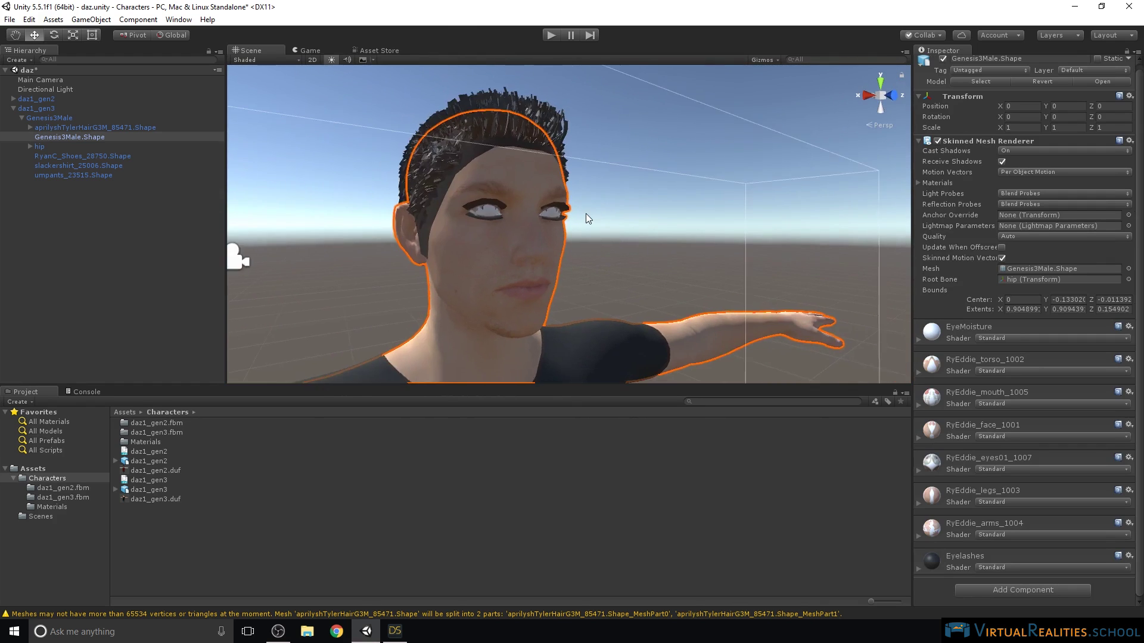
{"action": "left_click", "coordinate": [489, 212]}
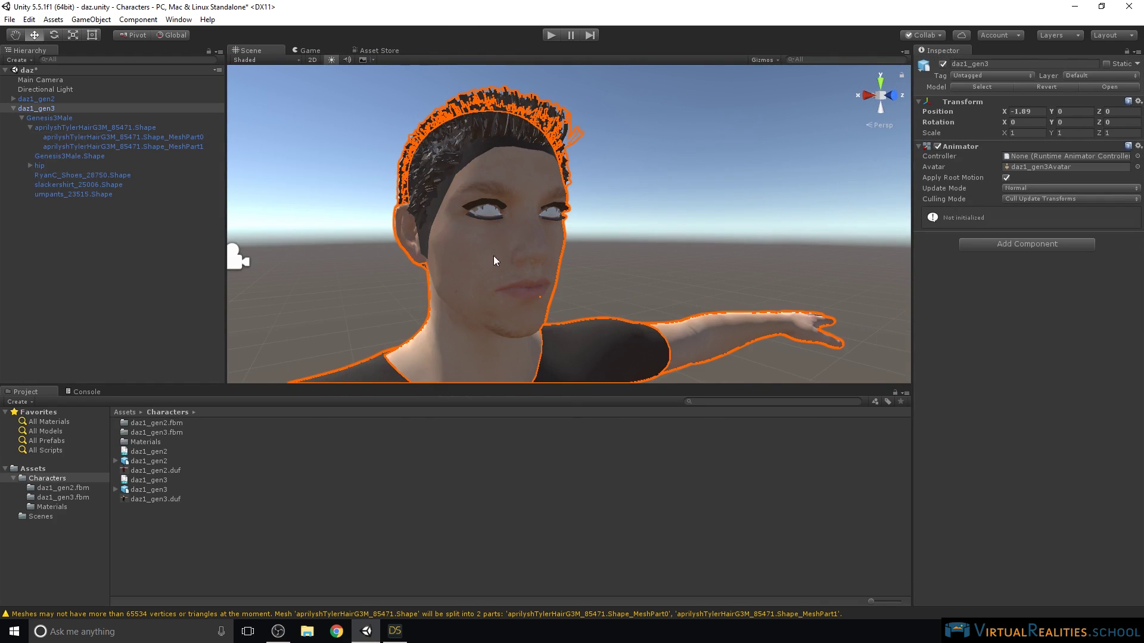
{"action": "left_click", "coordinate": [484, 213]}
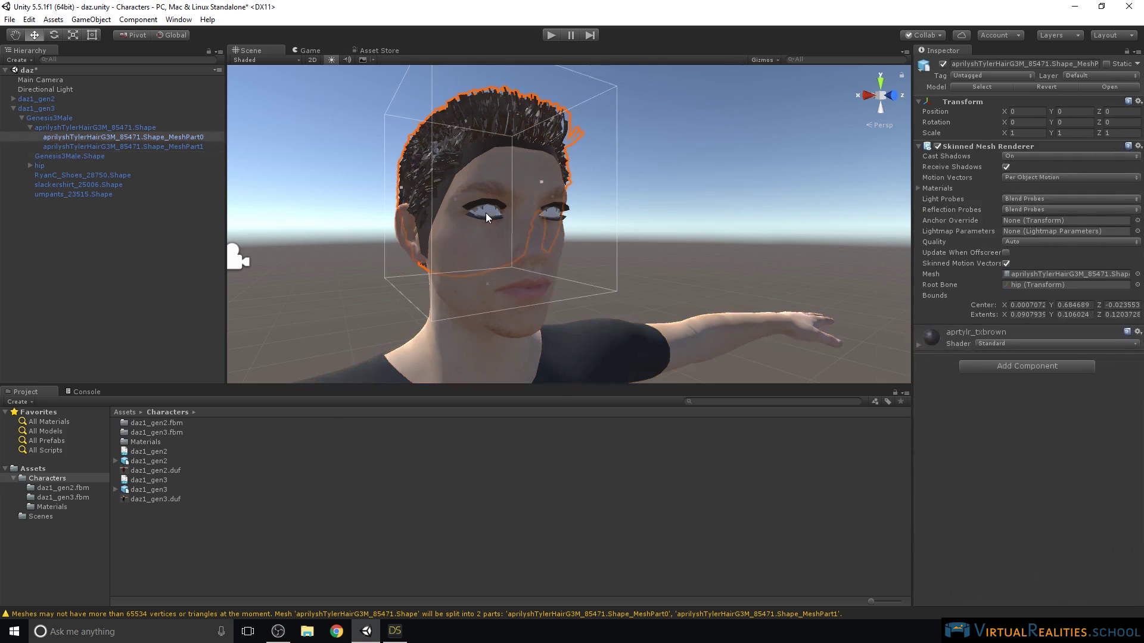
{"action": "left_click", "coordinate": [87, 127]}
{"action": "left_click", "coordinate": [53, 156]}
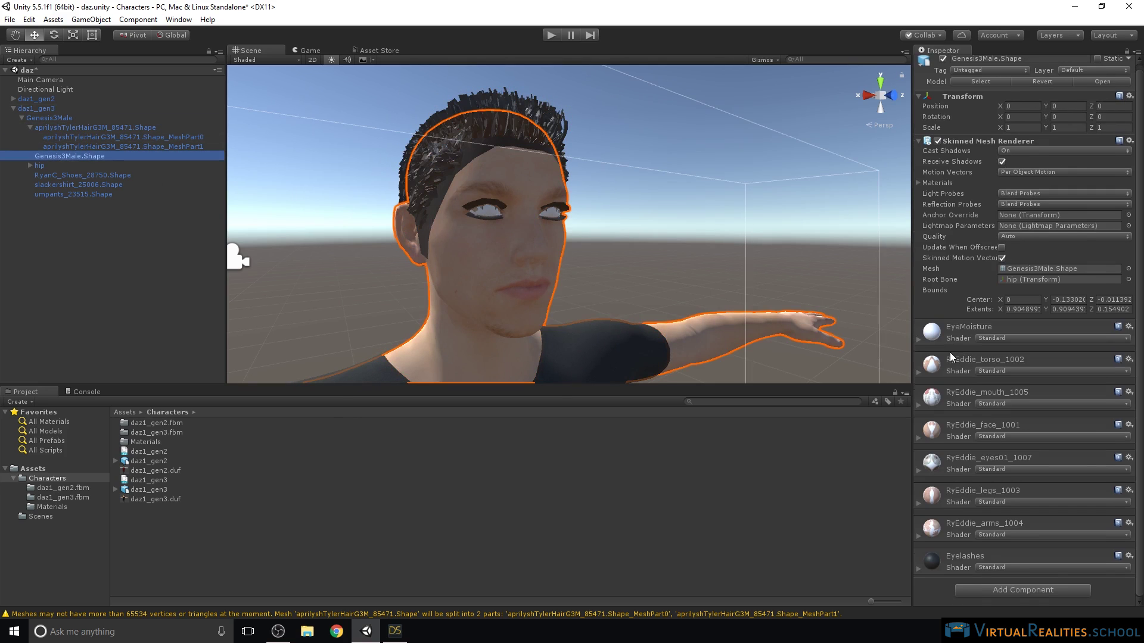
{"action": "left_click", "coordinate": [918, 338]}
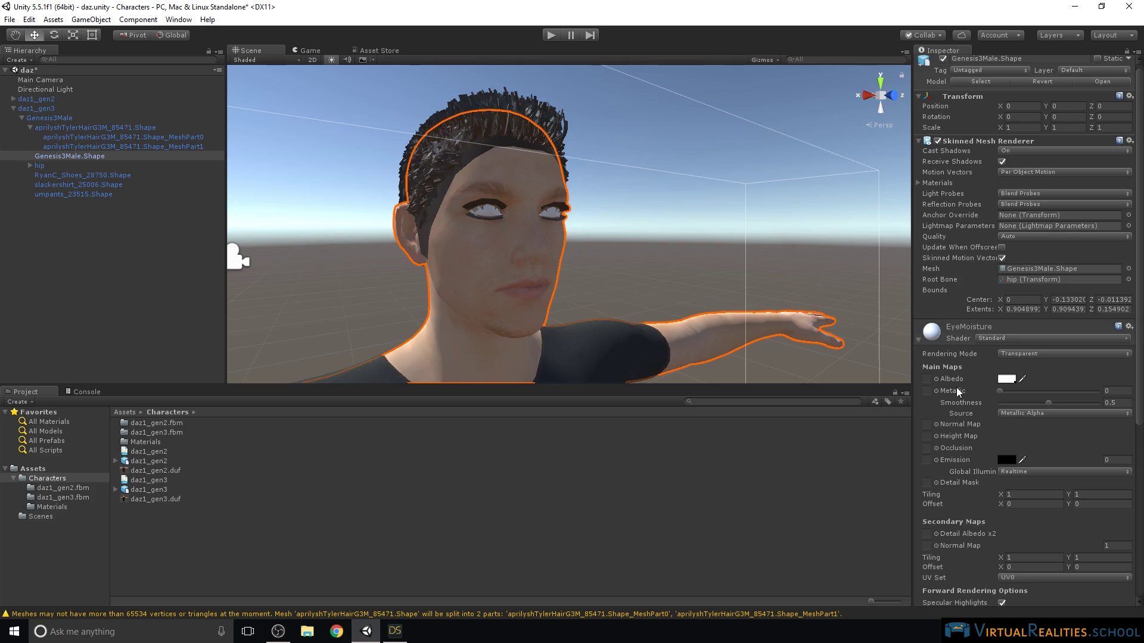
{"action": "left_click_drag", "start_coordinate": [1013, 404], "coordinate": [989, 409]}
- Set the EyeMoisture Albedo color's alpha to 0
{"action": "left_click", "coordinate": [1007, 379]}
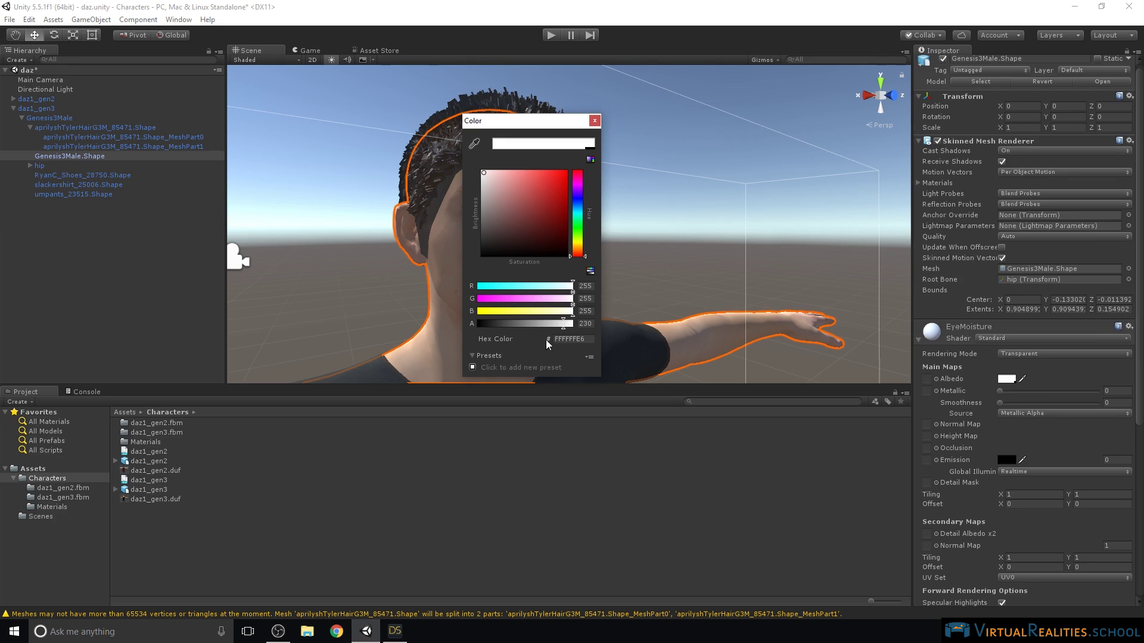
{"action": "left_click_drag", "start_coordinate": [564, 323], "coordinate": [451, 328]}
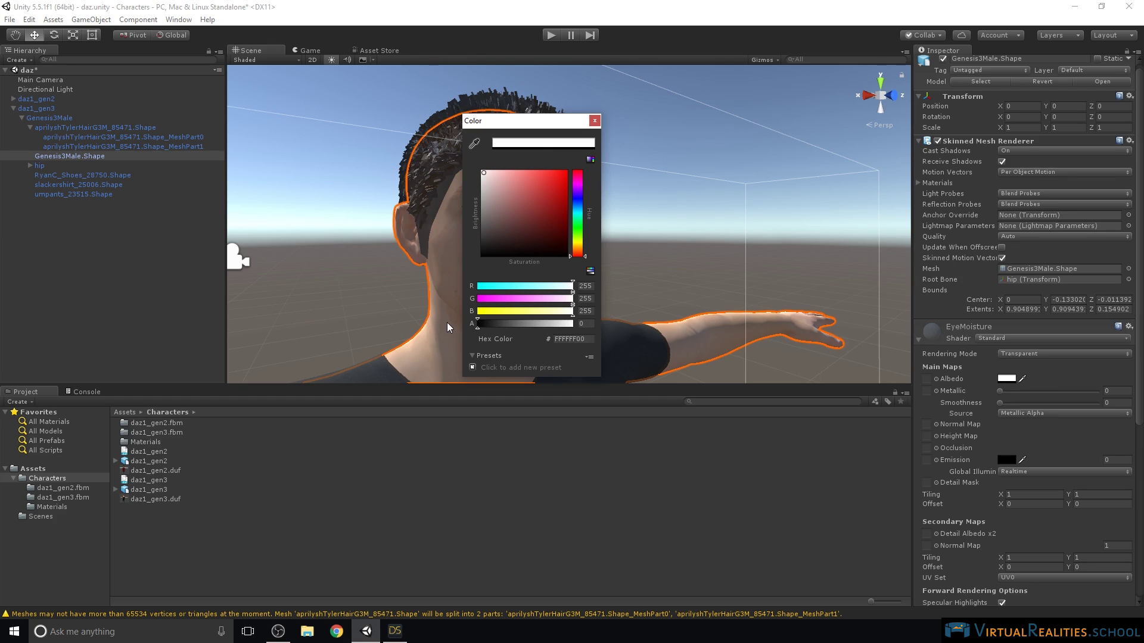
{"action": "left_click", "coordinate": [593, 122]}
- Switch the EyeMoisture Rendering Mode to Fade and inspect the eye up close
{"action": "scroll", "coordinate": [512, 207], "scroll_direction": "up", "scroll_amount": 2}
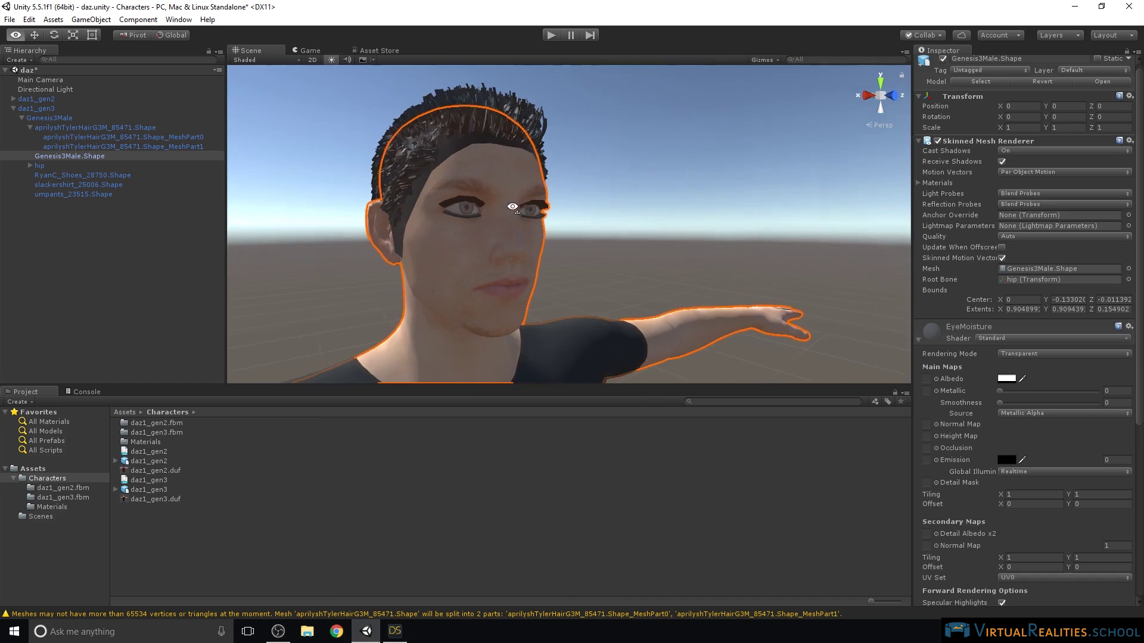
{"action": "scroll", "coordinate": [513, 207], "scroll_direction": "down", "scroll_amount": 1}
{"action": "scroll", "coordinate": [506, 205], "scroll_direction": "up", "scroll_amount": 1}
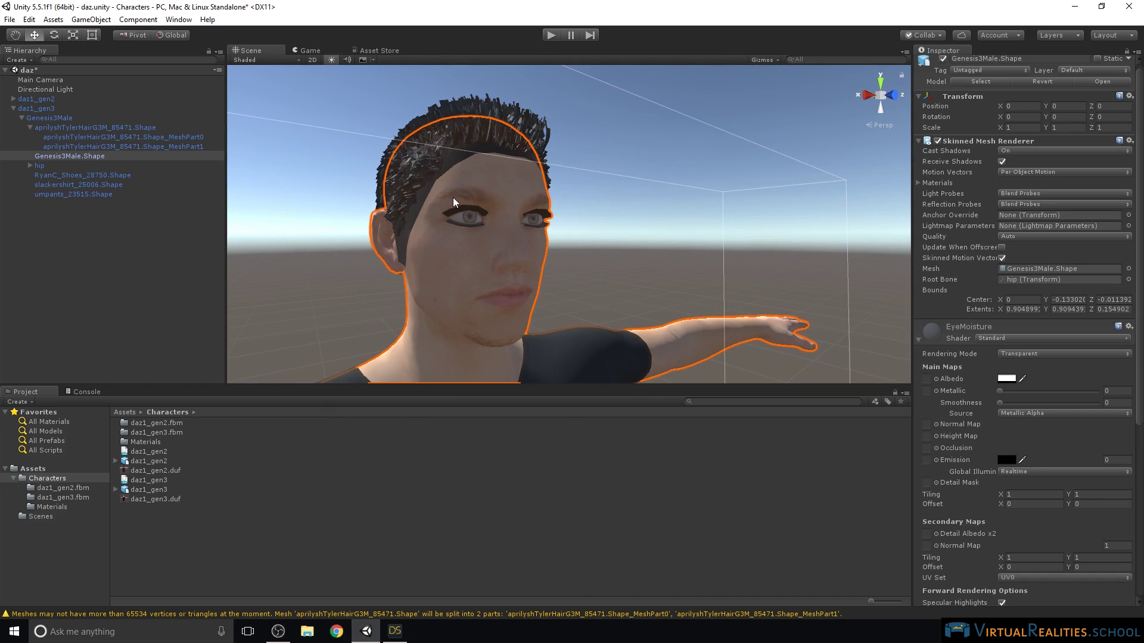
{"action": "left_click", "coordinate": [1025, 356]}
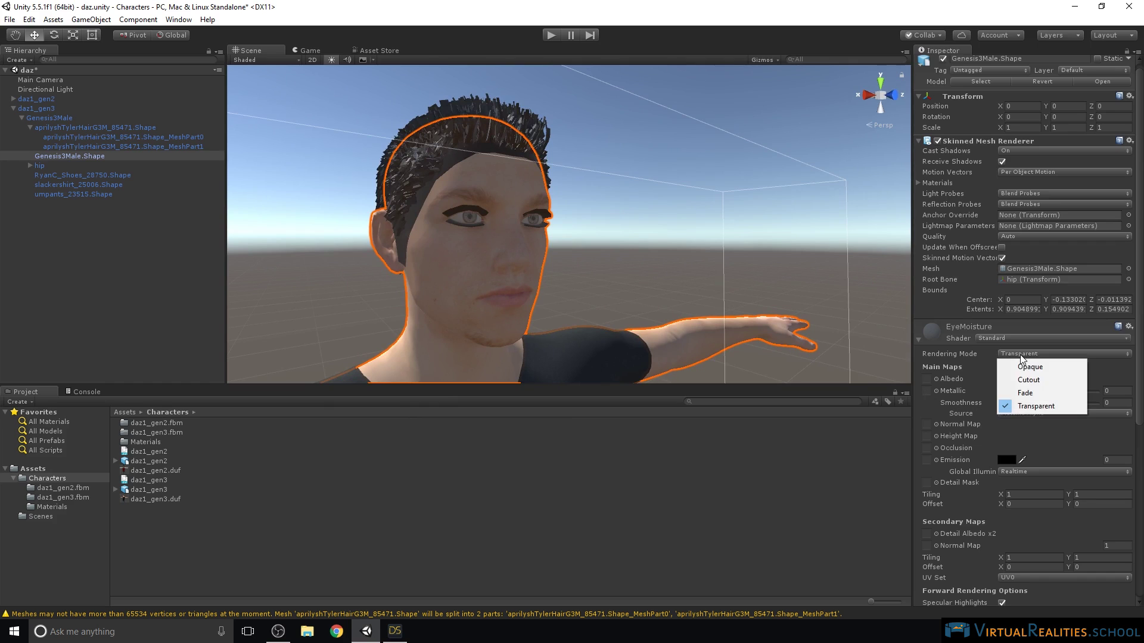
{"action": "left_click", "coordinate": [1025, 398]}
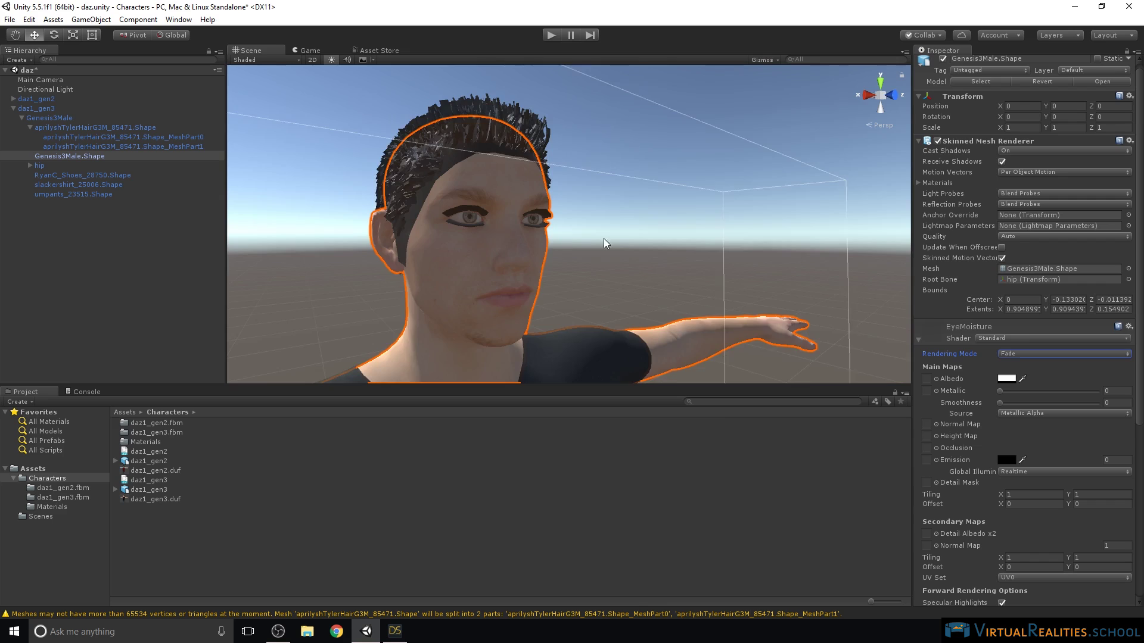
{"action": "right_click_drag", "start_coordinate": [605, 243], "coordinate": [625, 255]}
{"action": "scroll", "coordinate": [1047, 343], "scroll_direction": "down", "scroll_amount": 3}
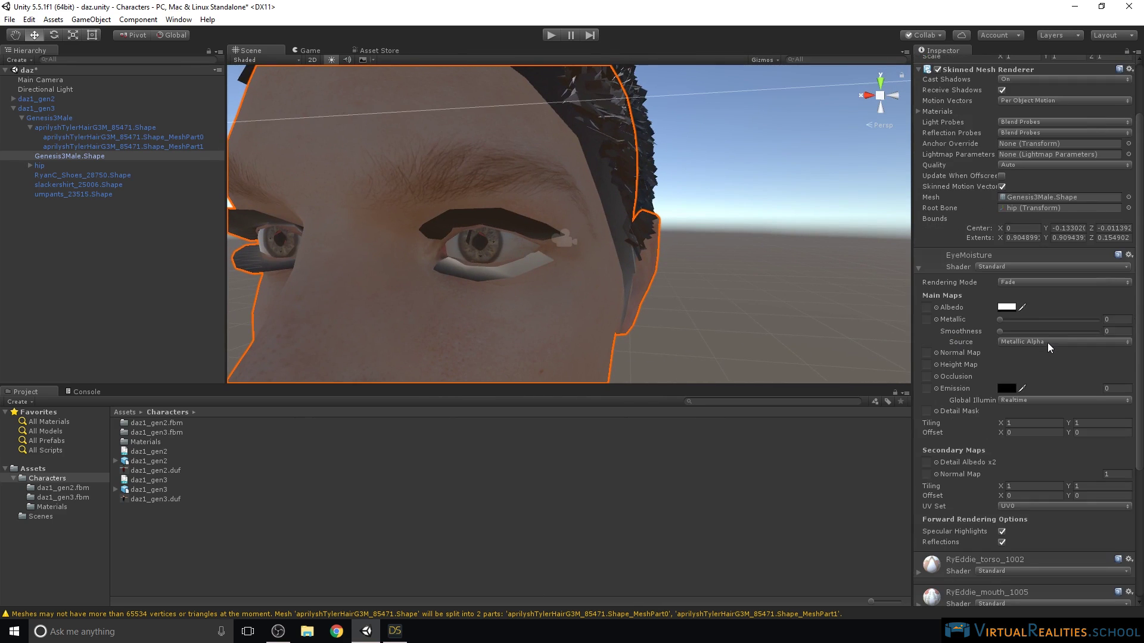
{"action": "scroll", "coordinate": [1036, 337], "scroll_direction": "down", "scroll_amount": 2}
{"action": "left_click", "coordinate": [917, 233]}
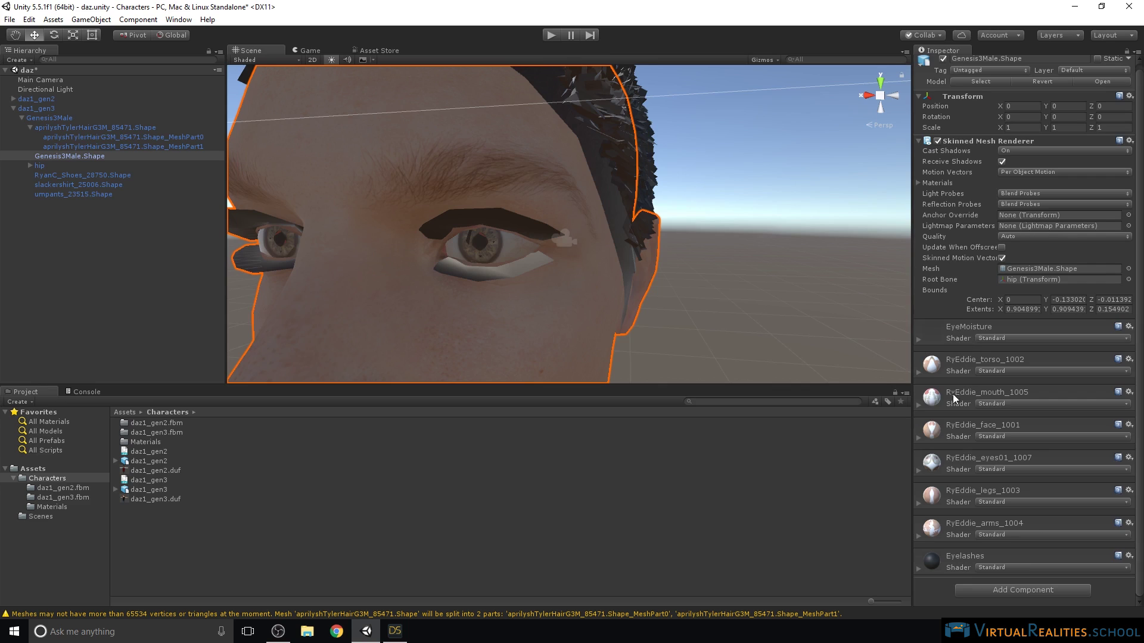
{"action": "left_click", "coordinate": [919, 339]}
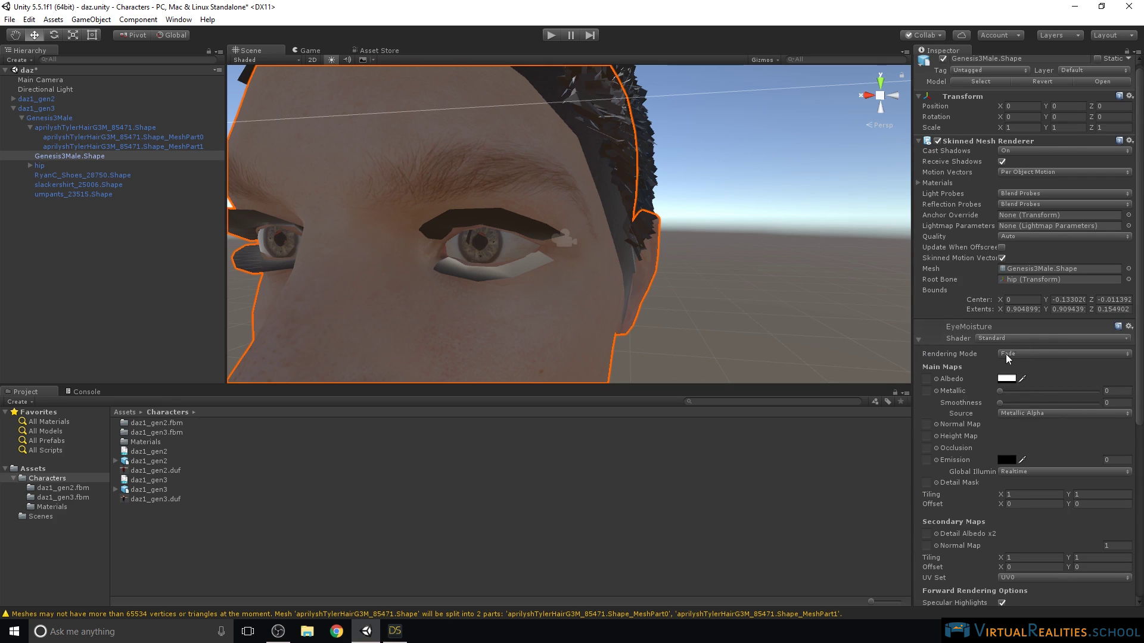
{"action": "left_click", "coordinate": [919, 340]}
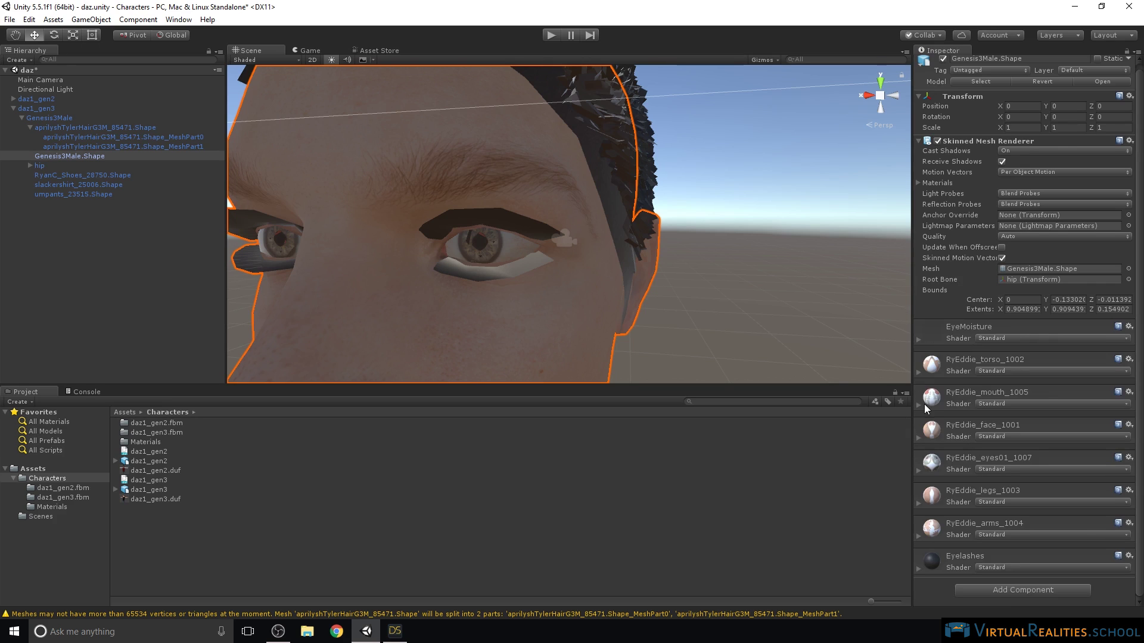
- Select the RyEddie_lashes_1006 texture inside the daz1_gen3.fbm folder
{"action": "left_click_drag", "start_coordinate": [663, 250], "coordinate": [664, 266], "text": "alt"}
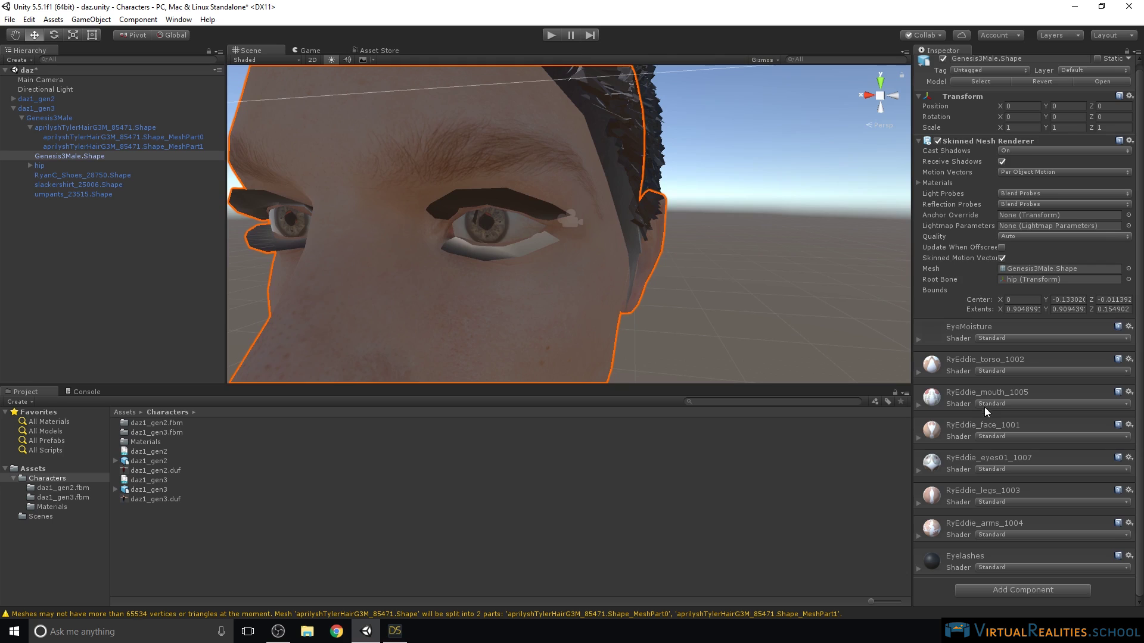
{"action": "left_click", "coordinate": [919, 570]}
{"action": "scroll", "coordinate": [941, 563], "scroll_direction": "down", "scroll_amount": 5}
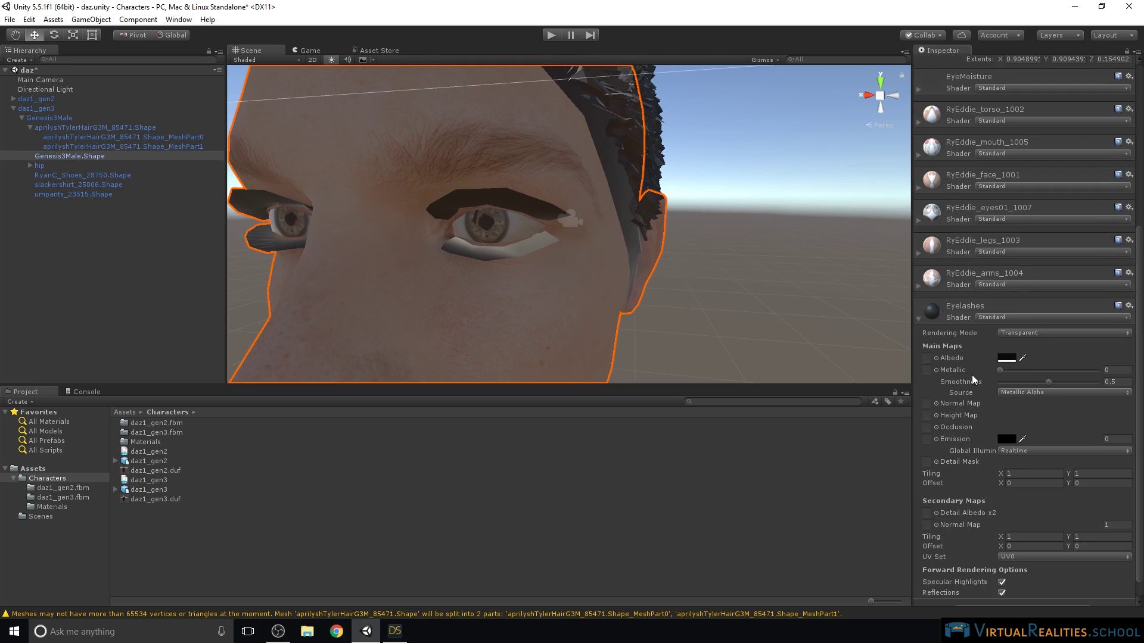
{"action": "double_click", "coordinate": [163, 431]}
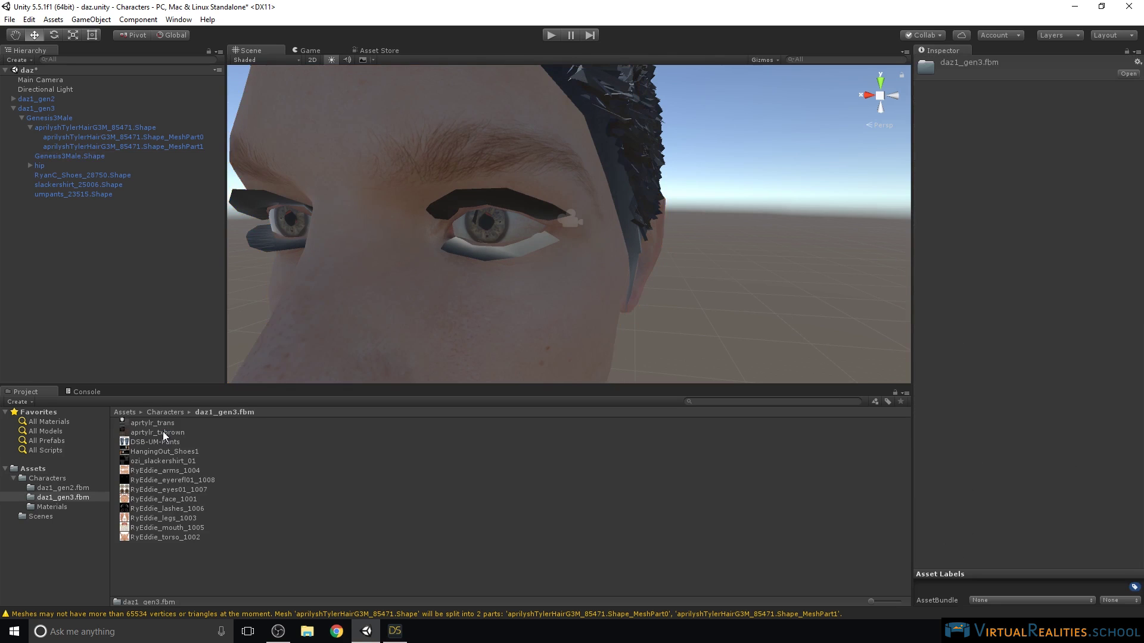
{"action": "left_click", "coordinate": [156, 424]}
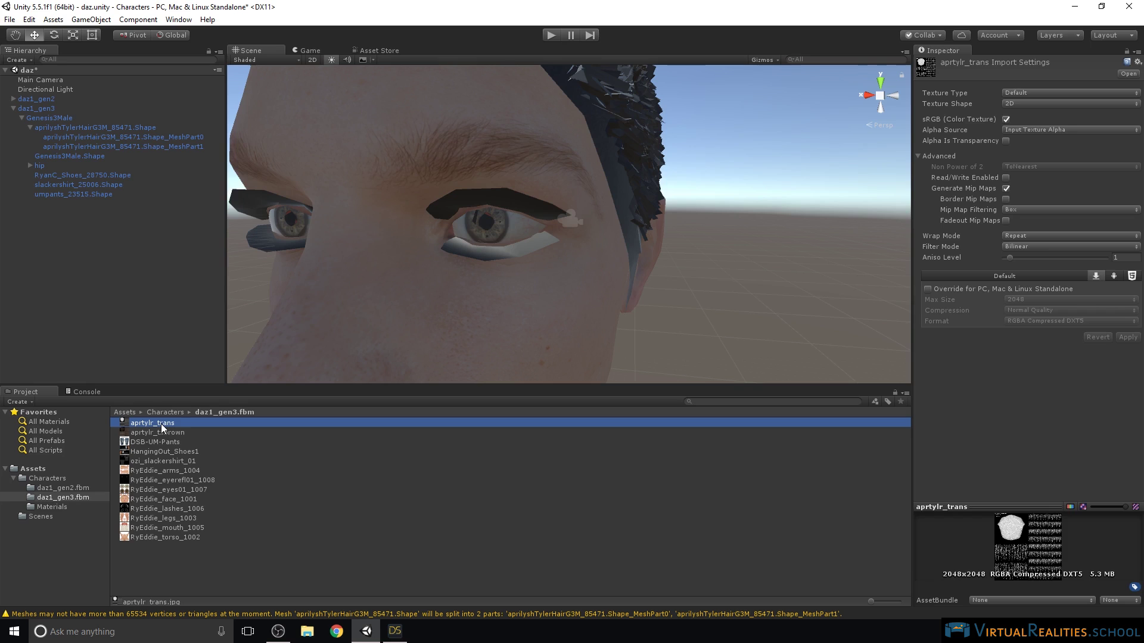
{"action": "left_click", "coordinate": [165, 508]}
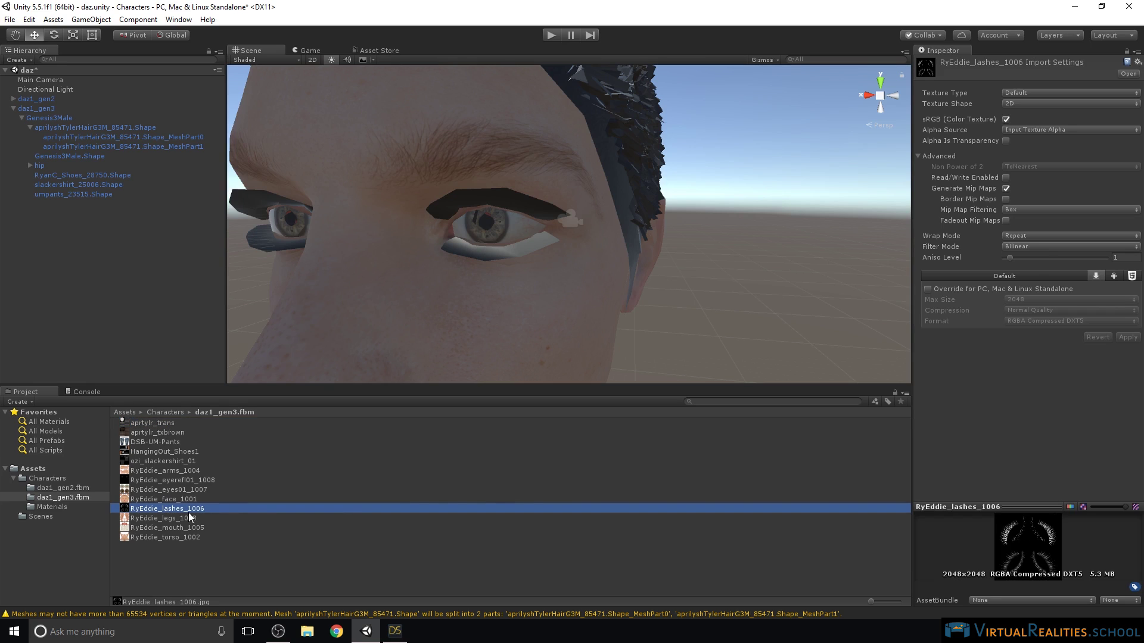
- Give the lashes texture grayscale alpha as transparency and a Standalone max size of 512
{"action": "left_click", "coordinate": [1014, 131]}
{"action": "left_click", "coordinate": [1036, 169]}
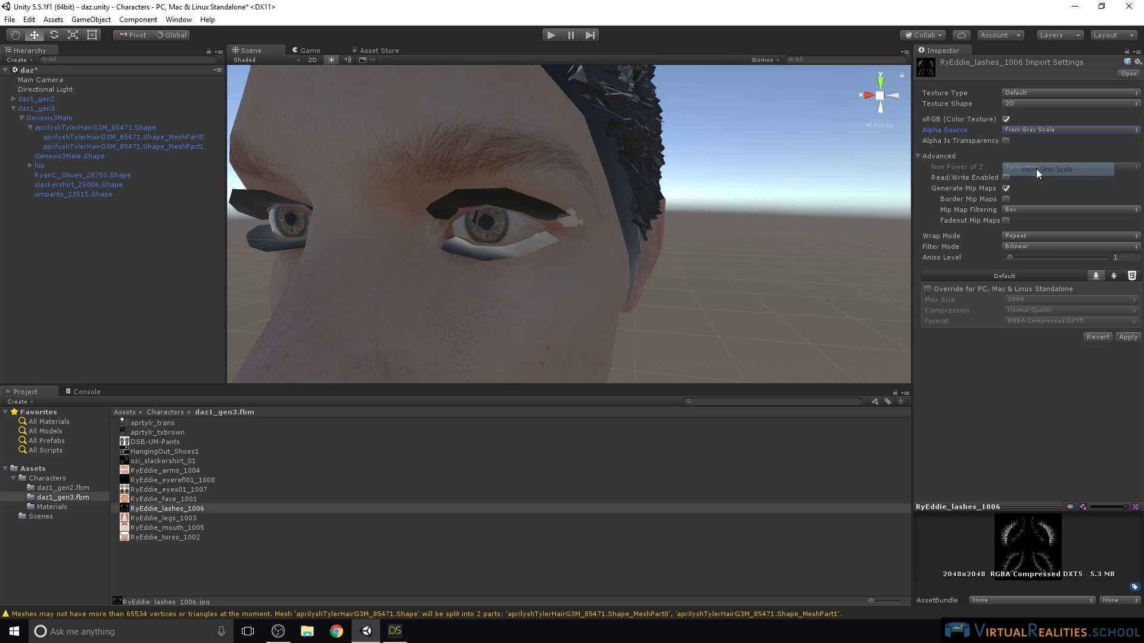
{"action": "left_click", "coordinate": [1005, 140]}
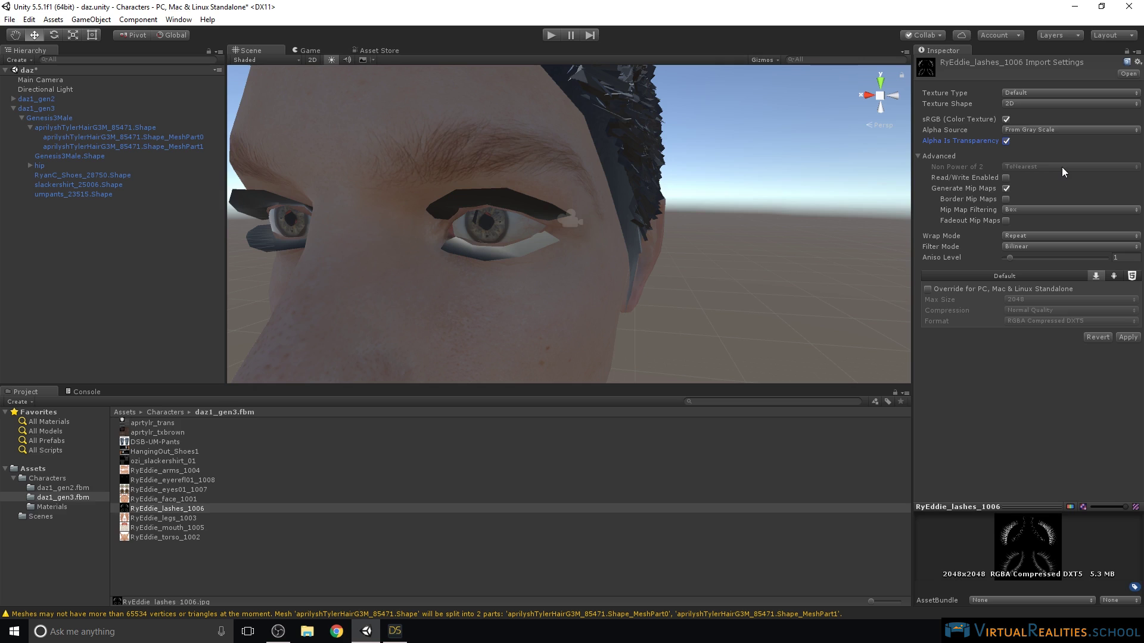
{"action": "left_click", "coordinate": [927, 290]}
{"action": "left_click", "coordinate": [1011, 299]}
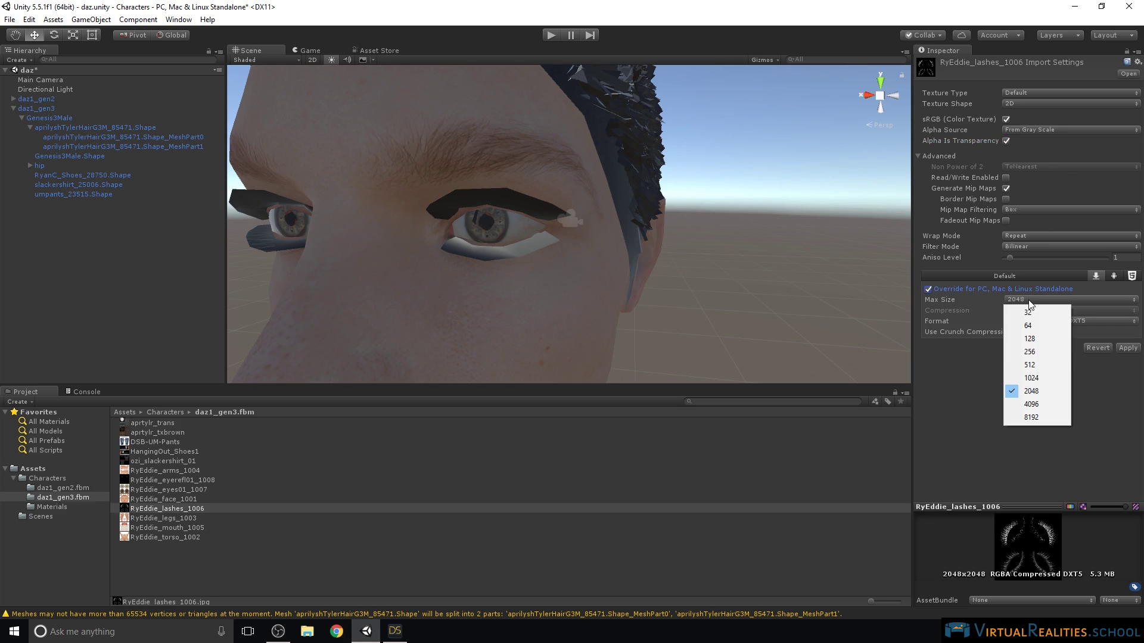
{"action": "left_click", "coordinate": [1030, 364]}
{"action": "left_click", "coordinate": [1128, 349]}
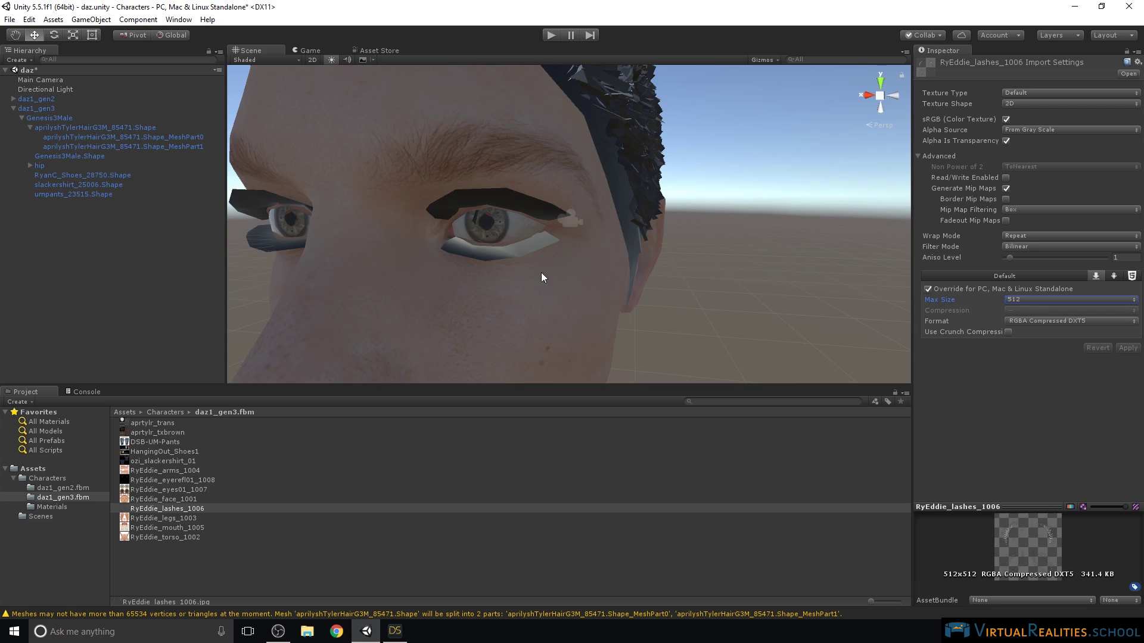
{"action": "left_click", "coordinate": [386, 145]}
- Assign RyEddie_lashes_1006 as the Eyelashes albedo texture and set its rendering mode to Fade
{"action": "scroll", "coordinate": [1005, 350], "scroll_direction": "down", "scroll_amount": 5}
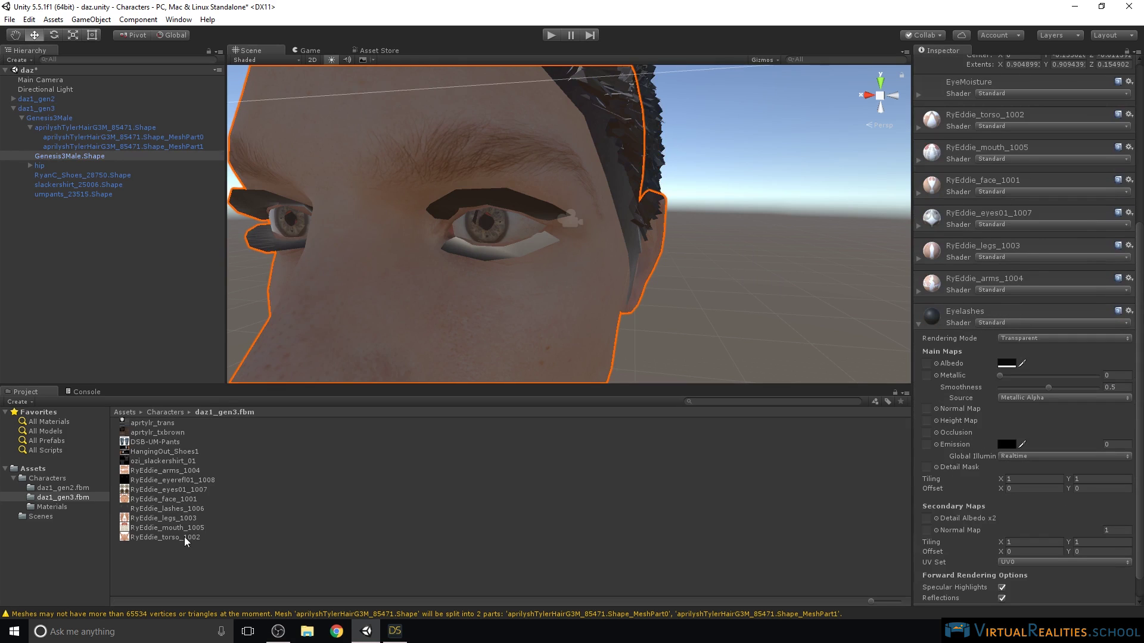
{"action": "left_click_drag", "start_coordinate": [162, 510], "coordinate": [929, 366]}
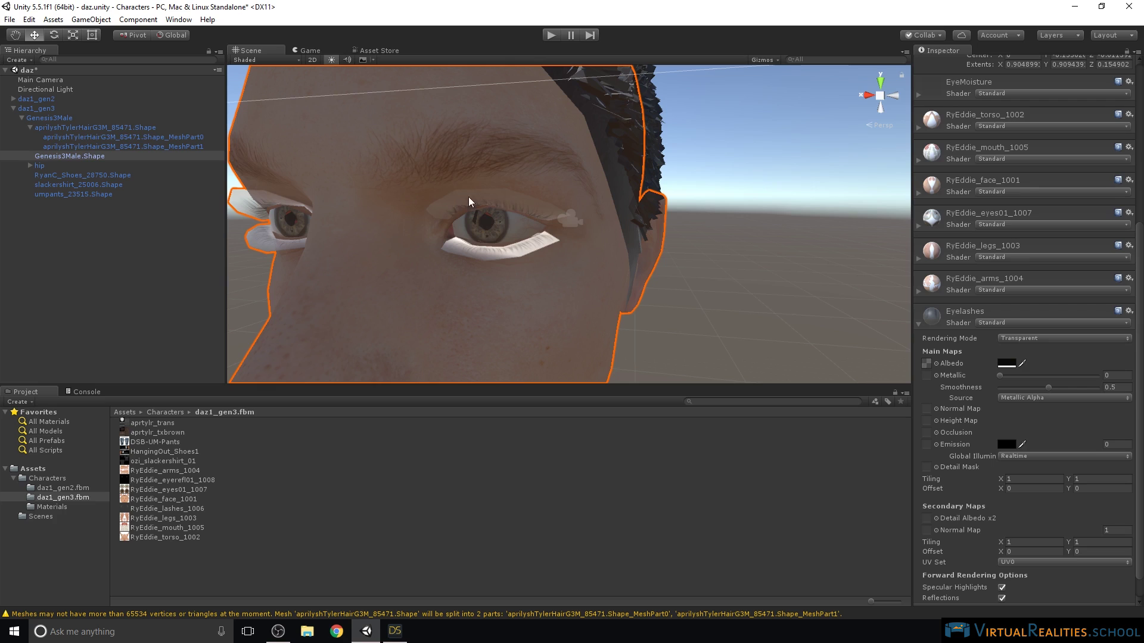
{"action": "left_click", "coordinate": [1025, 339]}
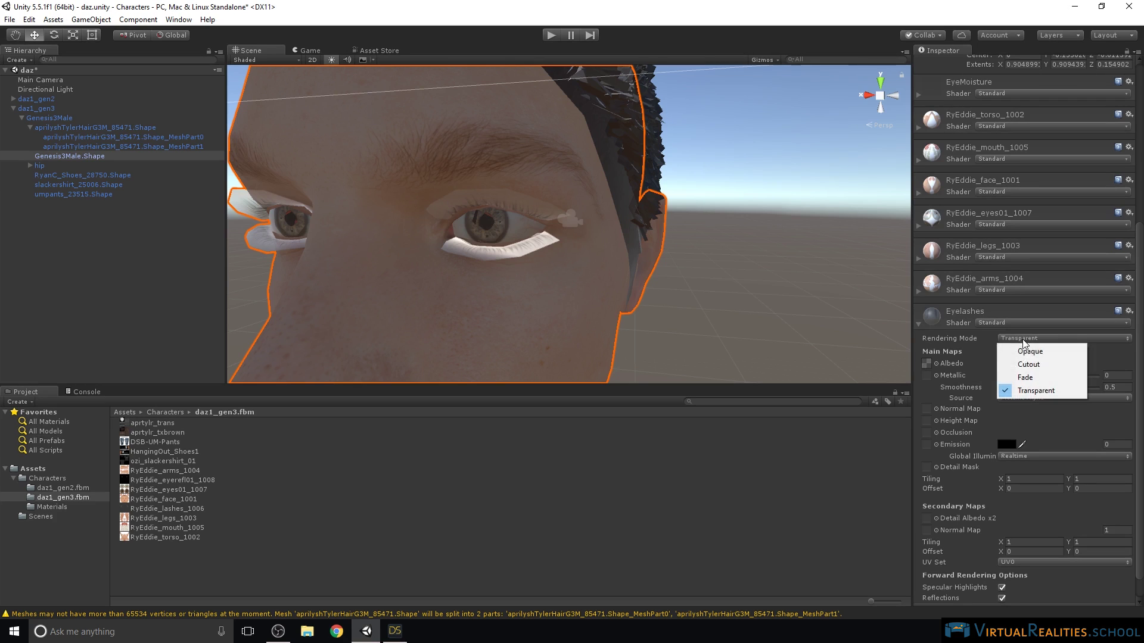
{"action": "left_click", "coordinate": [1025, 379]}
- Orbit around the face to inspect the see-through lashes, then select the hair's MeshPart0
{"action": "mouse_move", "coordinate": [595, 238]}
{"action": "left_mouse_down", "text": "alt"}
{"action": "mouse_move", "coordinate": [576, 233]}
{"action": "mouse_move", "coordinate": [597, 242]}
{"action": "left_mouse_up", "text": "alt"}
{"action": "scroll", "coordinate": [598, 243], "scroll_direction": "down", "scroll_amount": 5}
{"action": "scroll", "coordinate": [602, 241], "scroll_direction": "up", "scroll_amount": 3}
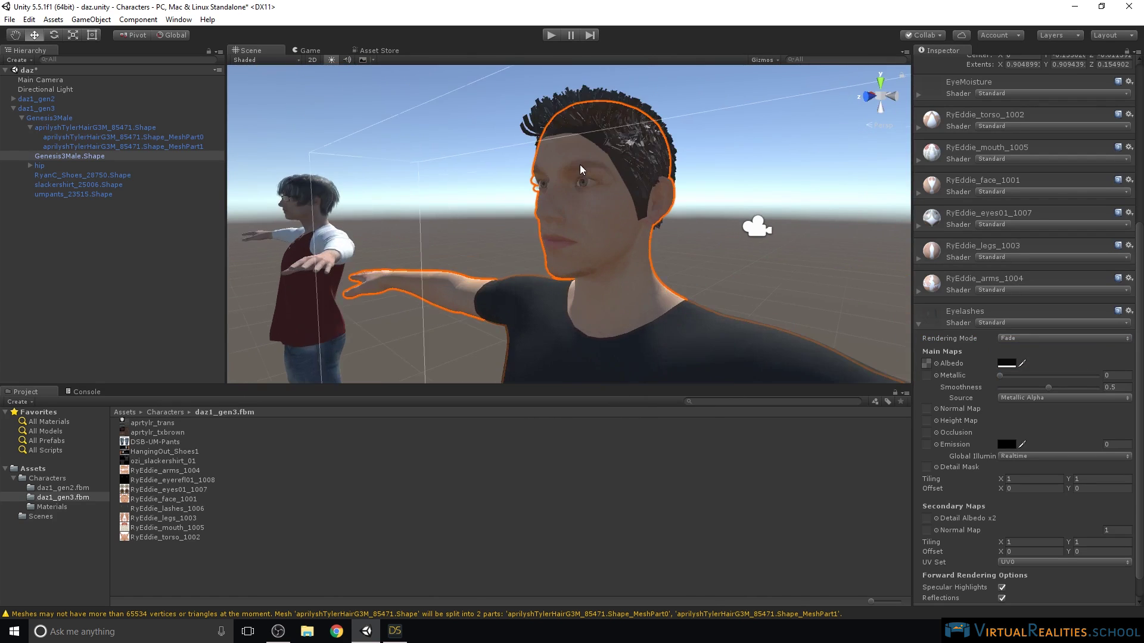
{"action": "left_click_drag", "start_coordinate": [581, 170], "coordinate": [620, 168], "text": "alt"}
{"action": "scroll", "coordinate": [620, 169], "scroll_direction": "up", "scroll_amount": 5}
{"action": "left_click_drag", "start_coordinate": [501, 166], "coordinate": [561, 171], "text": "alt"}
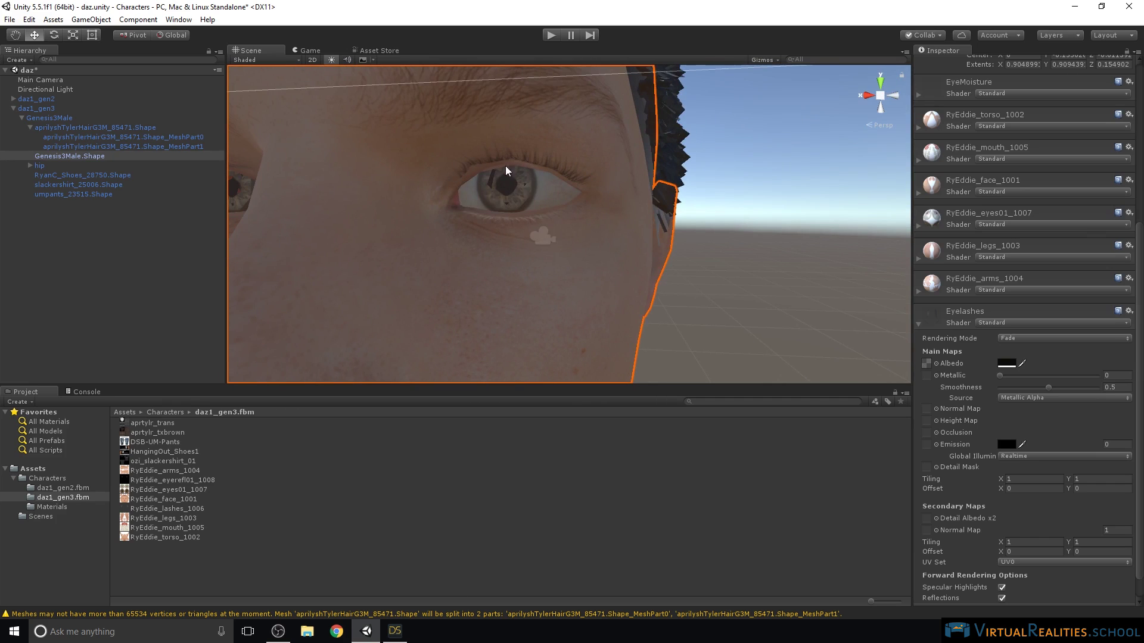
{"action": "left_click_drag", "start_coordinate": [531, 207], "coordinate": [576, 215], "text": "alt"}
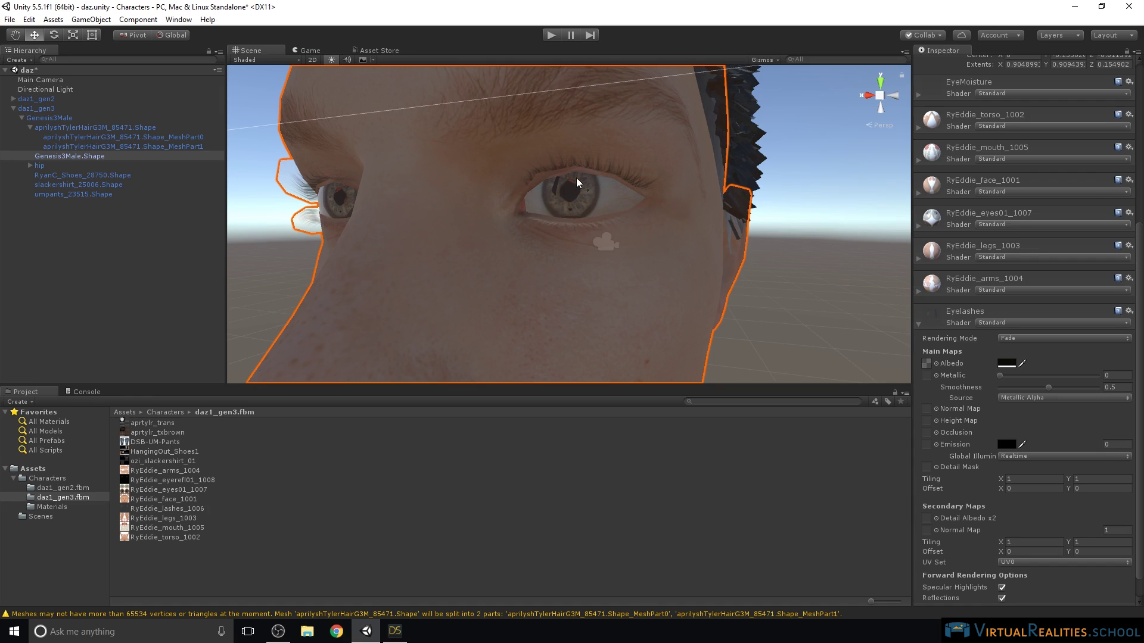
{"action": "right_click_drag", "start_coordinate": [544, 242], "coordinate": [447, 237]}
{"action": "right_click_drag", "start_coordinate": [646, 196], "coordinate": [620, 205]}
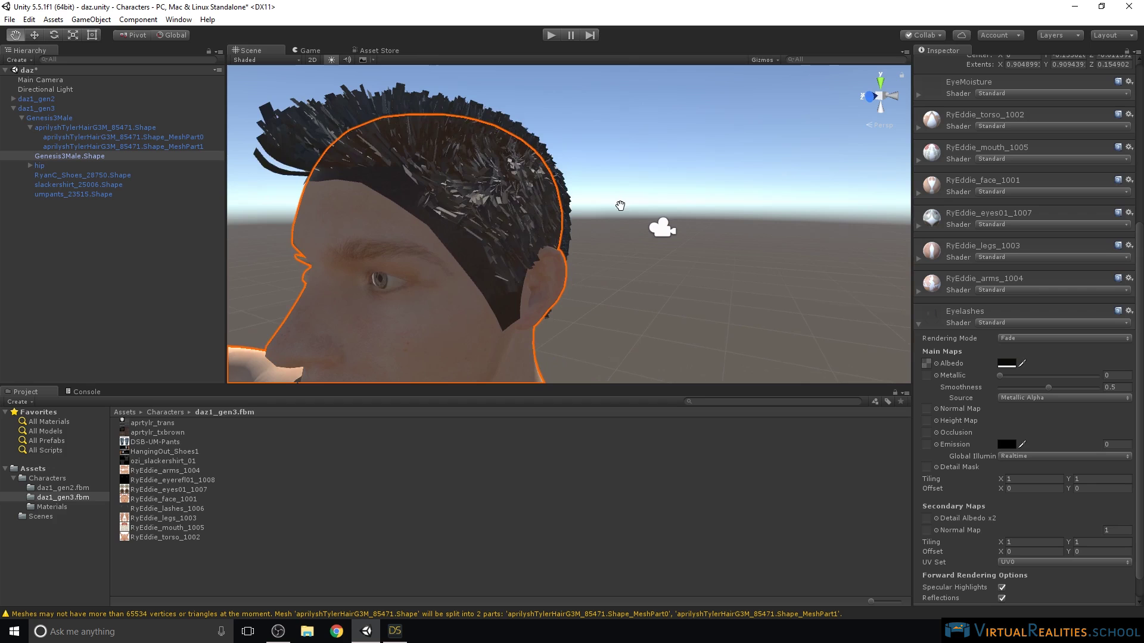
{"action": "right_click_drag", "start_coordinate": [585, 265], "coordinate": [549, 180]}
{"action": "left_click", "coordinate": [551, 179]}
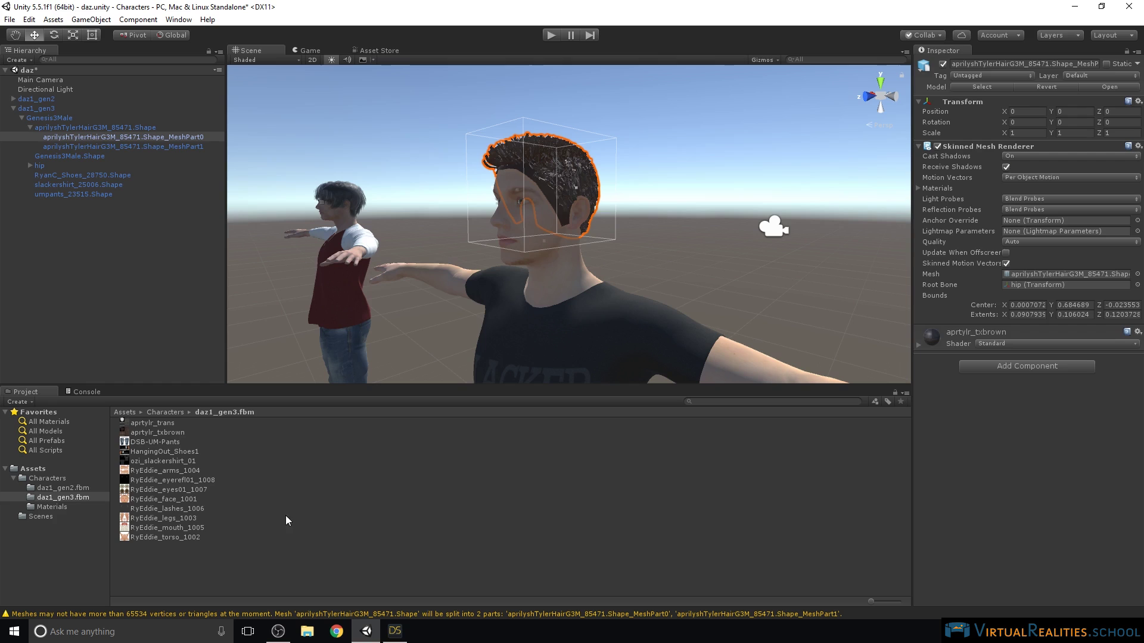
- Lower the aprtylr_txbrown hair material's smoothness to dull the hair's shine
{"action": "left_click", "coordinate": [919, 345]}
{"action": "scroll", "coordinate": [1016, 374], "scroll_direction": "down", "scroll_amount": 2}
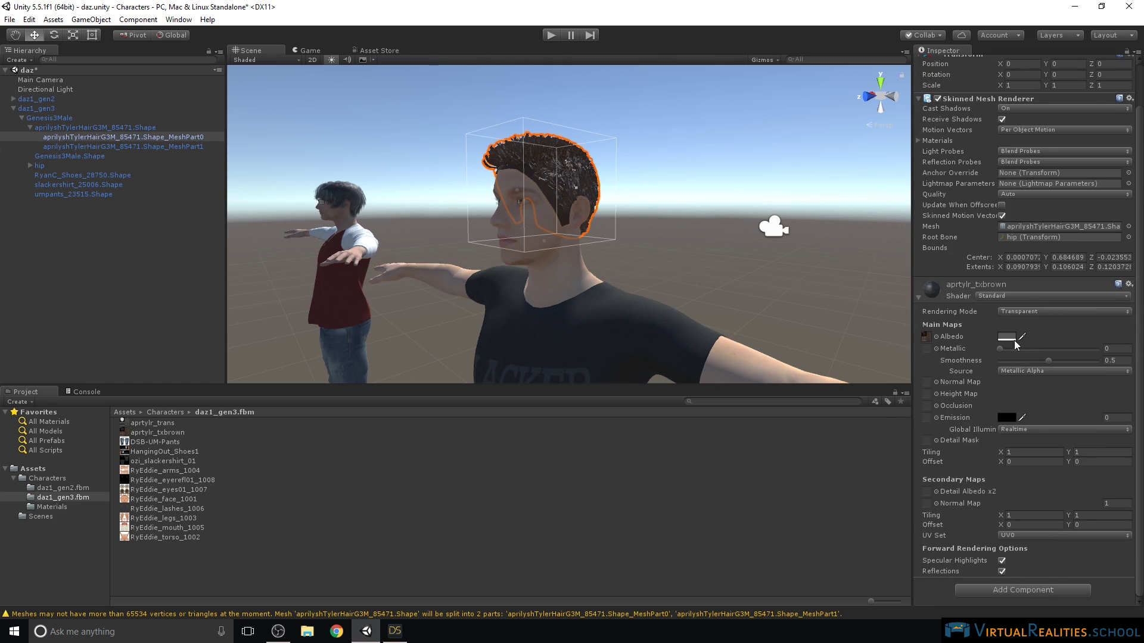
{"action": "left_click_drag", "start_coordinate": [1048, 361], "coordinate": [1004, 369]}
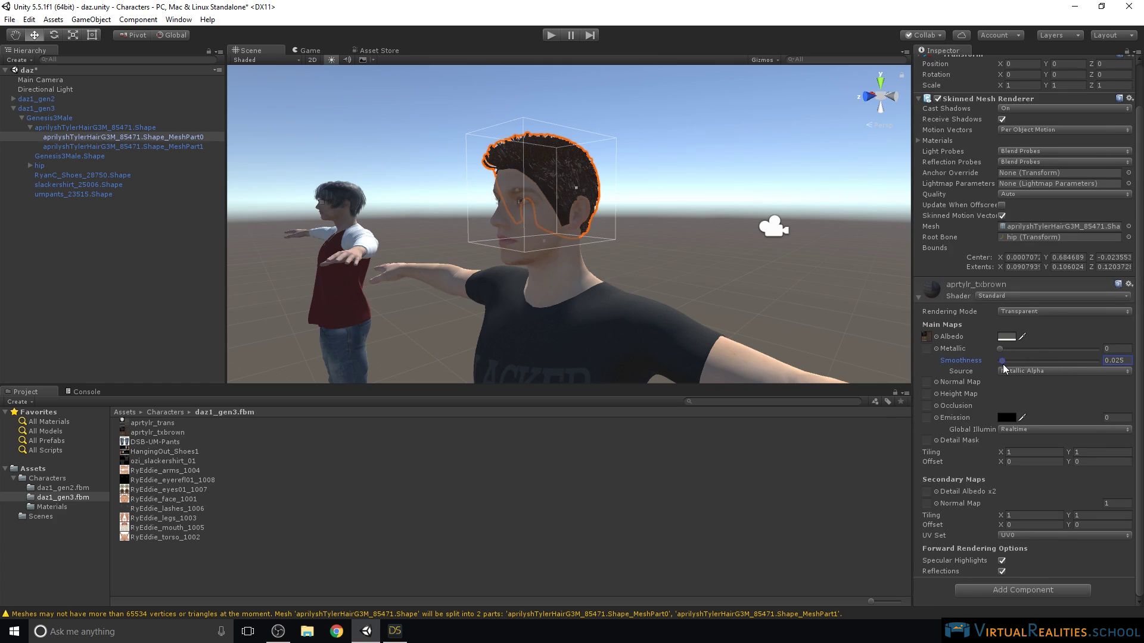
- Make the aprtylr_trans texture use From Gray Scale alpha as transparency, and apply the import change
{"action": "left_click", "coordinate": [926, 337]}
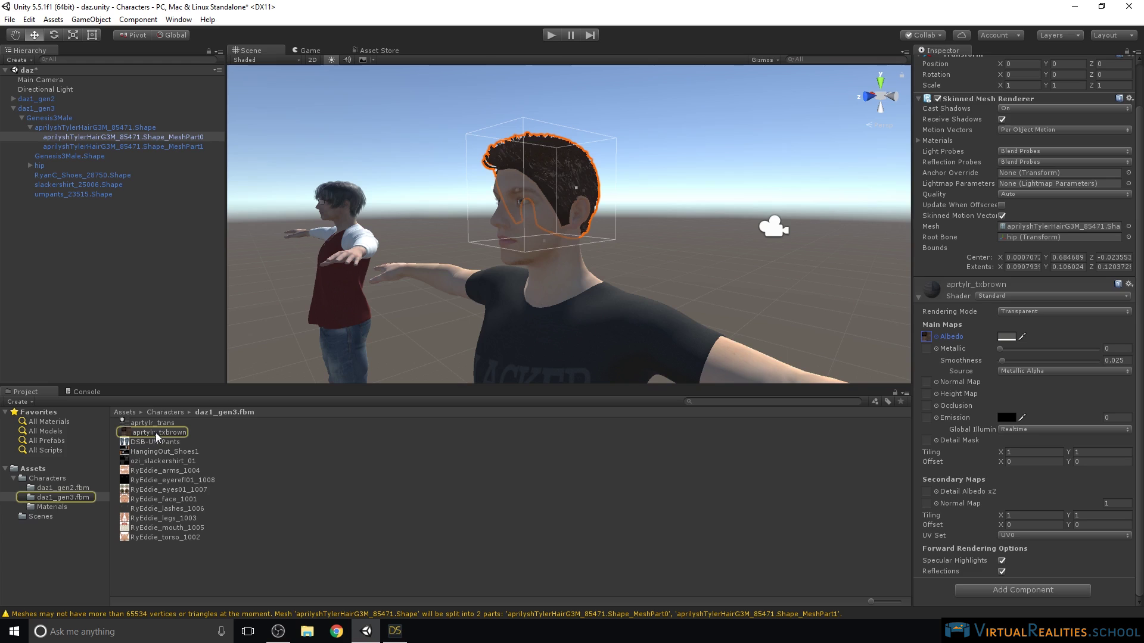
{"action": "left_click", "coordinate": [151, 423]}
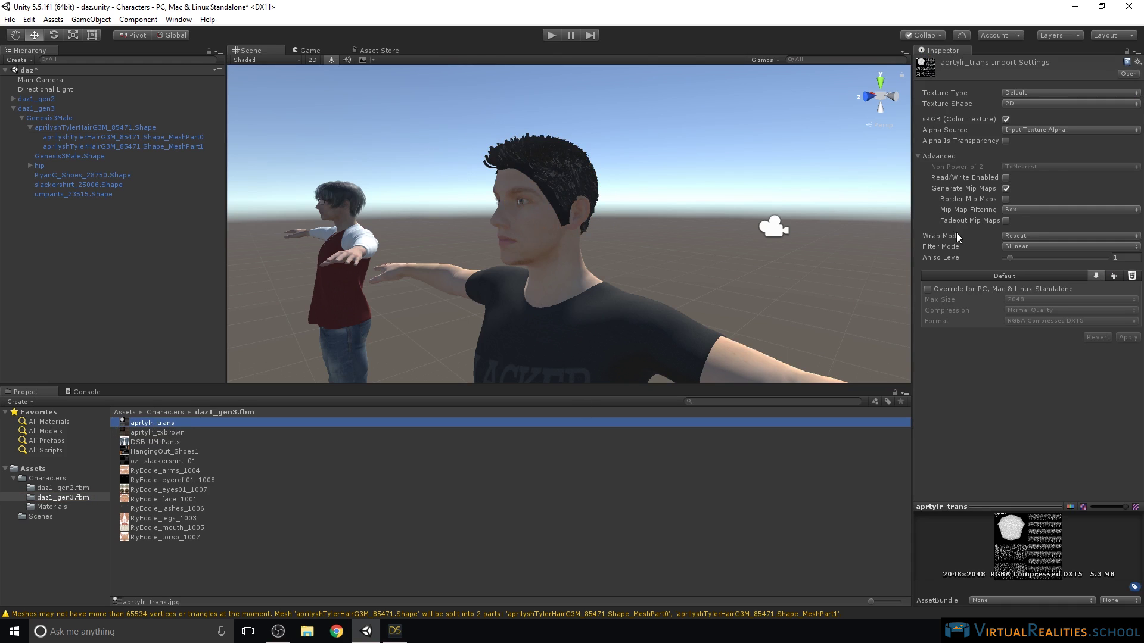
{"action": "left_click", "coordinate": [1016, 129]}
{"action": "left_click", "coordinate": [1032, 170]}
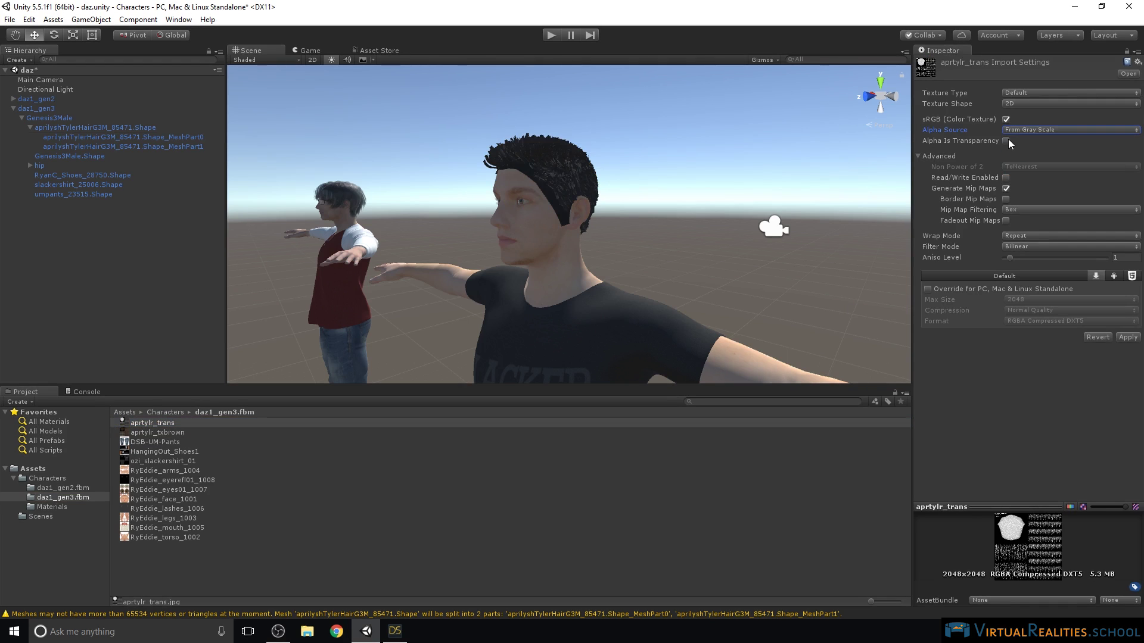
{"action": "left_click", "coordinate": [1006, 140]}
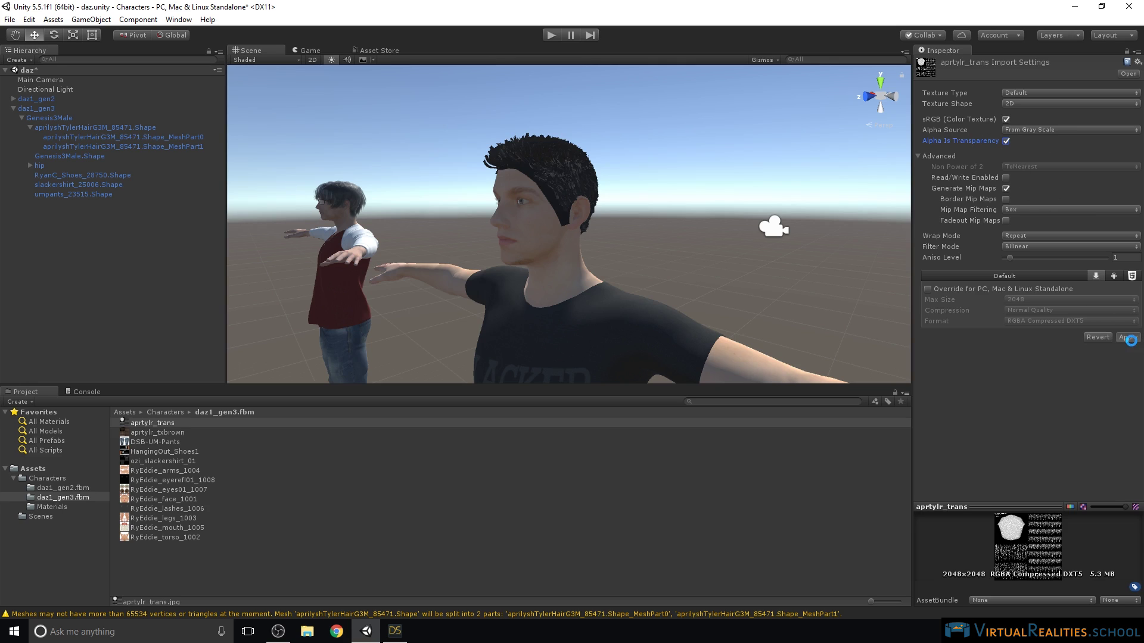
{"action": "left_click", "coordinate": [1127, 337]}
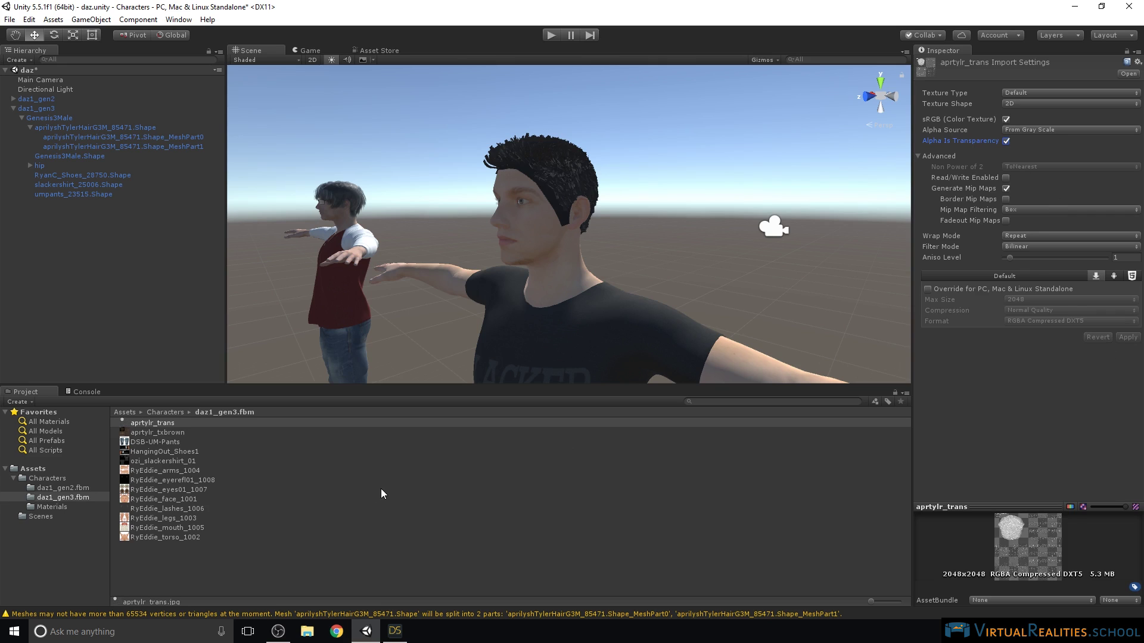
- Assign aprtylr_trans as the albedo texture of the hair MeshPart0 material
{"action": "left_click", "coordinate": [552, 170]}
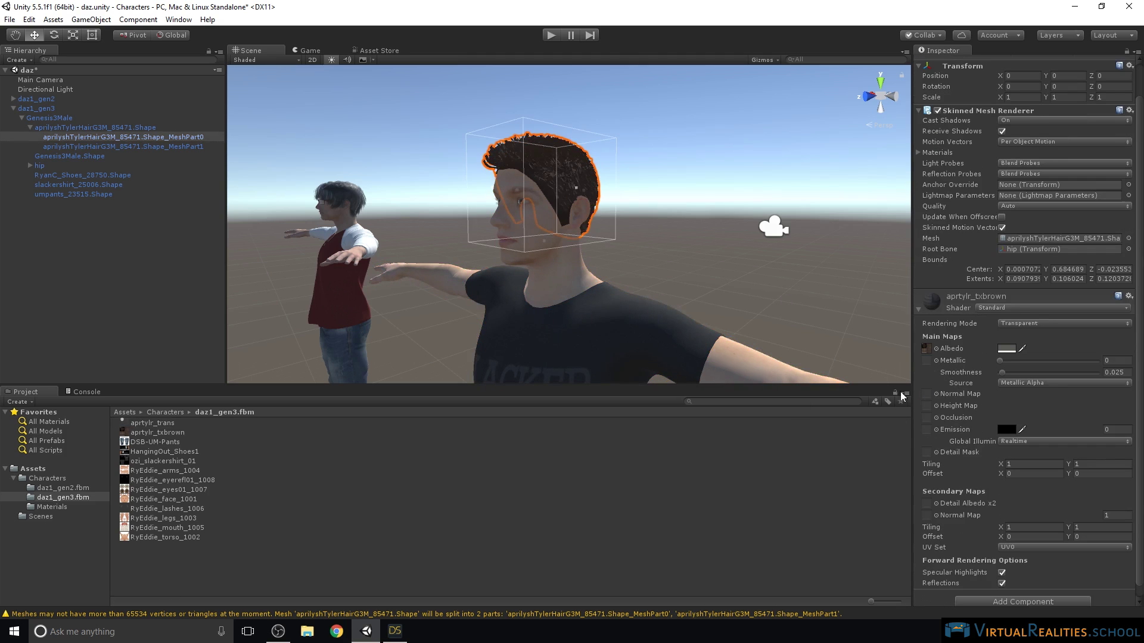
{"action": "left_click_drag", "start_coordinate": [161, 424], "coordinate": [927, 349]}
{"action": "scroll", "coordinate": [707, 138], "scroll_direction": "up", "scroll_amount": 3}
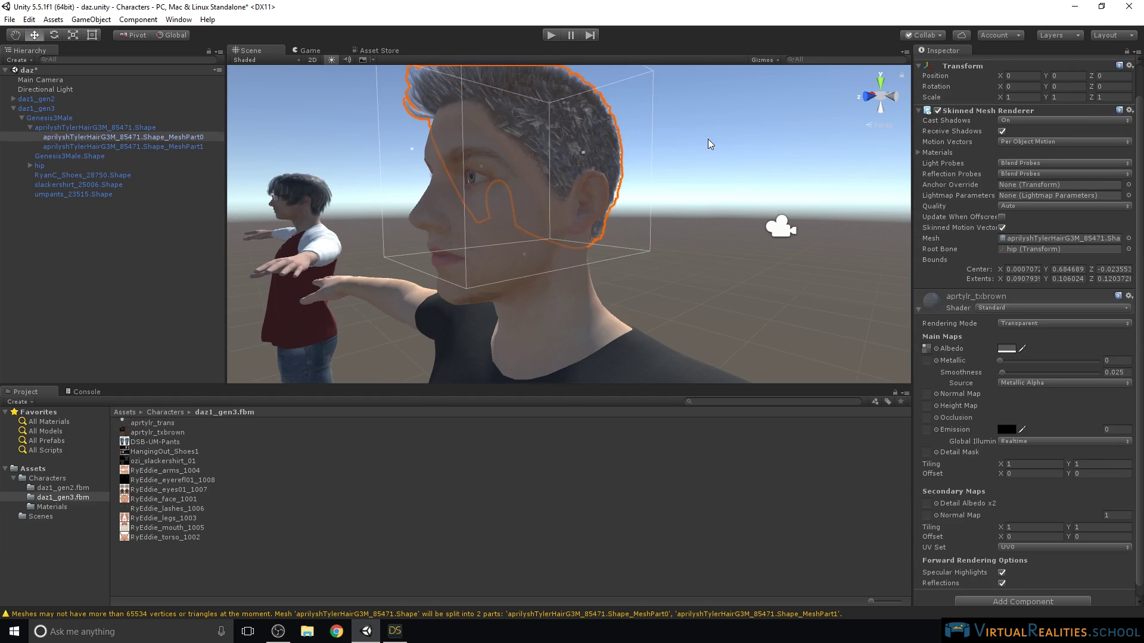
{"action": "left_click", "coordinate": [708, 139]}
- Switch the hair material's rendering mode to Fade
{"action": "left_click", "coordinate": [538, 224]}
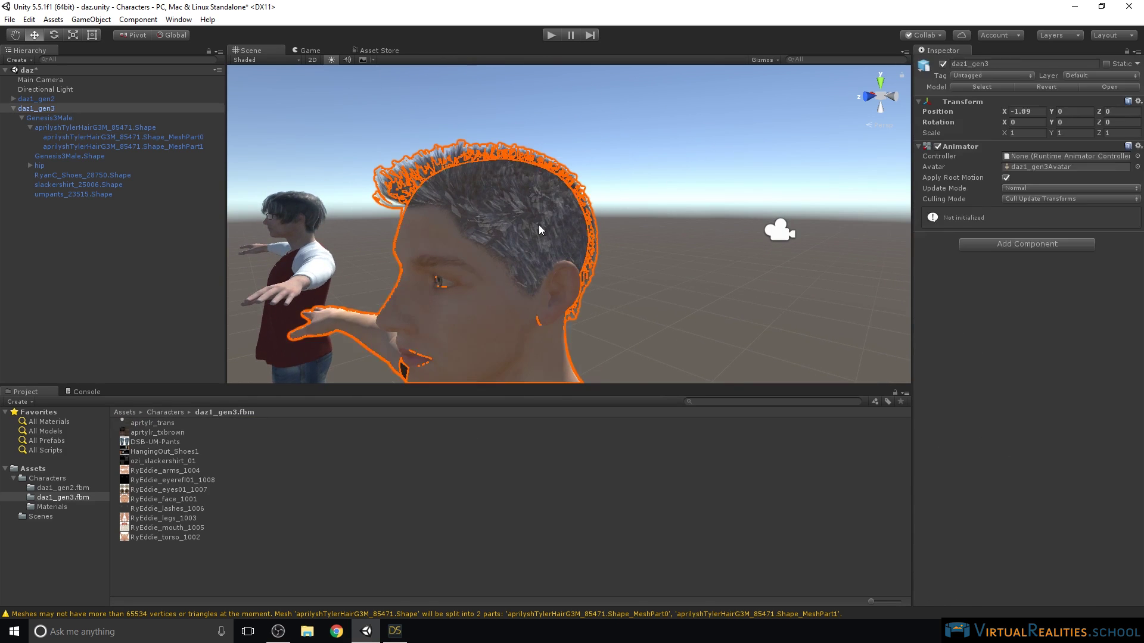
{"action": "scroll", "coordinate": [1007, 298], "scroll_direction": "down", "scroll_amount": 1}
{"action": "left_click", "coordinate": [1019, 314]}
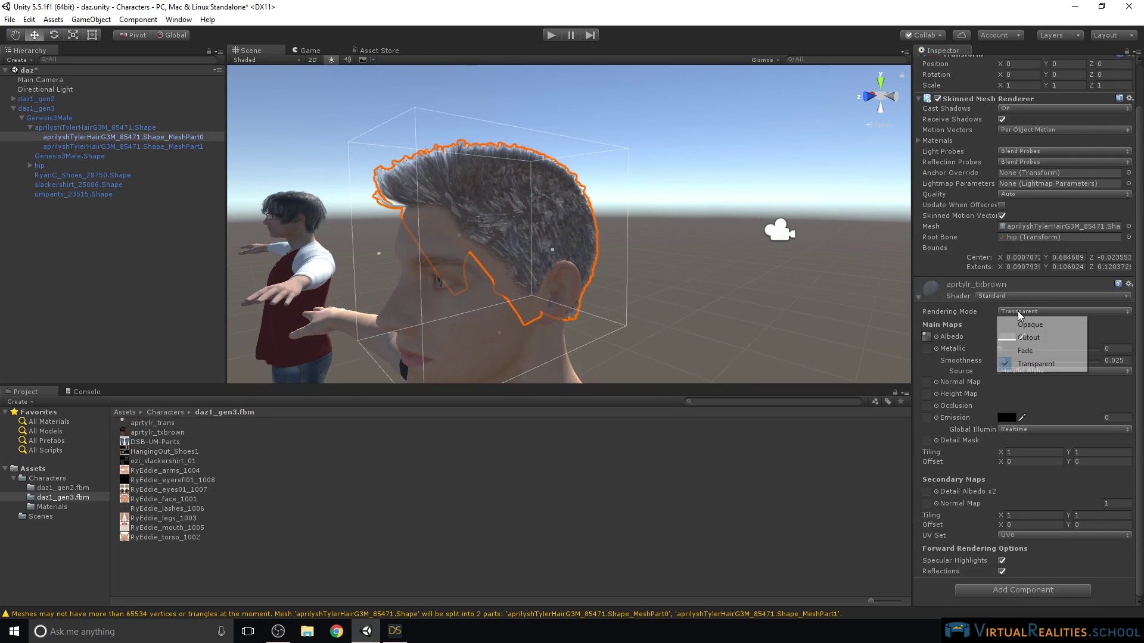
{"action": "left_click", "coordinate": [1032, 353]}
- Orbit behind the head, reselect the hair, and drag a texture into another hair material slot
{"action": "left_click", "coordinate": [786, 231]}
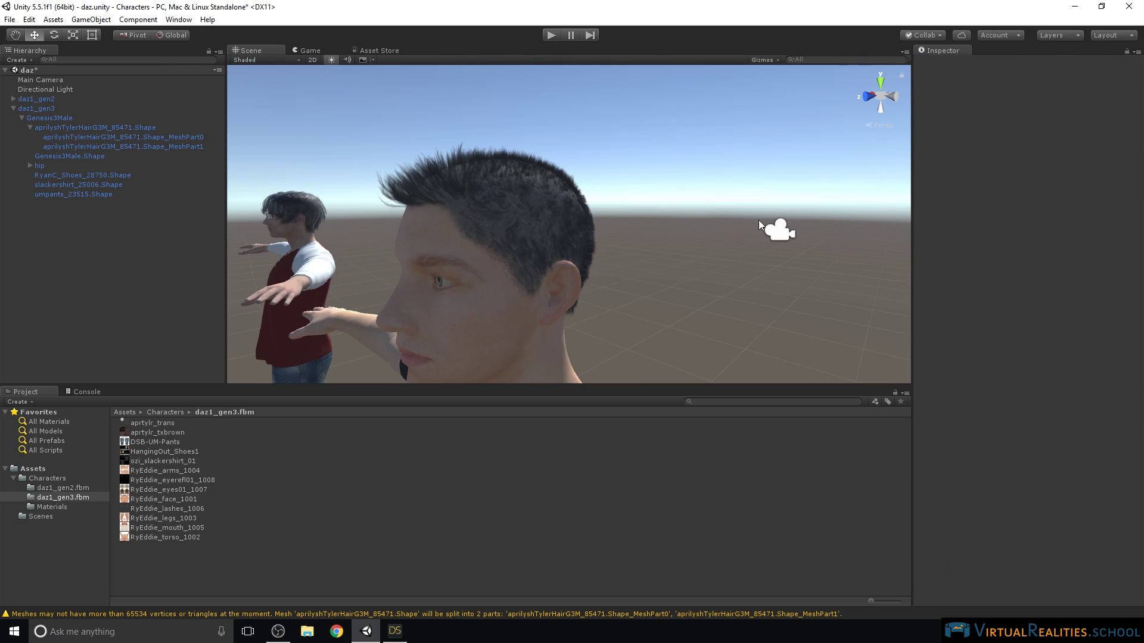
{"action": "left_click_drag", "start_coordinate": [778, 230], "coordinate": [467, 193], "text": "alt"}
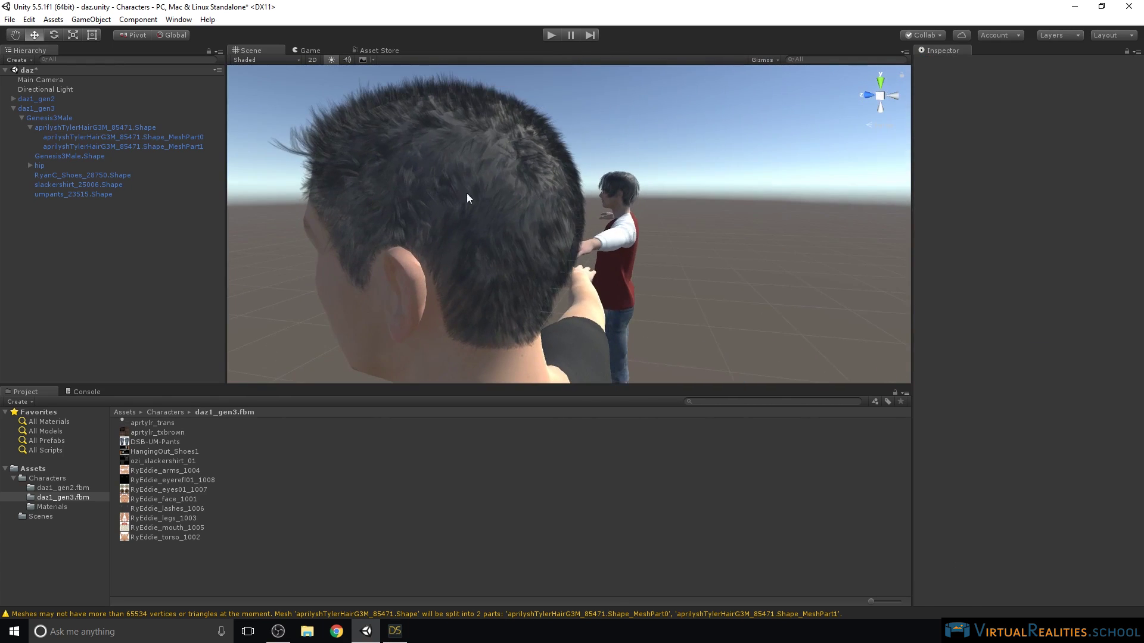
{"action": "left_click", "coordinate": [450, 188]}
{"action": "scroll", "coordinate": [1003, 370], "scroll_direction": "down", "scroll_amount": 2}
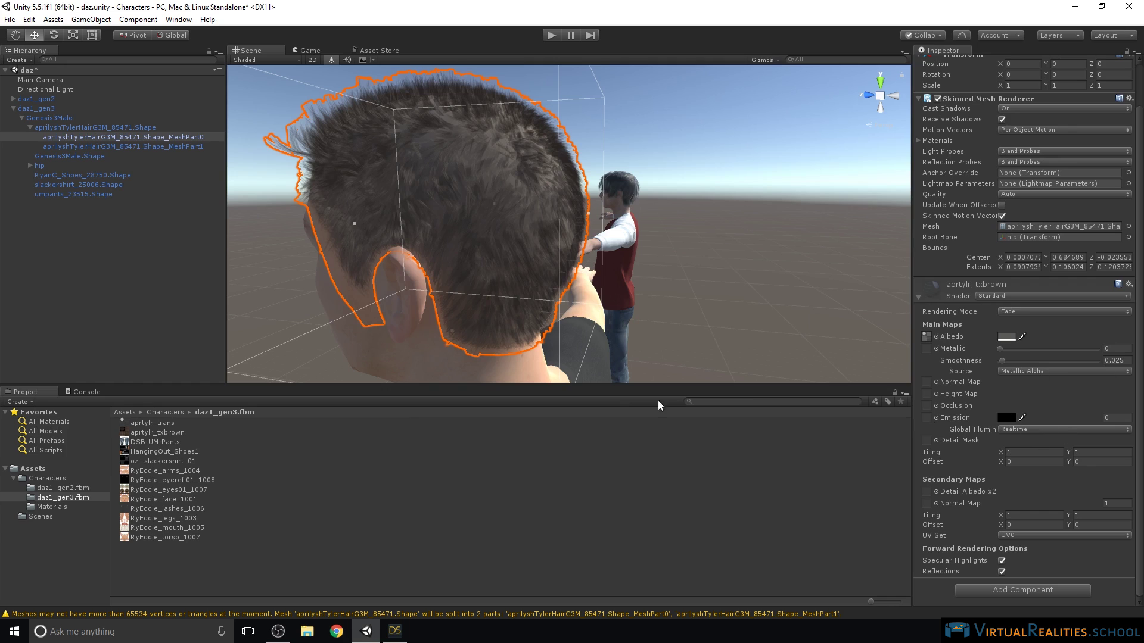
{"action": "left_click_drag", "start_coordinate": [157, 431], "coordinate": [927, 493]}
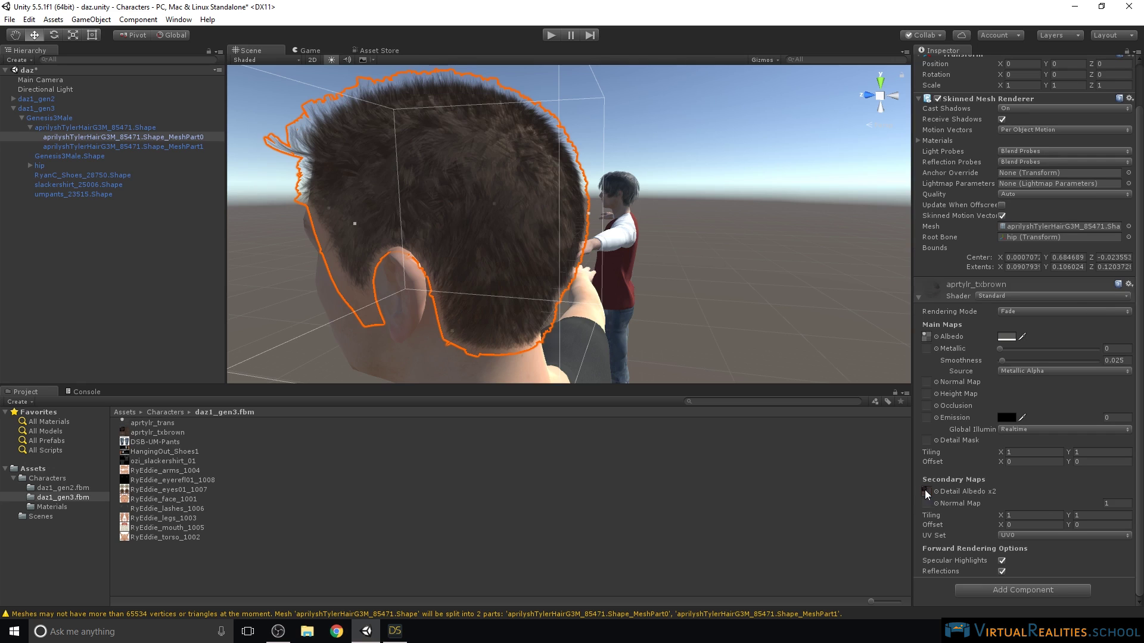
{"action": "left_click", "coordinate": [768, 238]}
{"action": "left_click_drag", "start_coordinate": [830, 232], "coordinate": [756, 301], "text": "alt"}
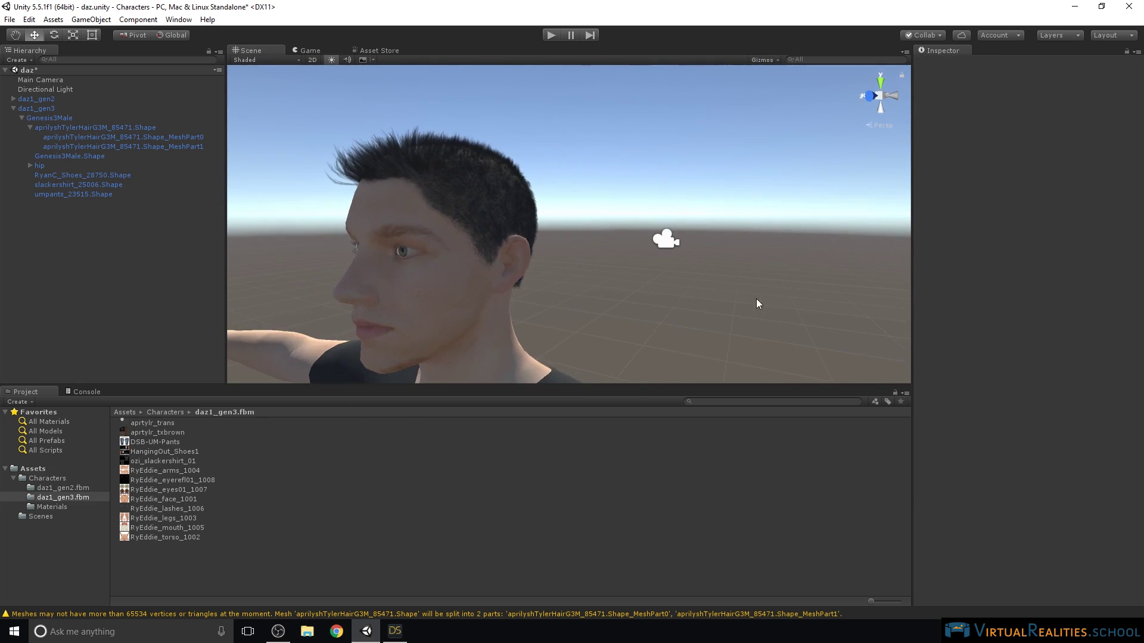
{"action": "scroll", "coordinate": [647, 287], "scroll_direction": "down", "scroll_amount": 3}
{"action": "left_click_drag", "start_coordinate": [638, 290], "coordinate": [591, 149], "text": "alt"}
{"action": "scroll", "coordinate": [621, 204], "scroll_direction": "up", "scroll_amount": 3}
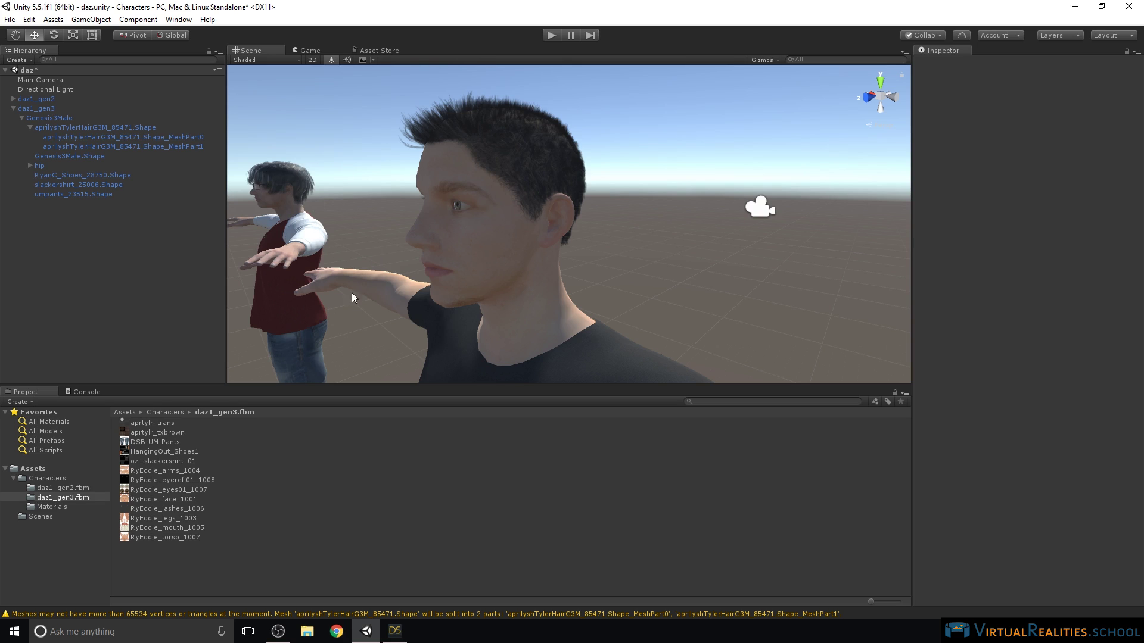
{"action": "middle_click_drag", "start_coordinate": [775, 360], "coordinate": [620, 269]}
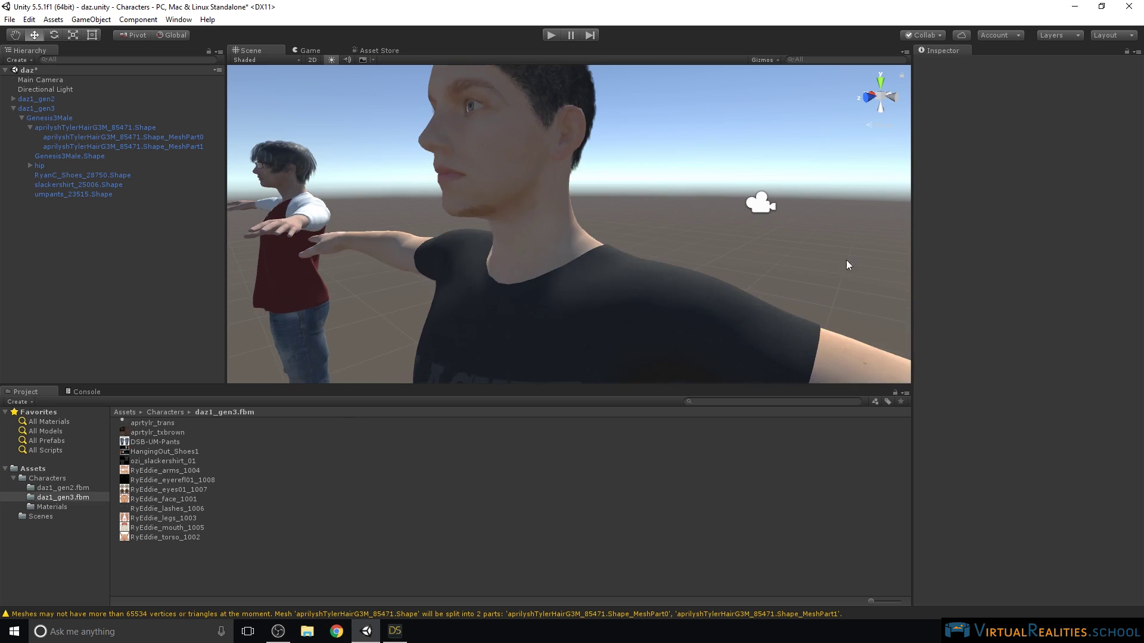
{"action": "left_click_drag", "start_coordinate": [727, 281], "coordinate": [541, 237], "text": "alt"}
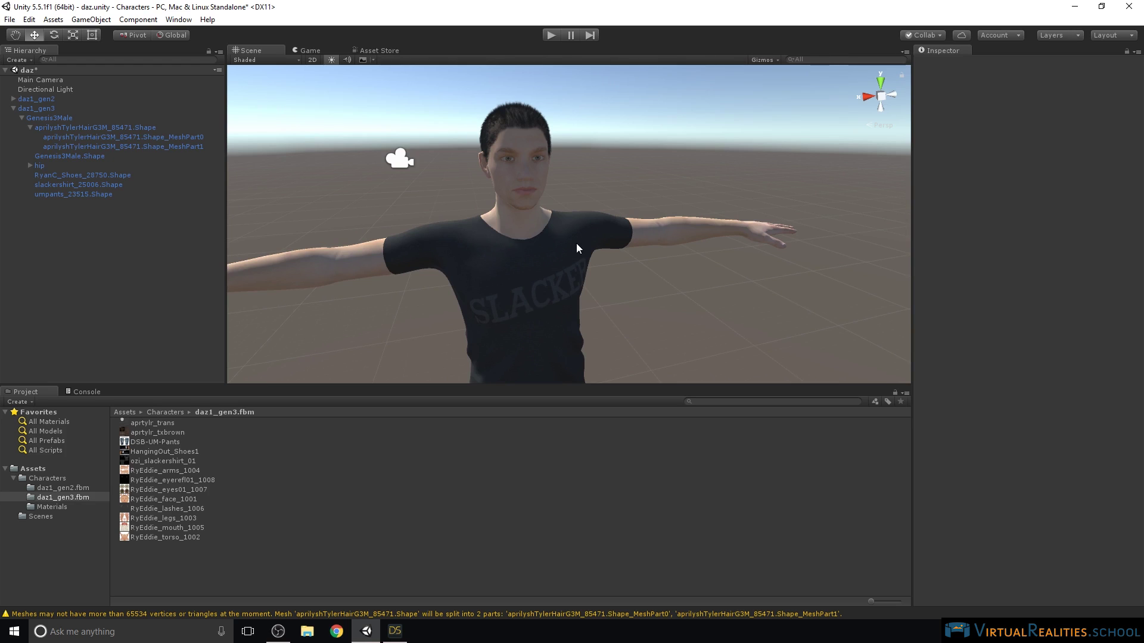
{"action": "left_click_drag", "start_coordinate": [577, 243], "coordinate": [535, 218], "text": "alt"}
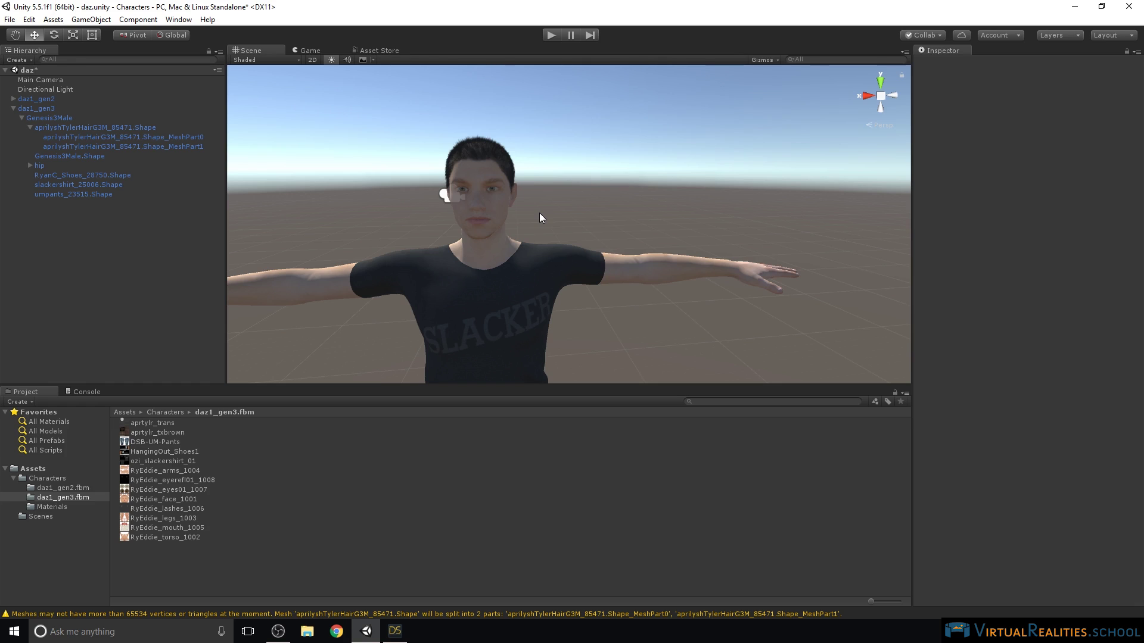
{"action": "left_click", "coordinate": [137, 129]}
{"action": "left_click", "coordinate": [139, 144]}
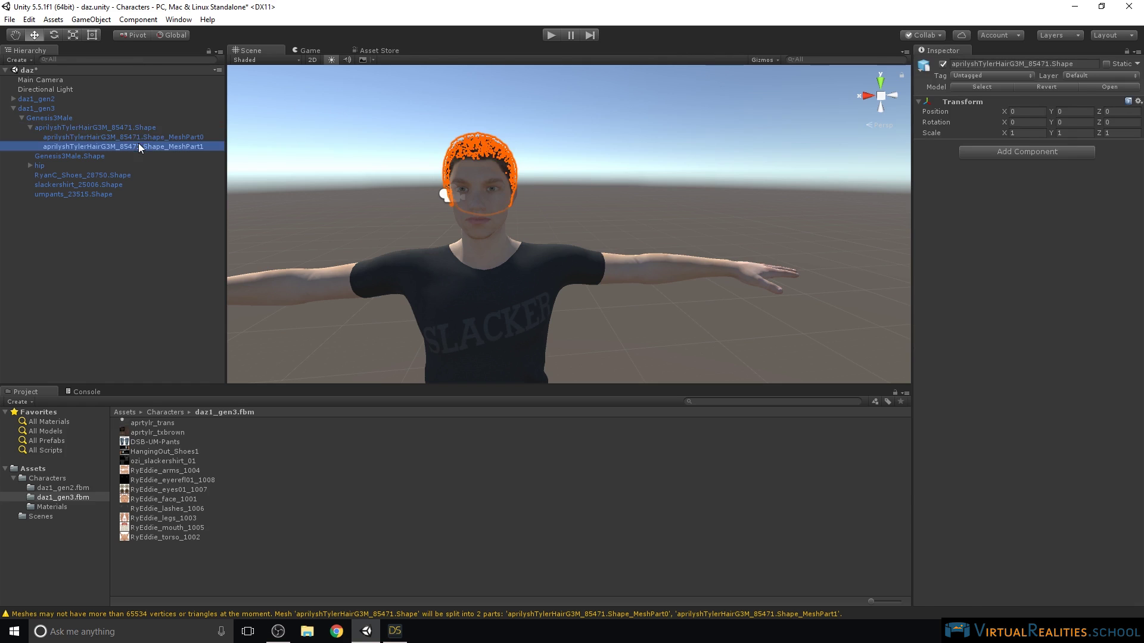
{"action": "left_click", "coordinate": [139, 138]}
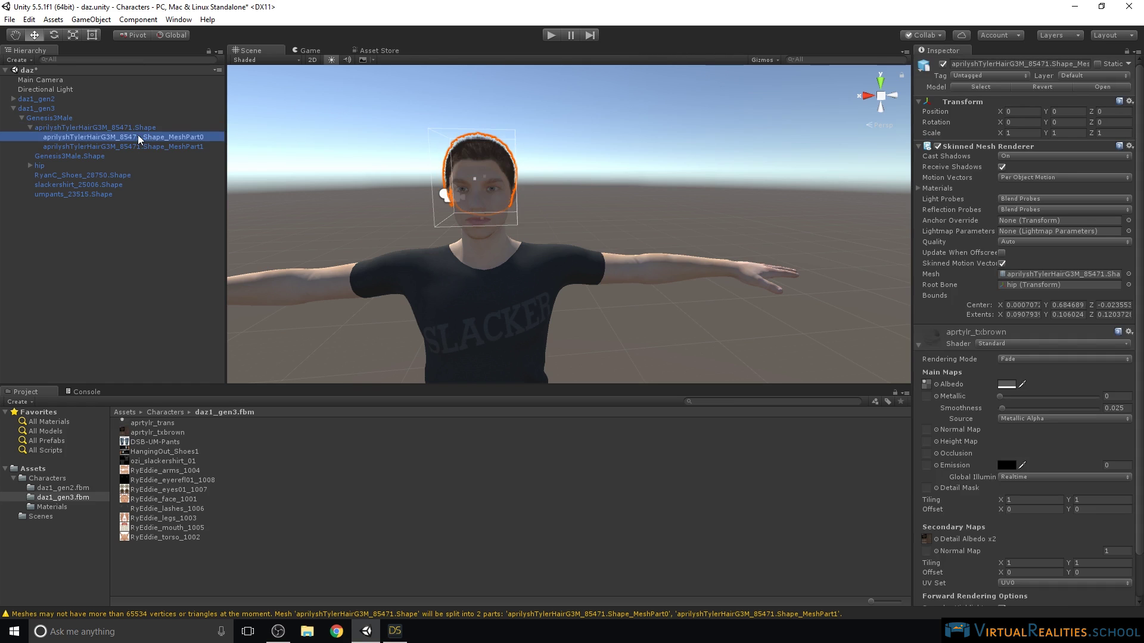
{"action": "left_click", "coordinate": [82, 146]}
{"action": "left_click", "coordinate": [83, 137]}
{"action": "left_click", "coordinate": [108, 147]}
{"action": "left_click", "coordinate": [109, 139]}
{"action": "left_click", "coordinate": [117, 147]}
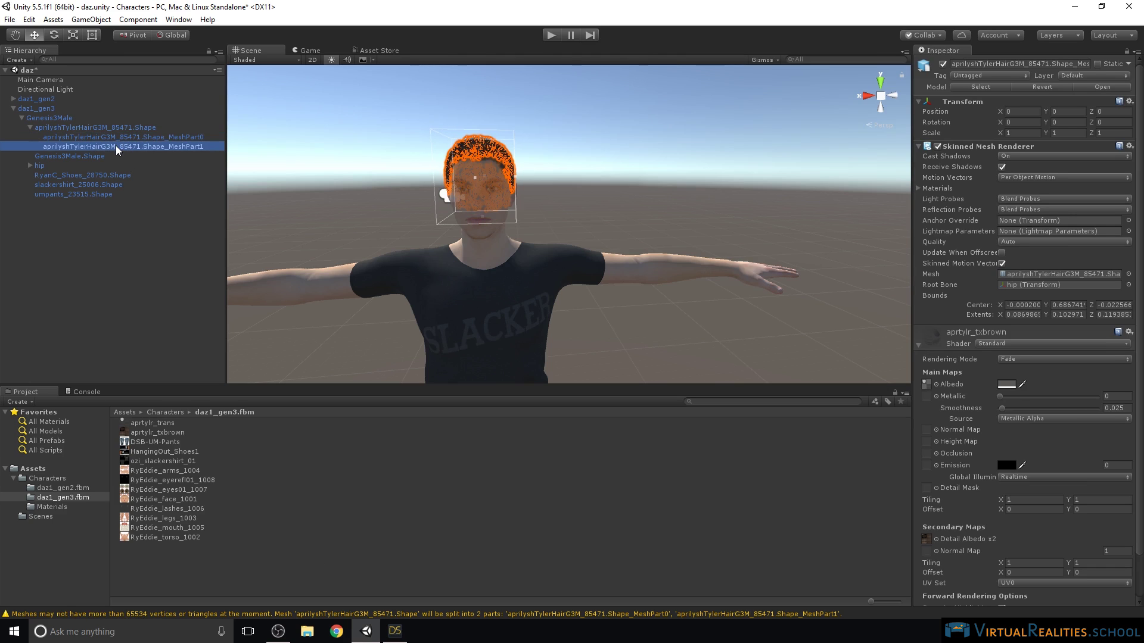
{"action": "left_click", "coordinate": [119, 138]}
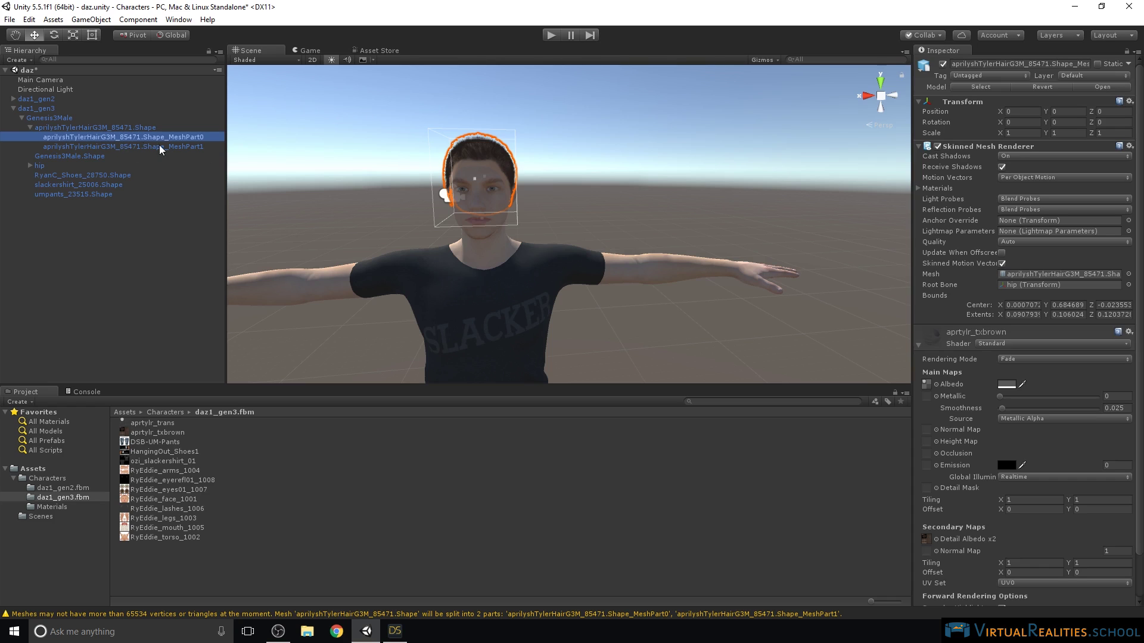
{"action": "scroll", "coordinate": [622, 208], "scroll_direction": "down", "scroll_amount": 5}
{"action": "right_click_drag", "start_coordinate": [619, 210], "coordinate": [639, 249]}
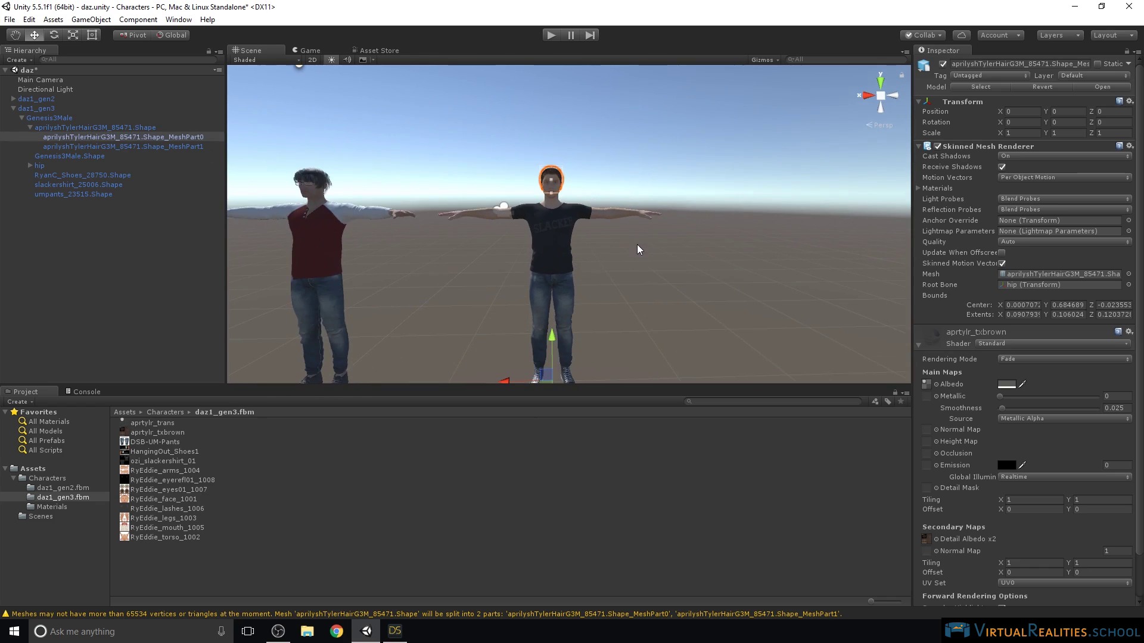
{"action": "left_click", "coordinate": [682, 267]}
{"action": "scroll", "coordinate": [617, 227], "scroll_direction": "down", "scroll_amount": 2}
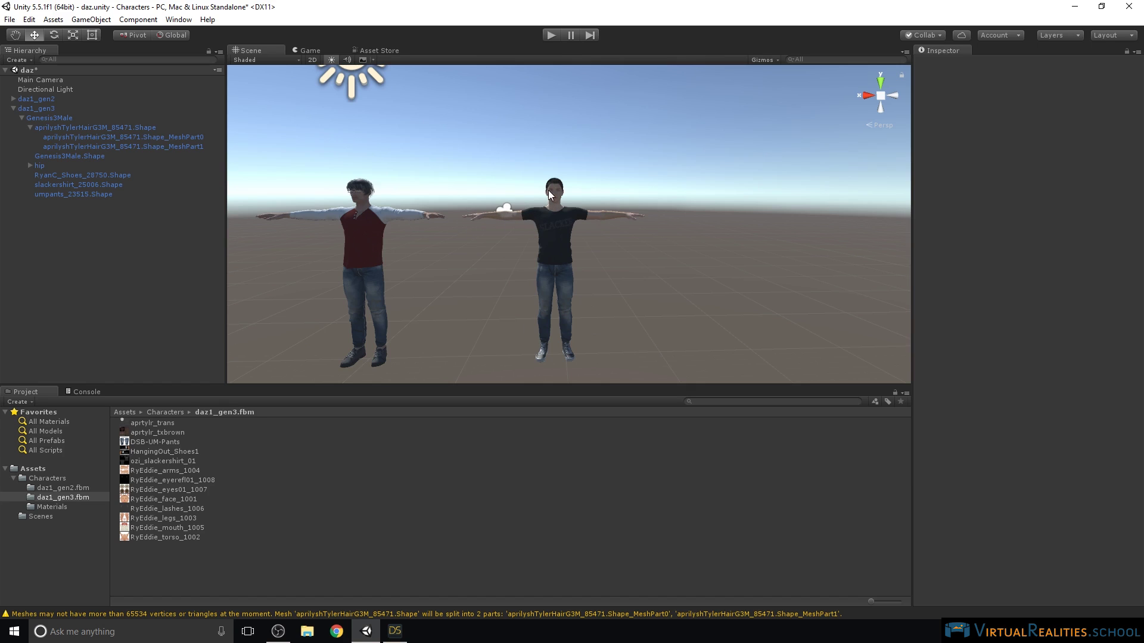
{"action": "scroll", "coordinate": [565, 152], "scroll_direction": "up", "scroll_amount": 3}
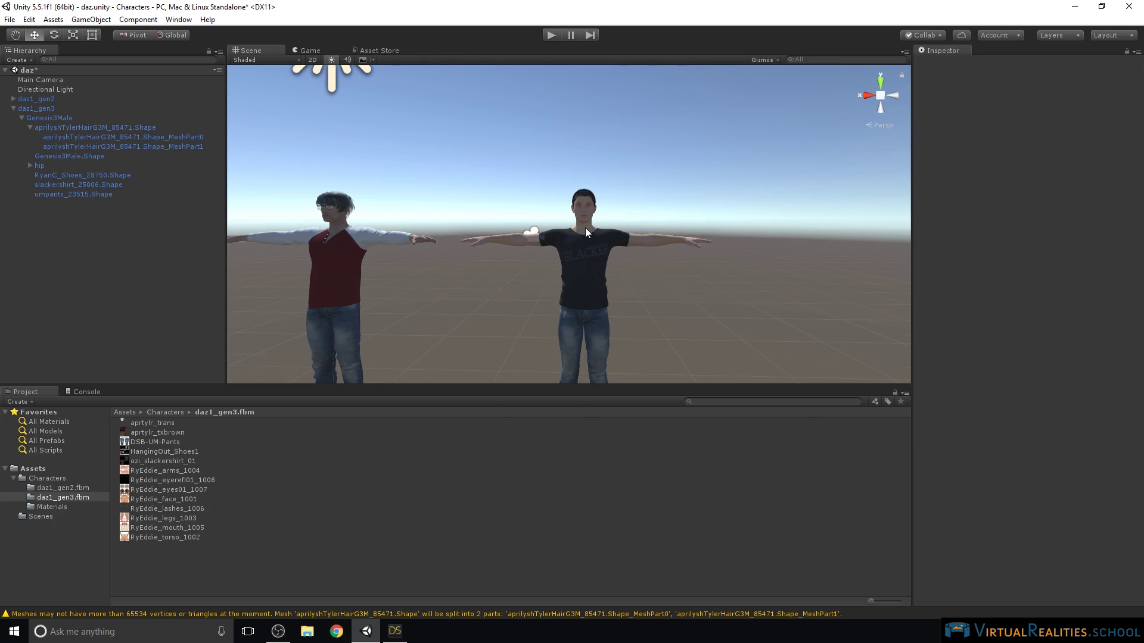
{"action": "scroll", "coordinate": [585, 227], "scroll_direction": "down", "scroll_amount": 2}
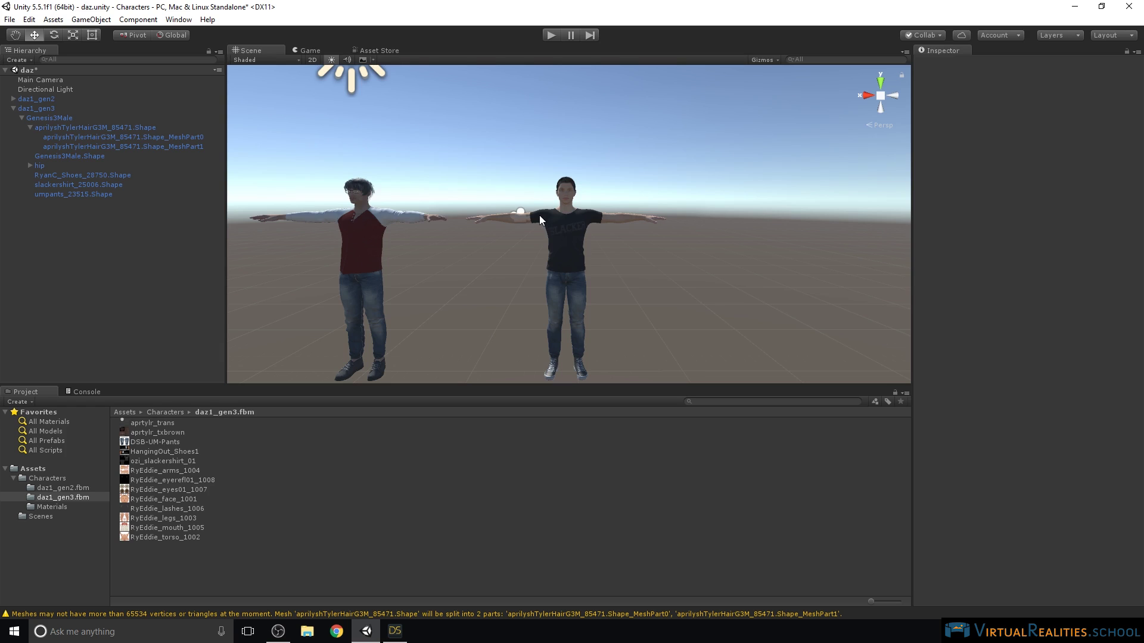
{"action": "right_click_drag", "start_coordinate": [541, 223], "coordinate": [390, 213]}
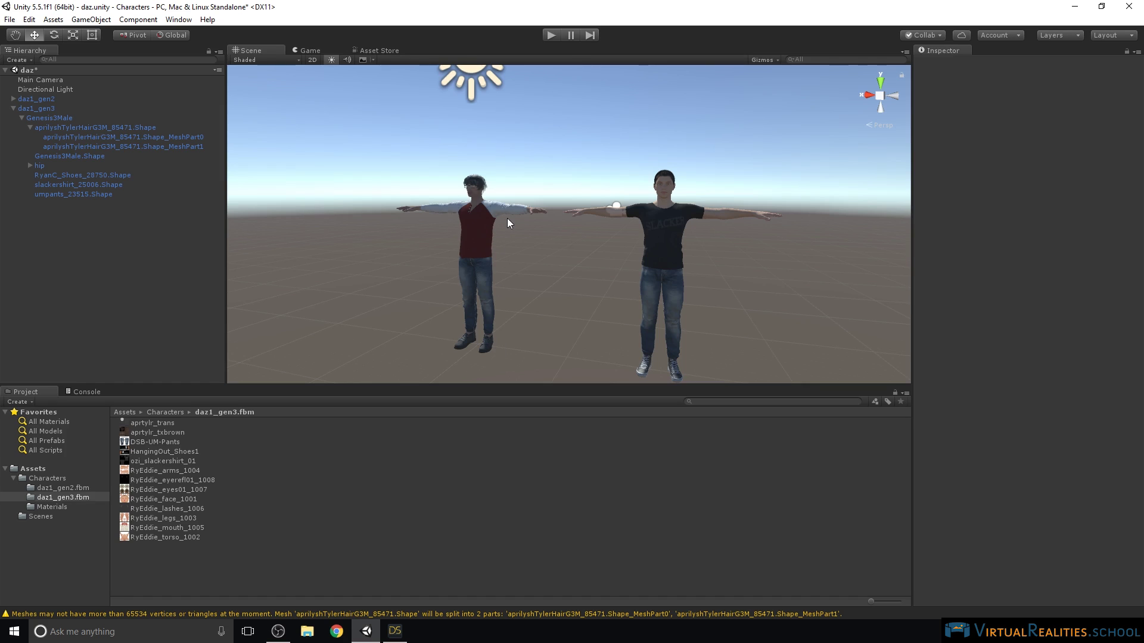
{"action": "right_click_drag", "start_coordinate": [531, 243], "coordinate": [566, 252]}
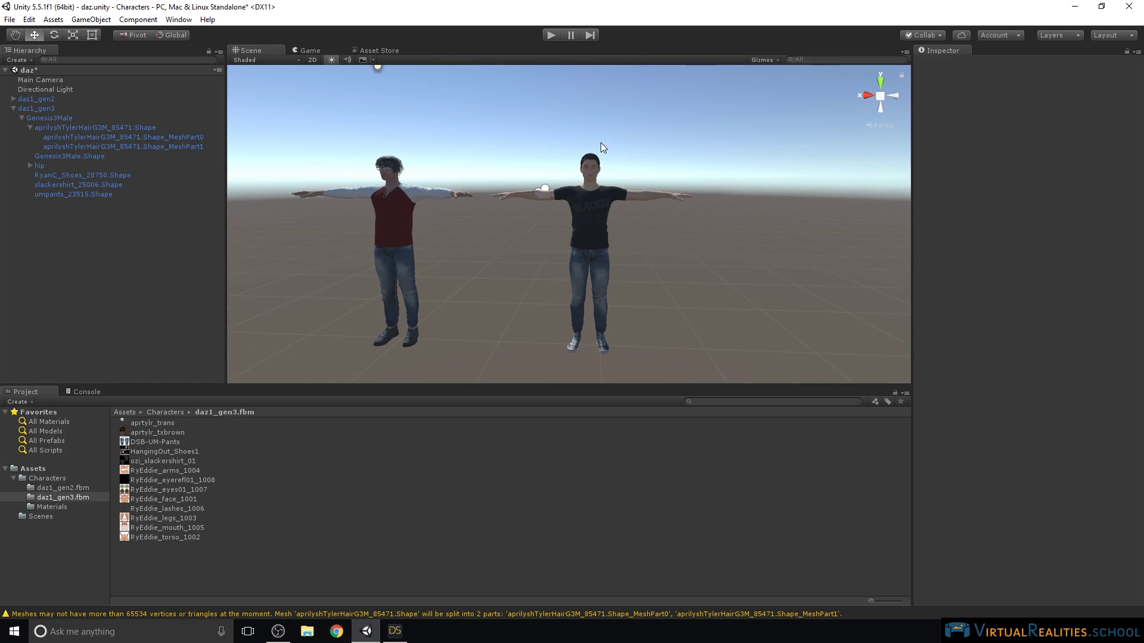